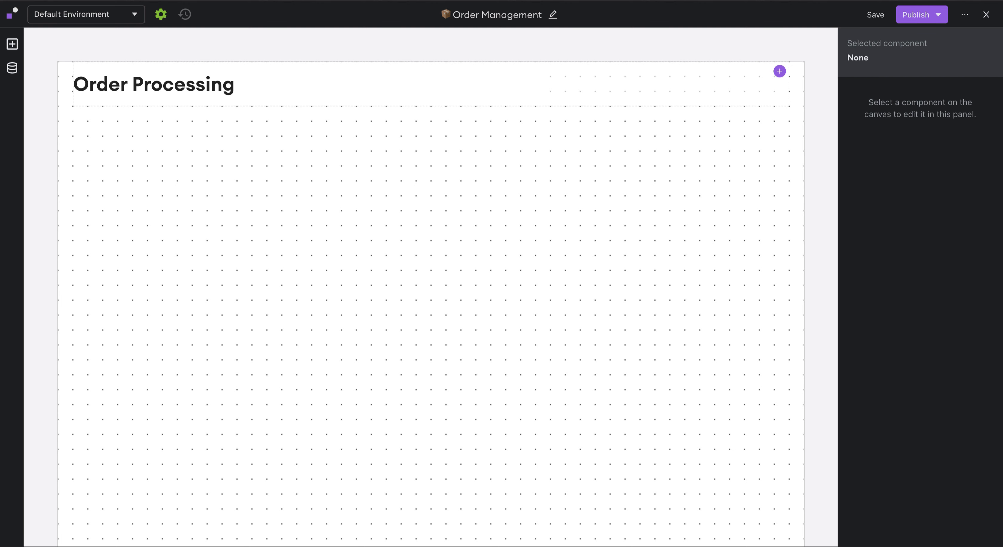
Add a card list below the Order Processing heading and connect it to Order Management's List Orders records function.
click(12, 44)
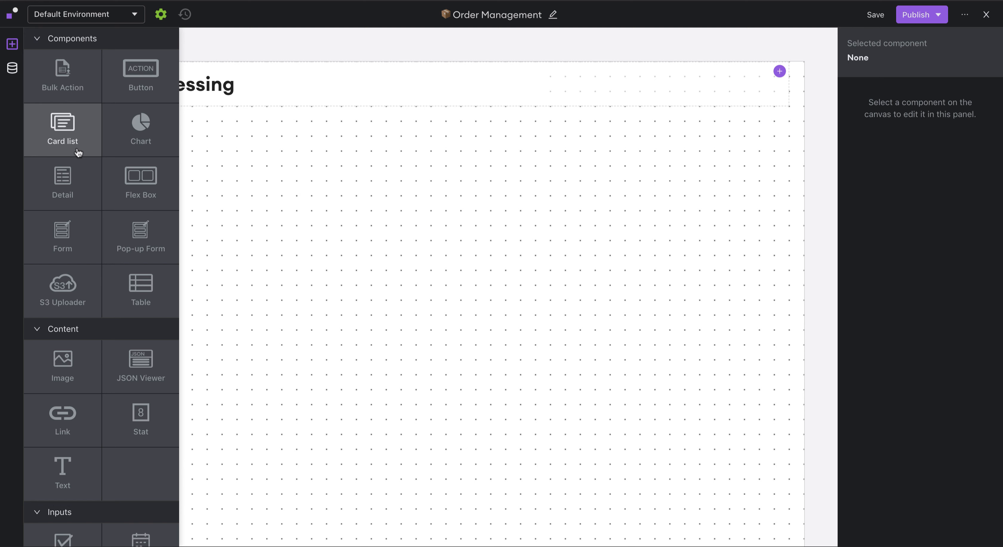
drag(78, 152, 207, 190)
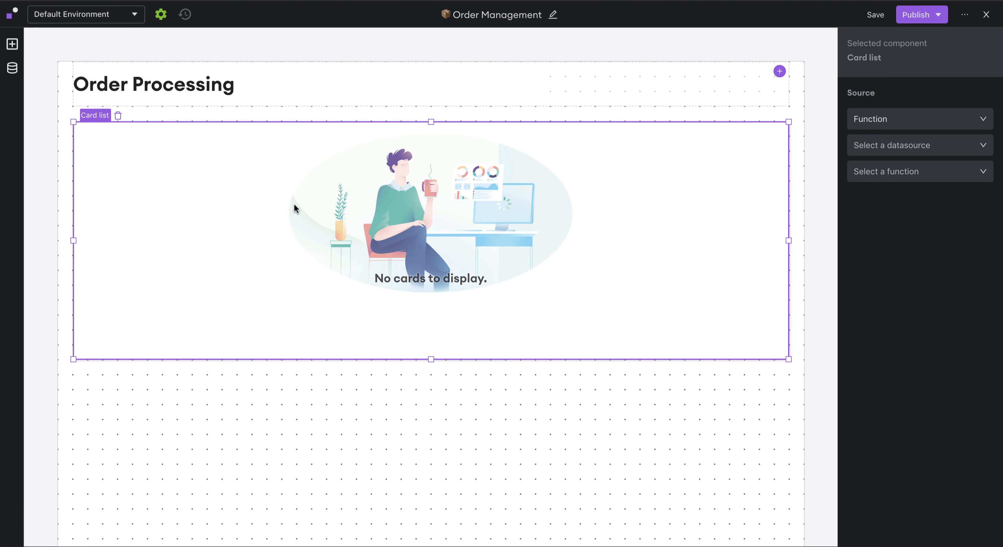
click(880, 150)
scroll(893, 212, down, 3)
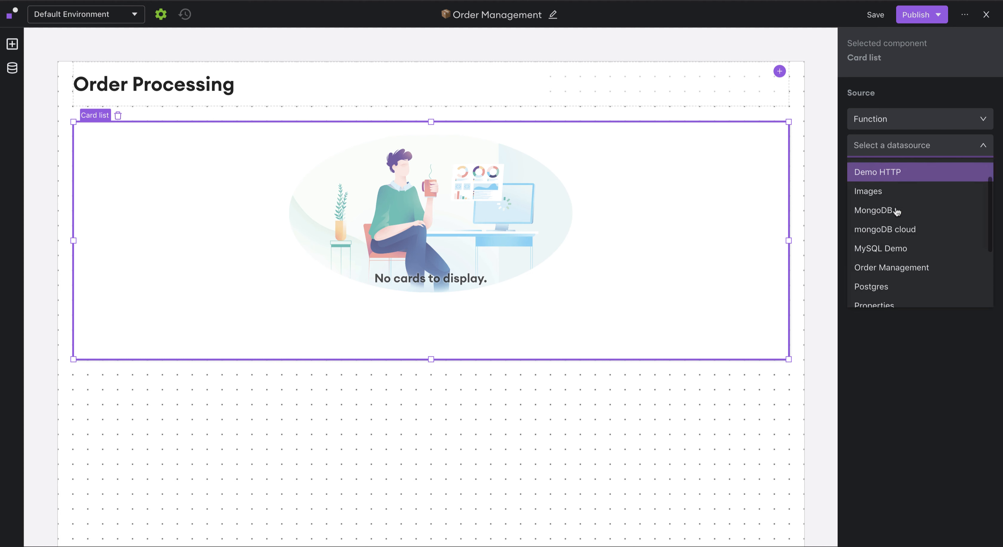
click(933, 273)
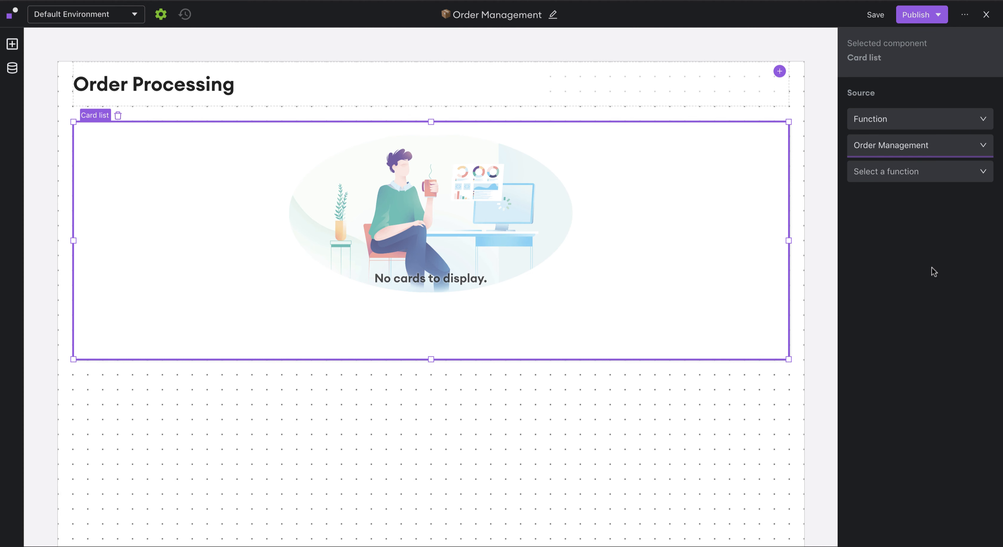
click(904, 173)
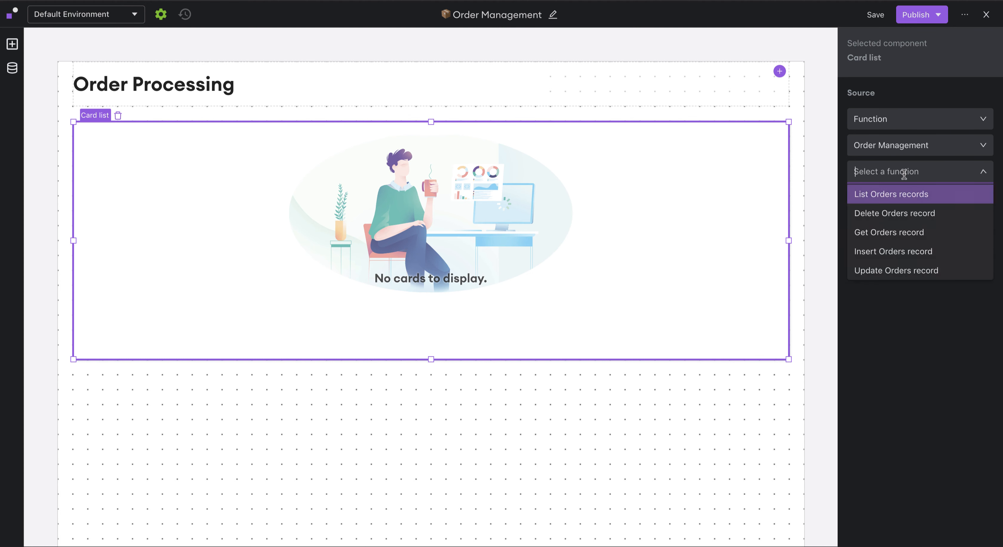
click(938, 202)
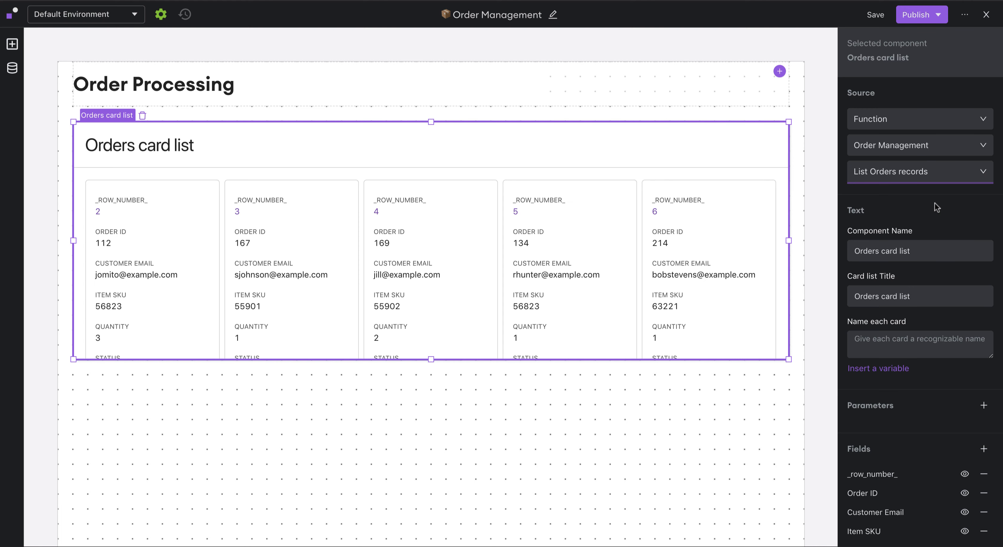
Set the card list's title to "To Pack".
scroll(933, 206, down, 1)
triple_click(926, 280)
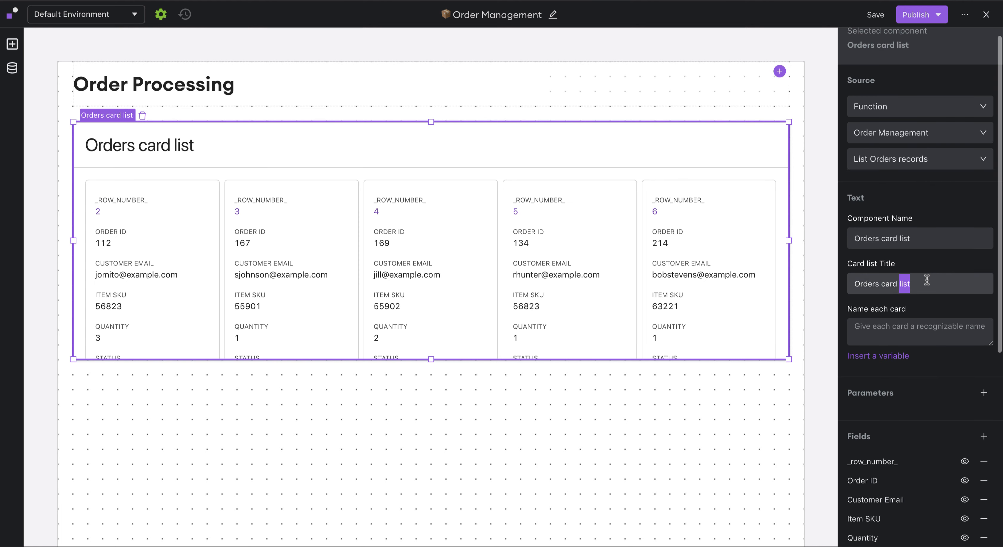
text(To Pack)
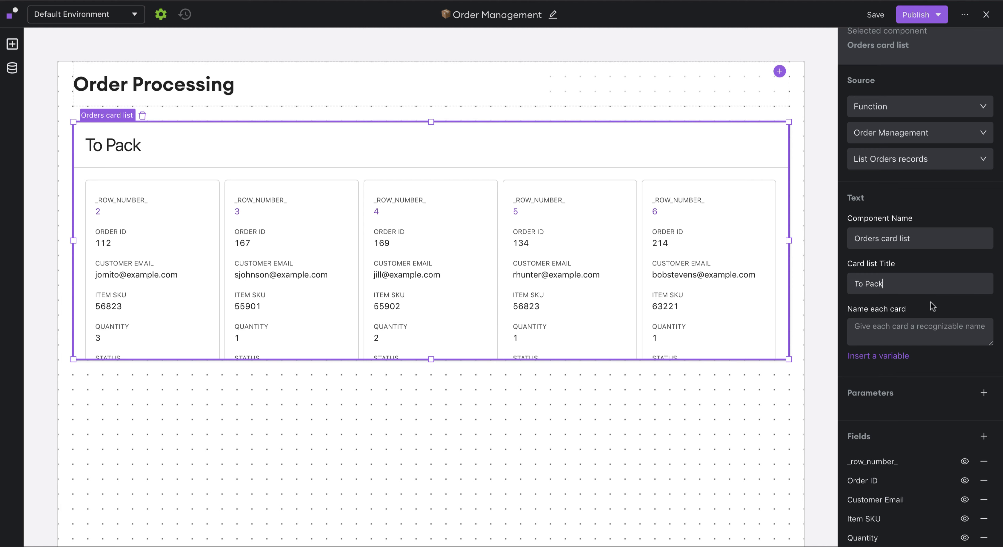
Name each card with the card data's Order ID variable.
click(925, 339)
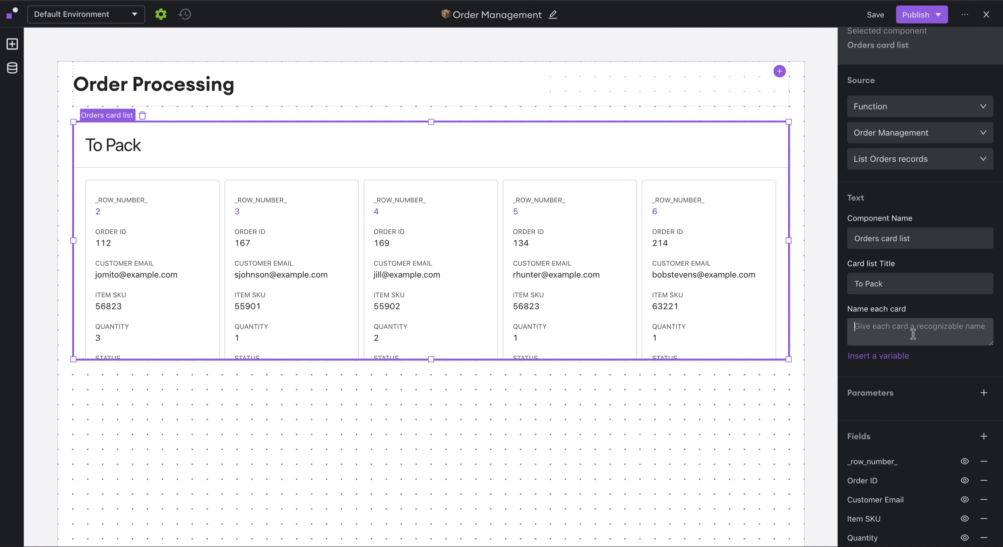
click(893, 356)
click(880, 378)
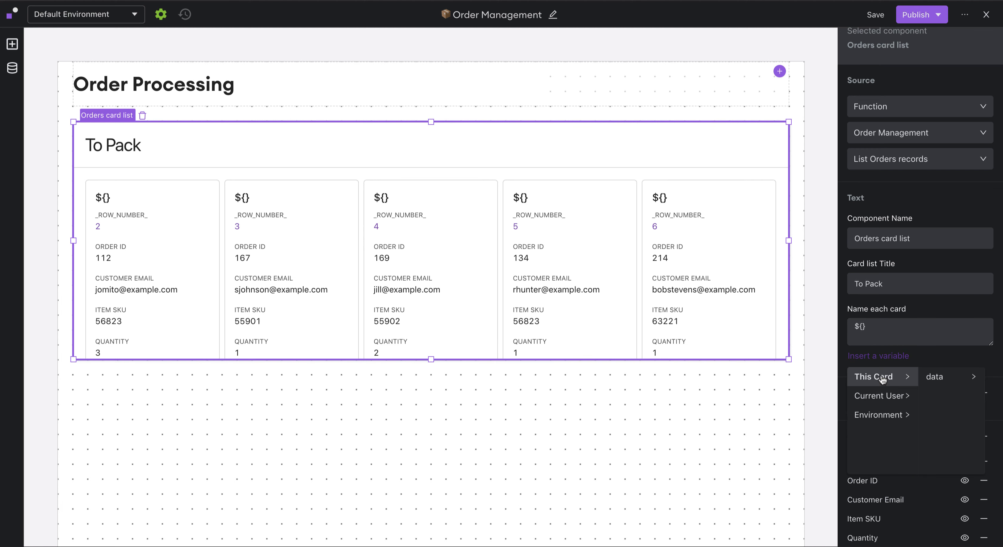
click(936, 377)
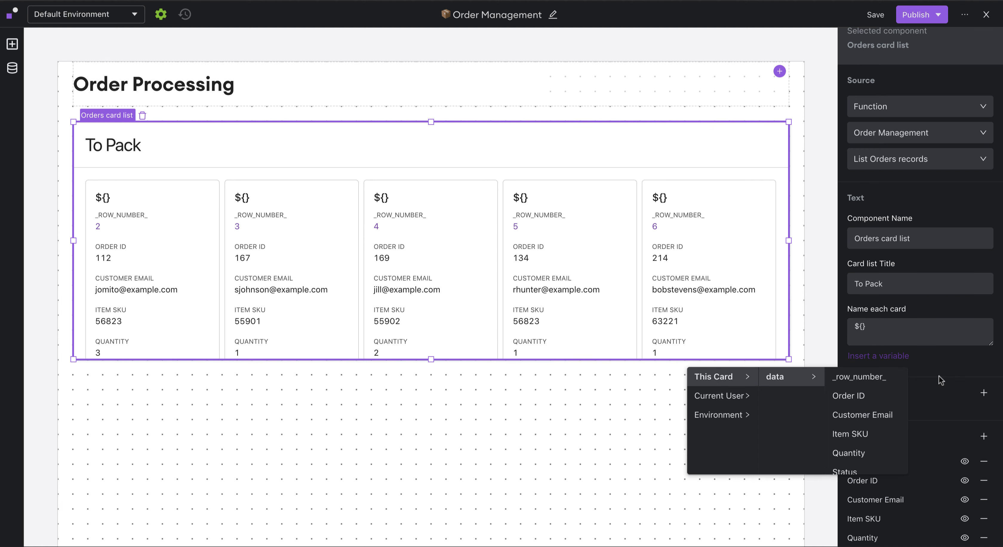
click(862, 404)
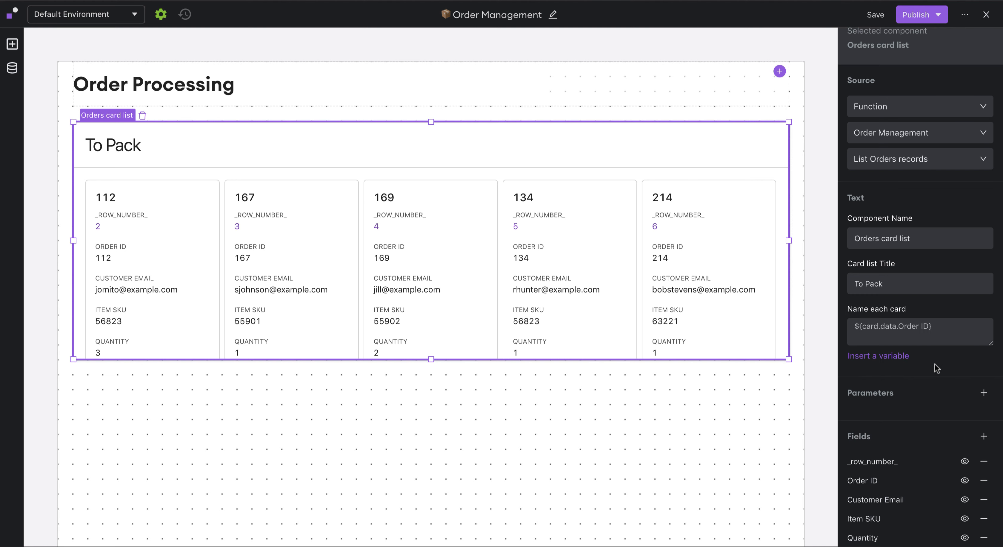
Hide the _row_number_, Order ID, Status, Shipping Address, City, State, Zip and SKU image fields on the cards.
scroll(936, 368, down, 2)
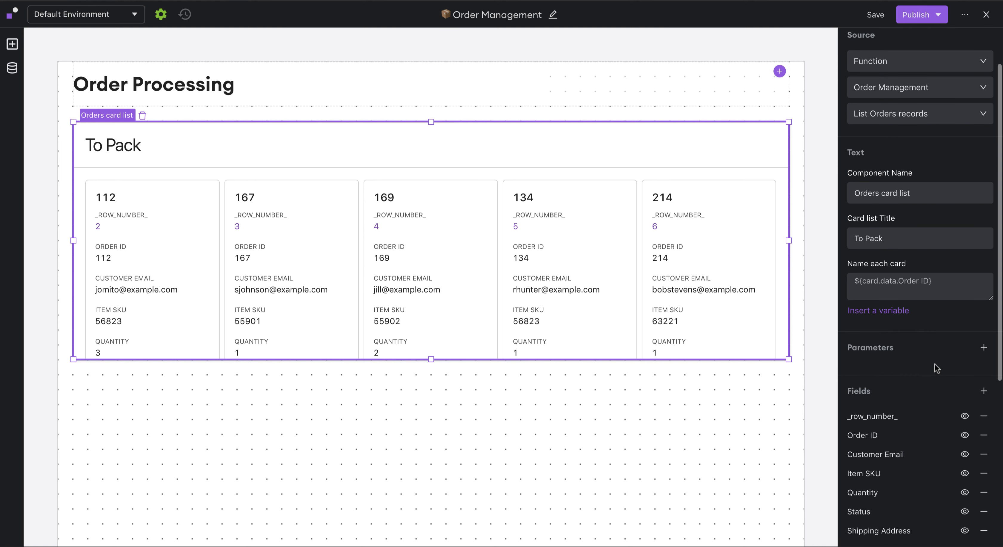
scroll(936, 369, down, 5)
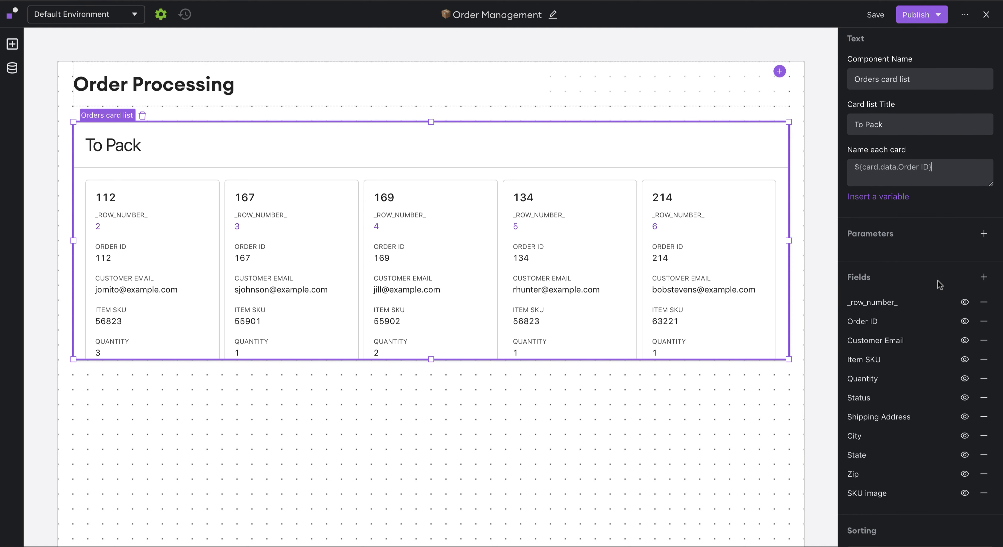
click(963, 303)
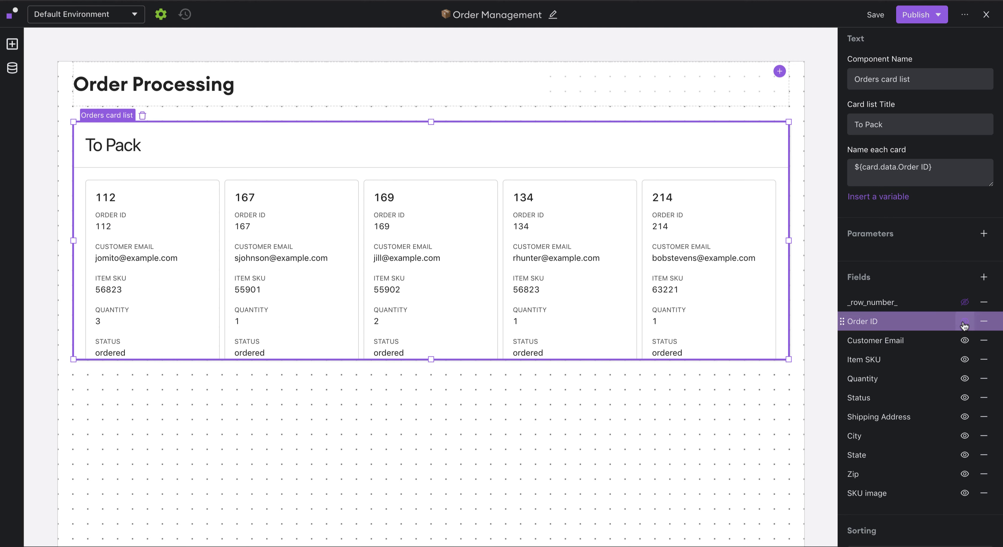
click(964, 323)
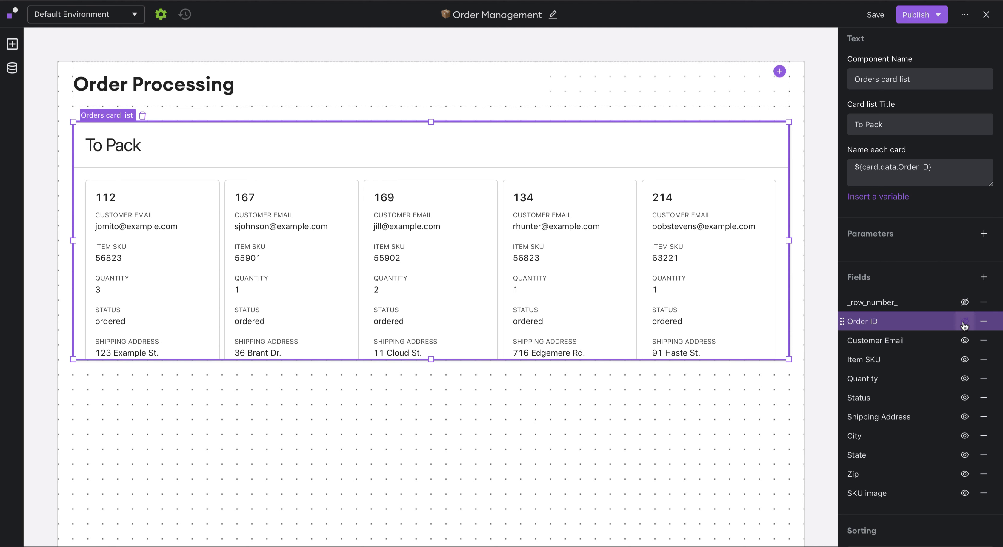
click(964, 398)
click(965, 419)
click(965, 438)
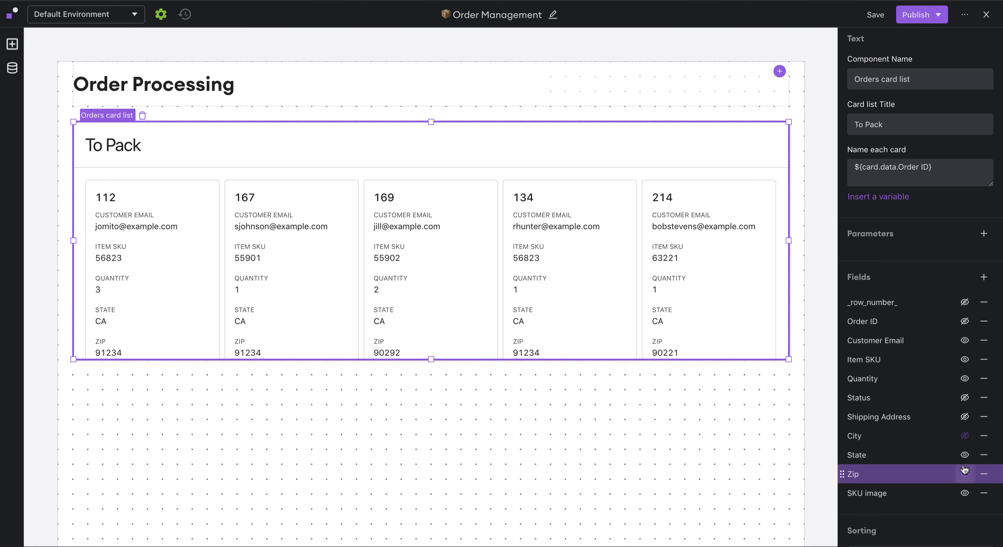
click(963, 456)
click(964, 475)
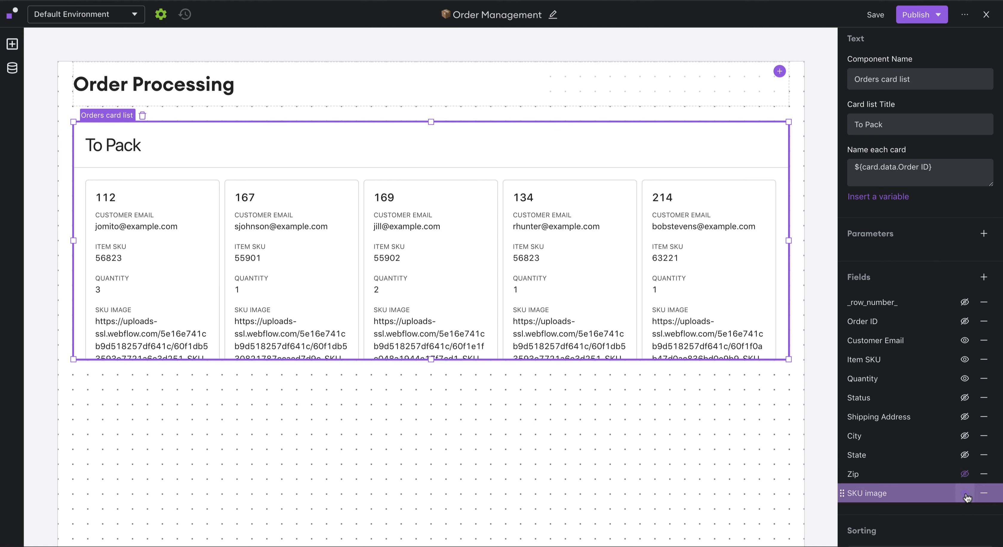
click(965, 493)
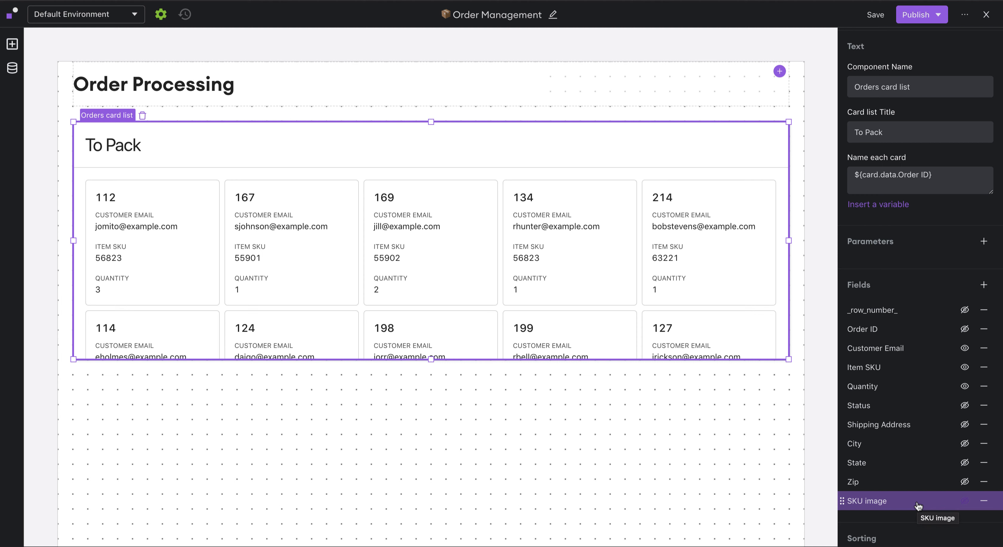
Add an image component to the cards and set its image URL to the card data's SKU image variable.
click(984, 288)
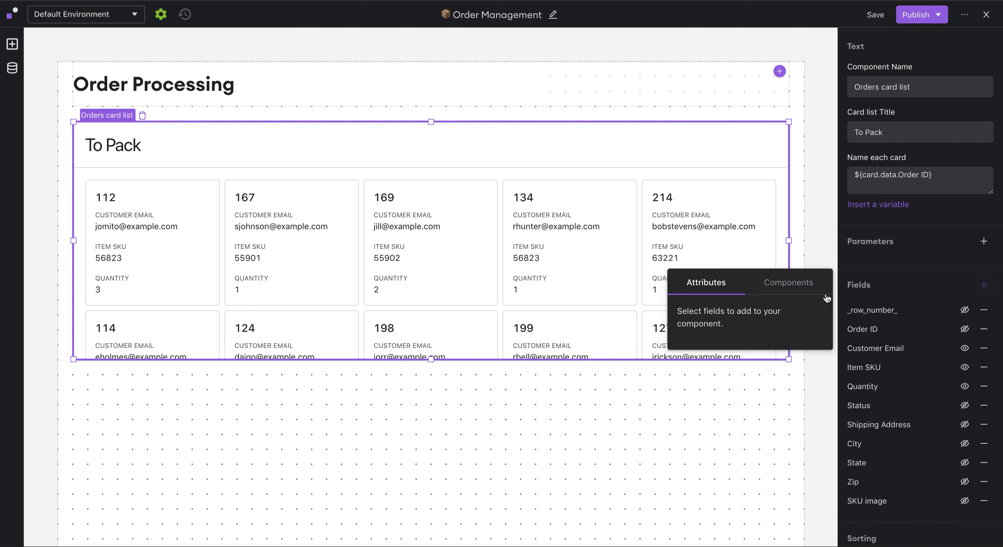
click(790, 285)
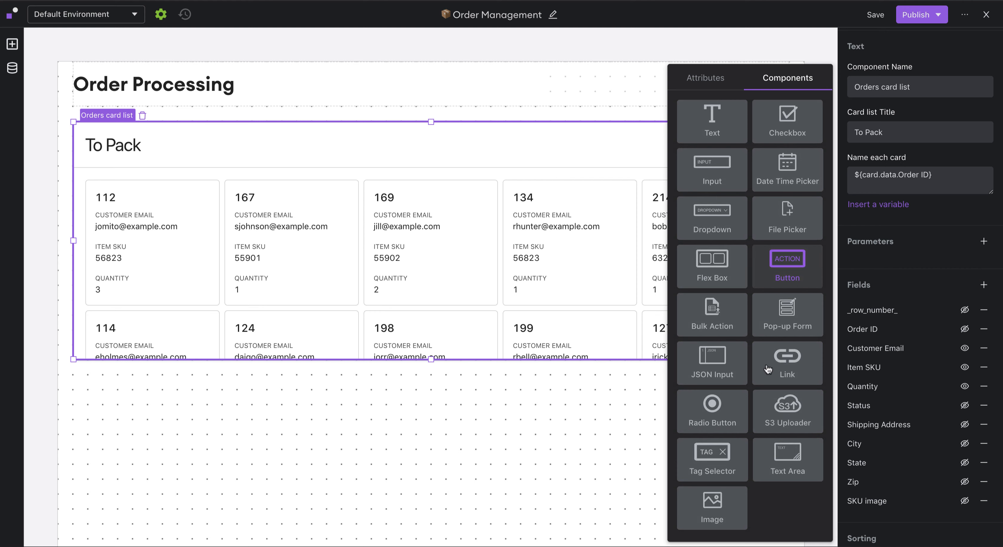
click(712, 520)
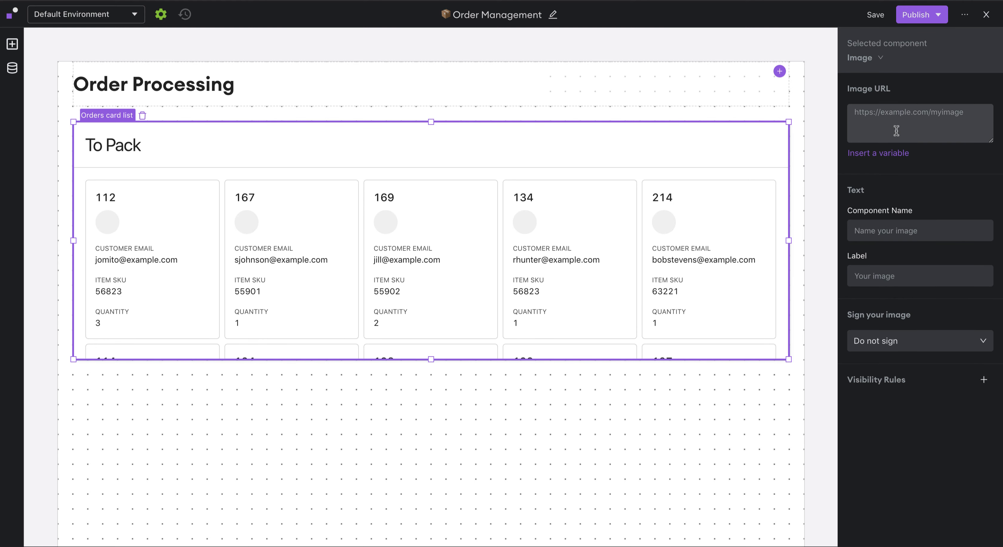
click(892, 156)
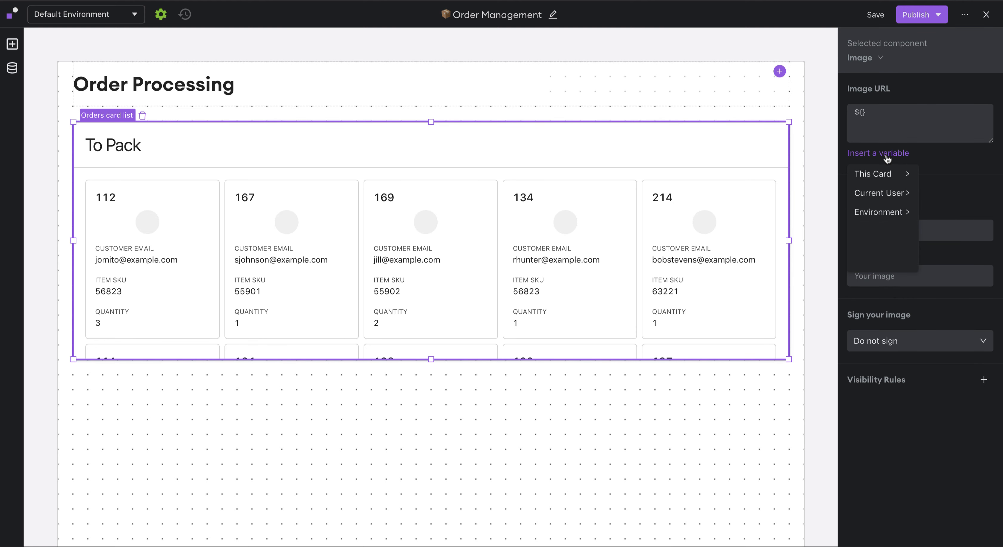
mouse_move(888, 180)
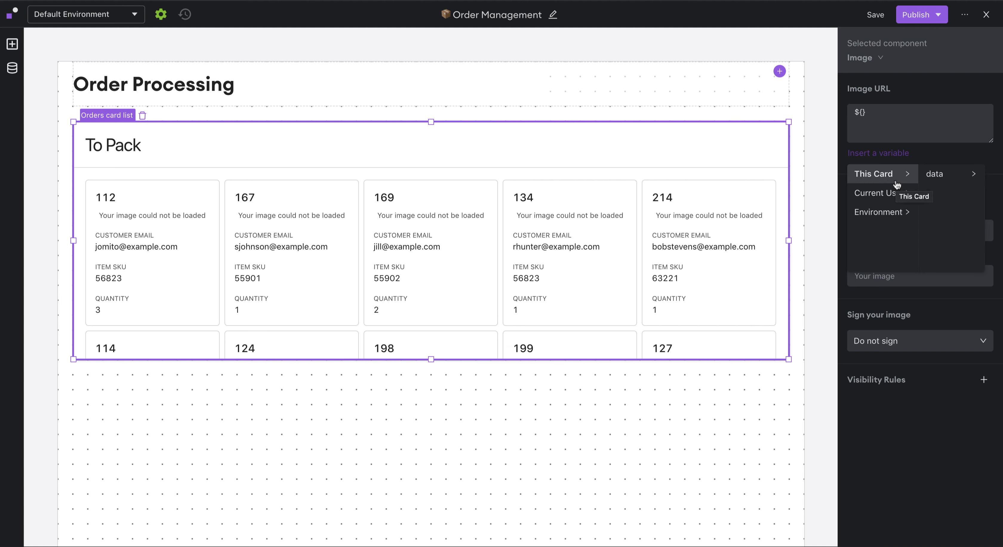
mouse_move(937, 183)
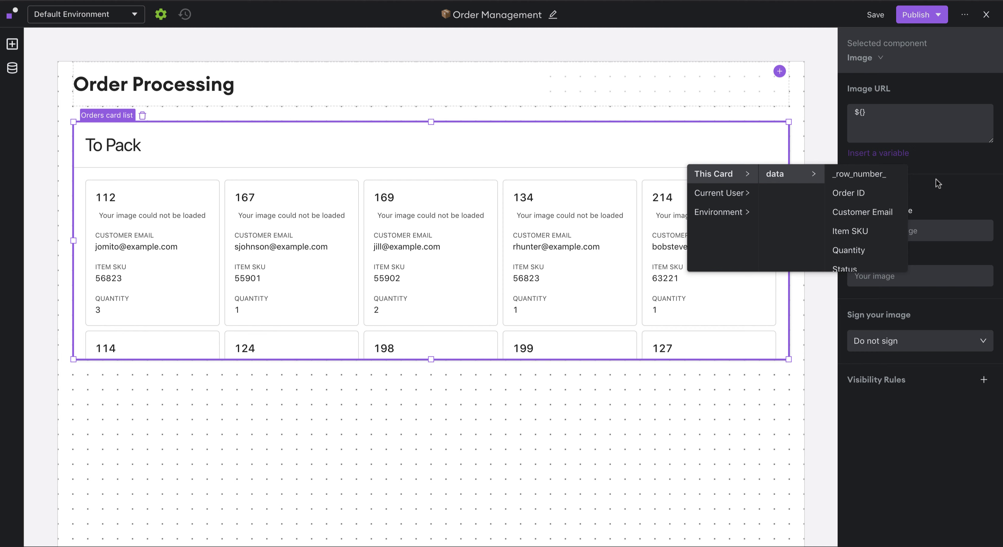
scroll(878, 205, down, 5)
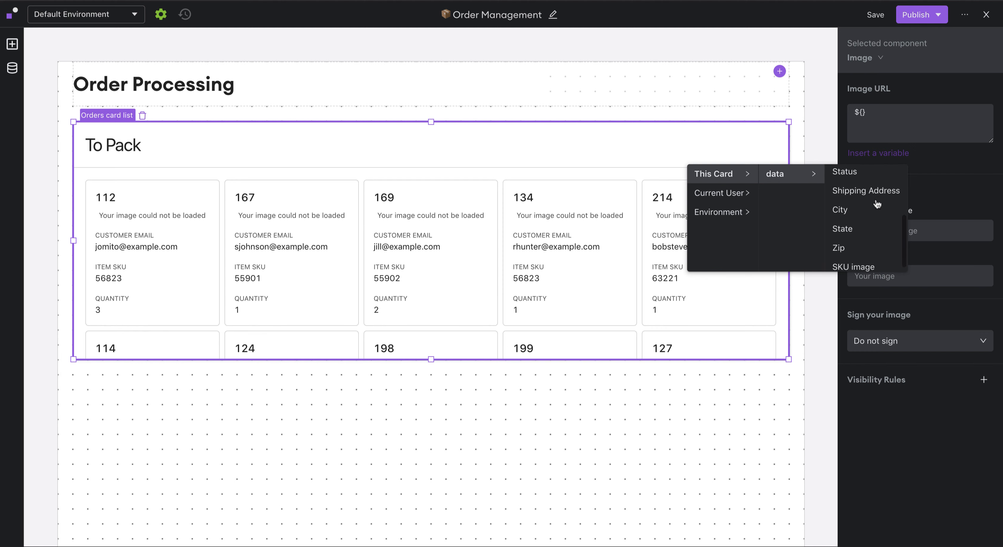
click(884, 269)
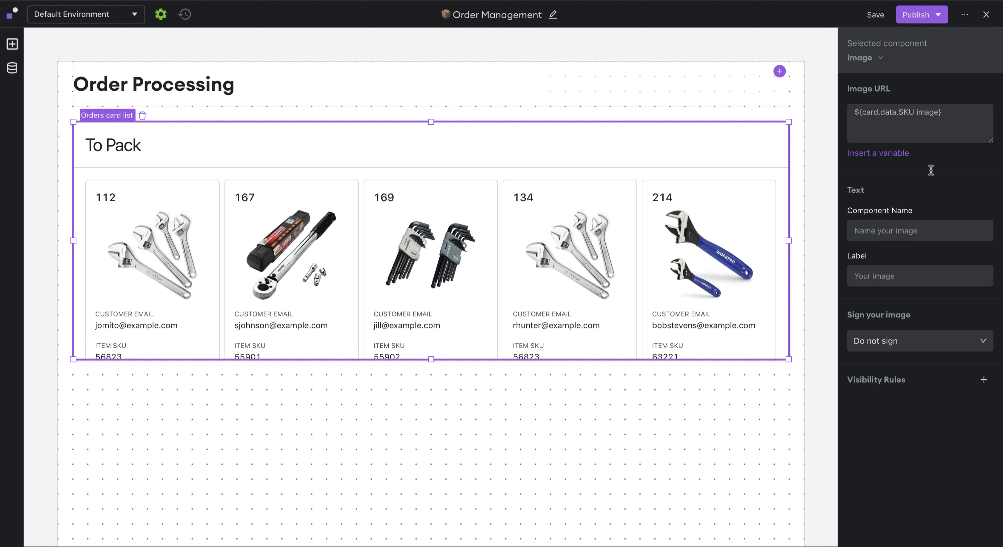
Filter the card list to records whose Status is equal to "ordered" and extend the list's height to fit a full row of cards.
click(870, 62)
click(872, 75)
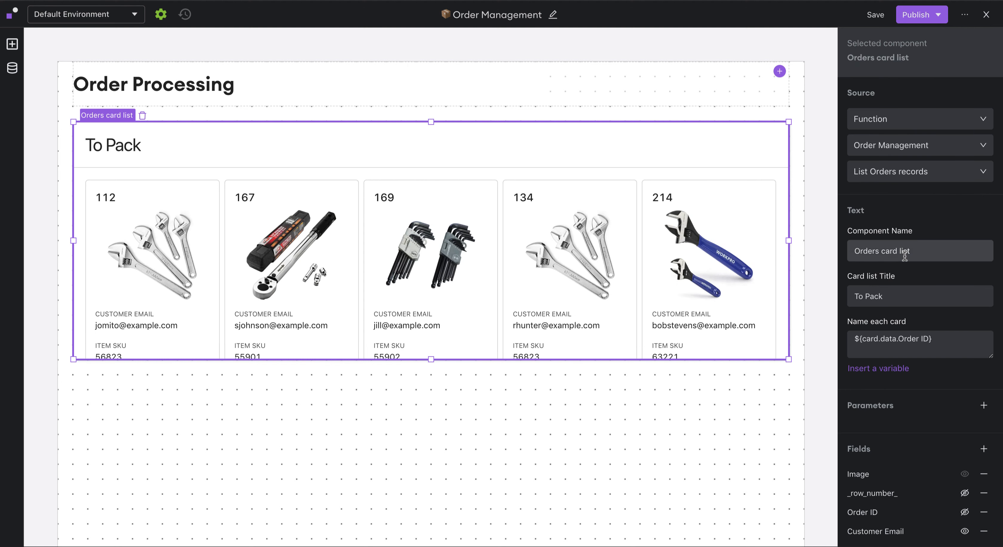
scroll(904, 255, down, 5)
scroll(907, 280, down, 3)
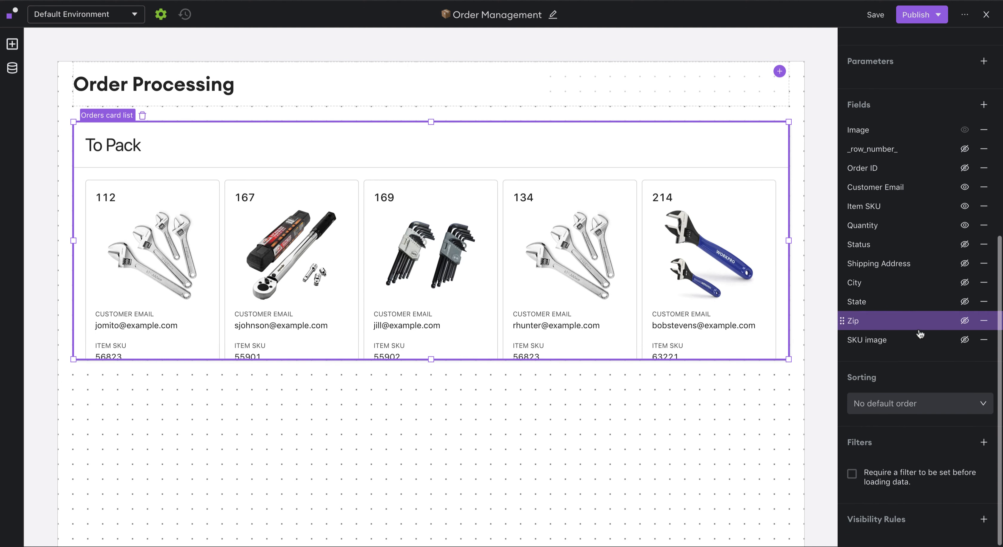
click(984, 444)
click(769, 473)
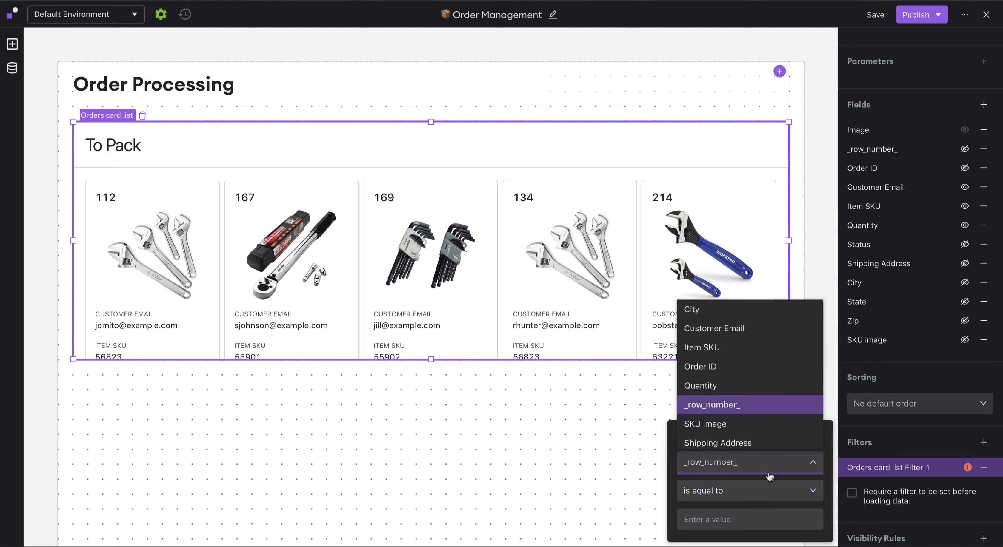
scroll(732, 382, down, 3)
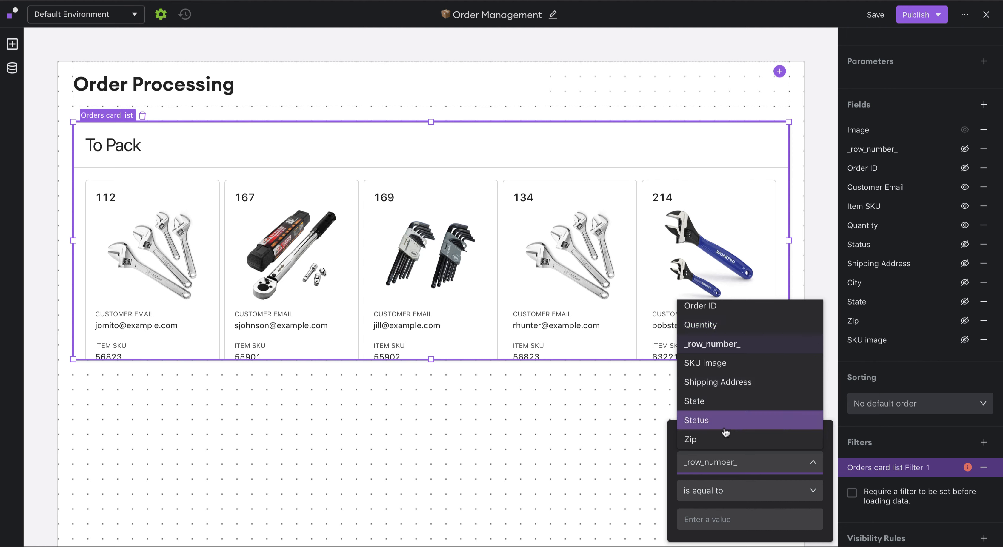
click(723, 422)
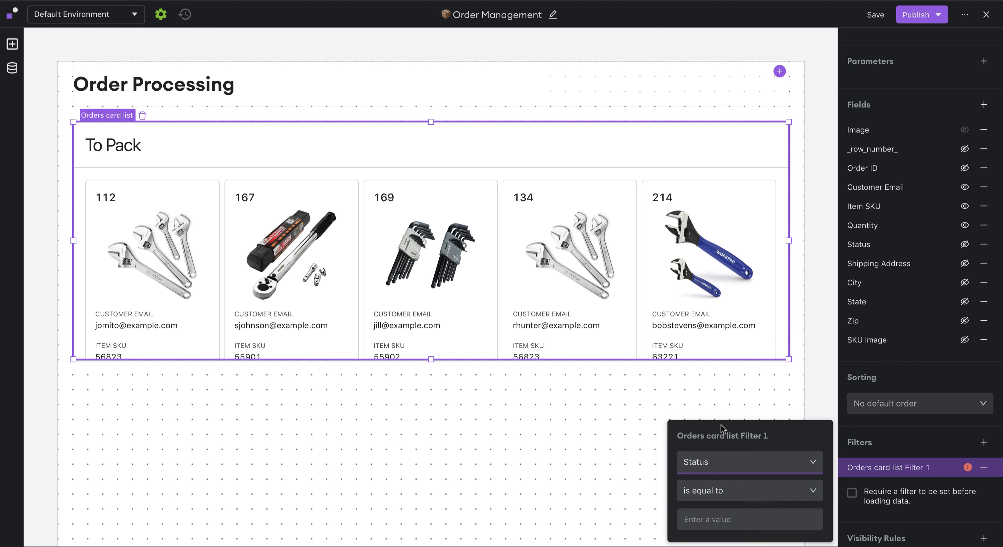
click(721, 520)
text(ordered)
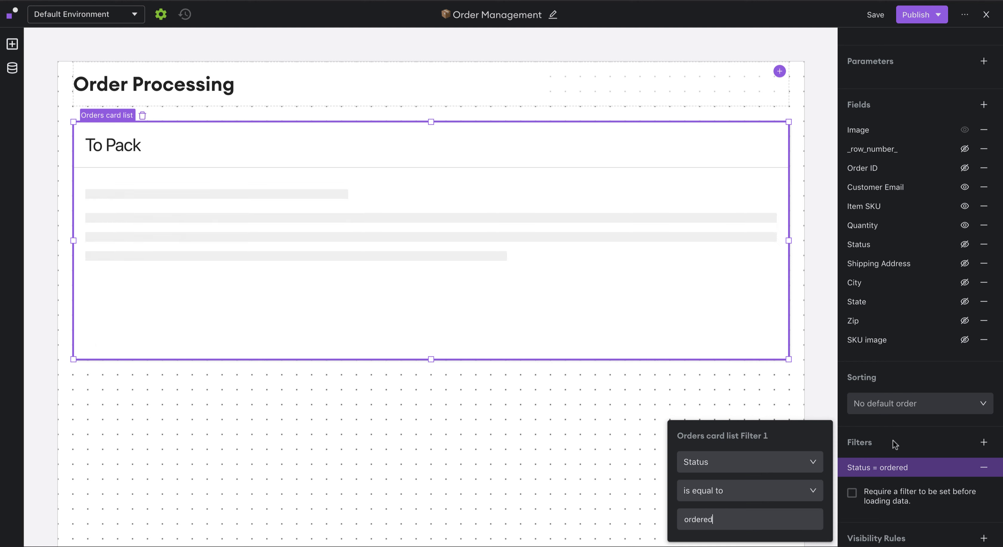
click(926, 431)
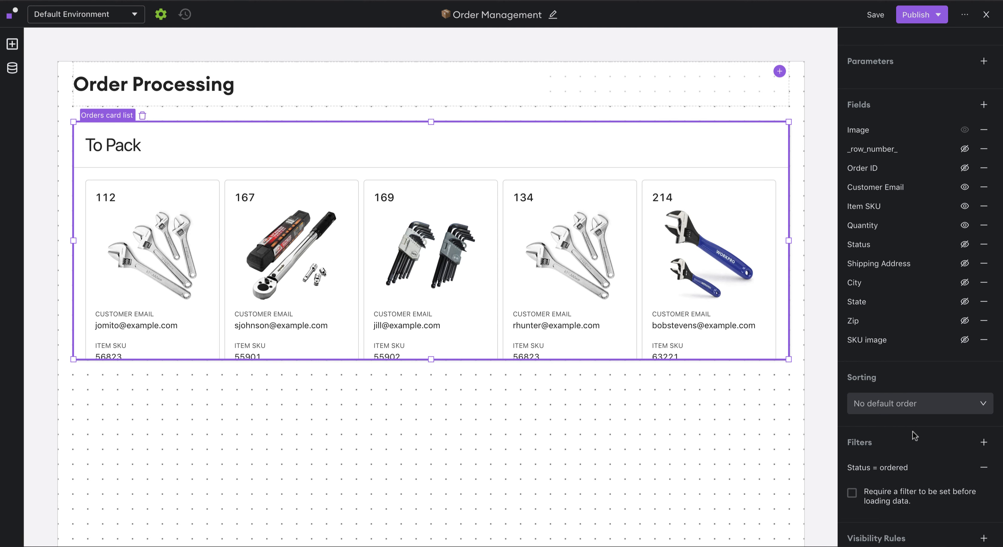
drag(438, 362, 419, 435)
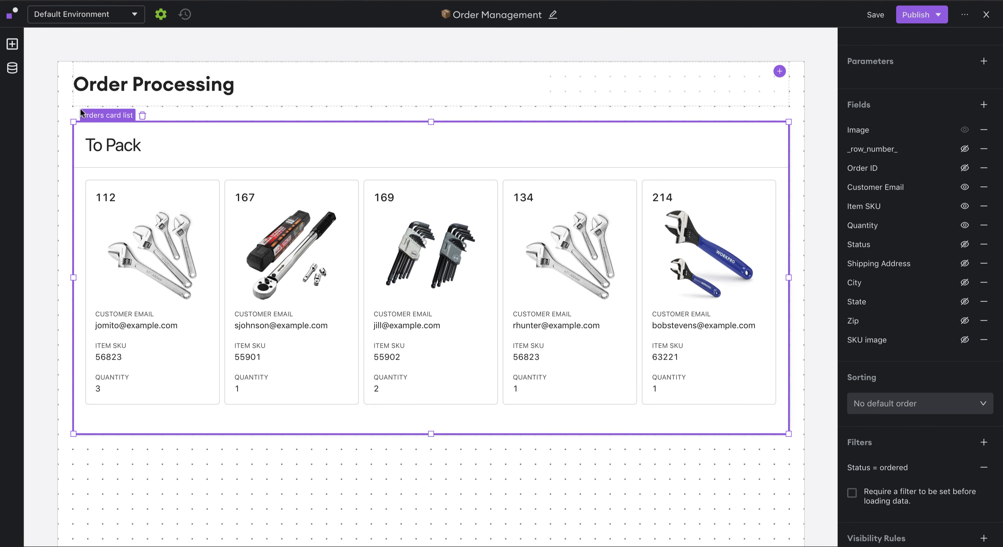
Add a table below the To Pack card list and source it from Order Management's List Orders records function.
click(12, 44)
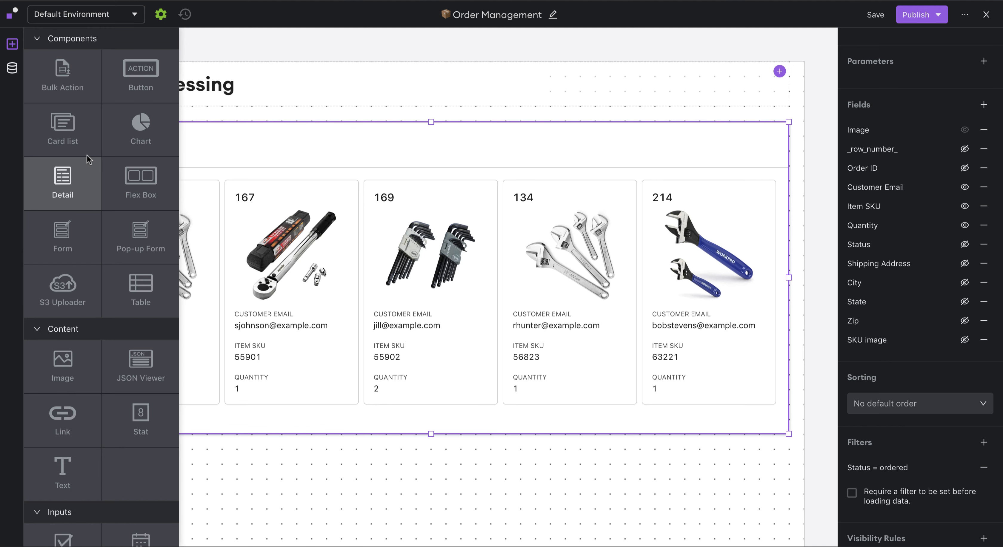
drag(140, 290, 242, 279)
drag(368, 279, 367, 403)
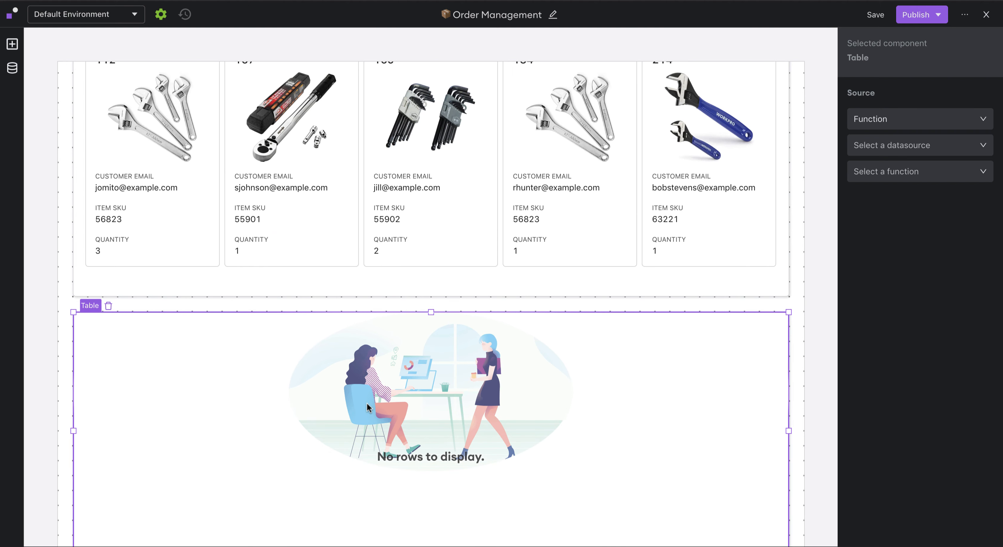
click(917, 146)
click(906, 299)
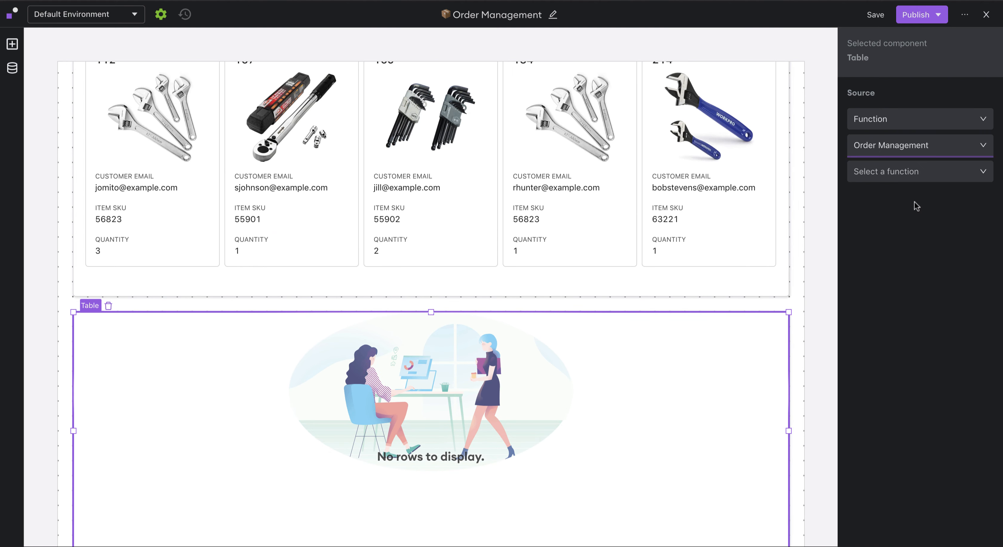
click(898, 172)
click(904, 195)
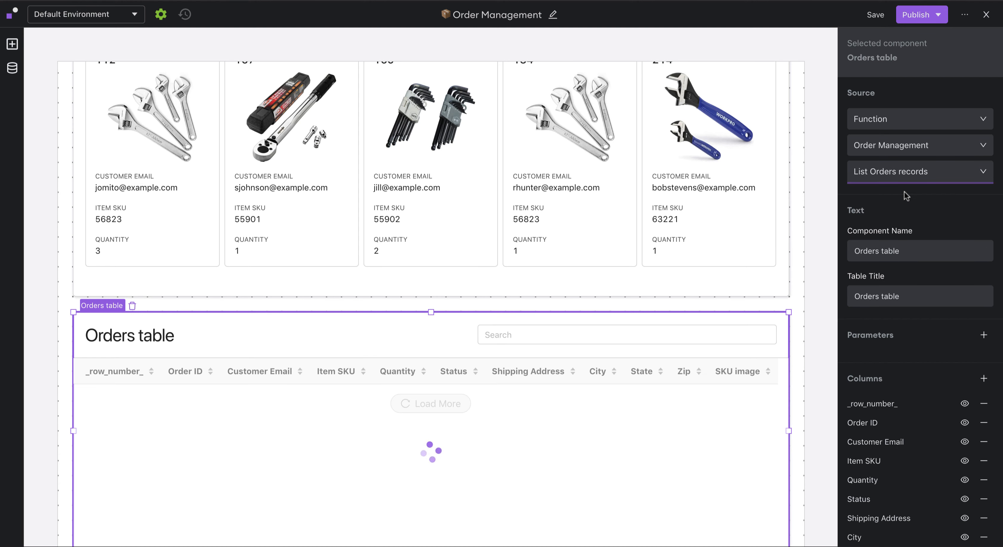
Name the new table component "Ship table" and set its table title to "To Ship".
triple_click(895, 250)
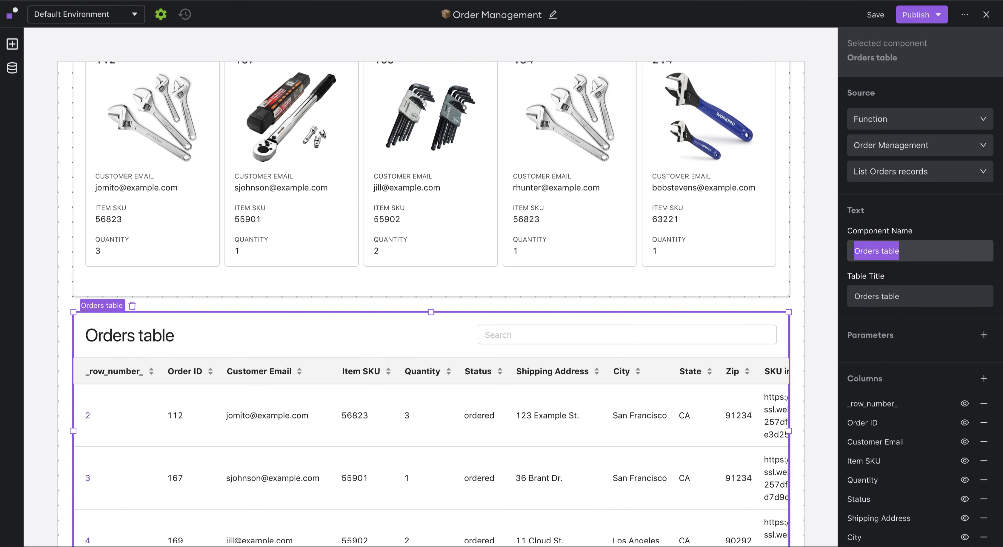
text(Ship table)
key(Tab)
text(T)
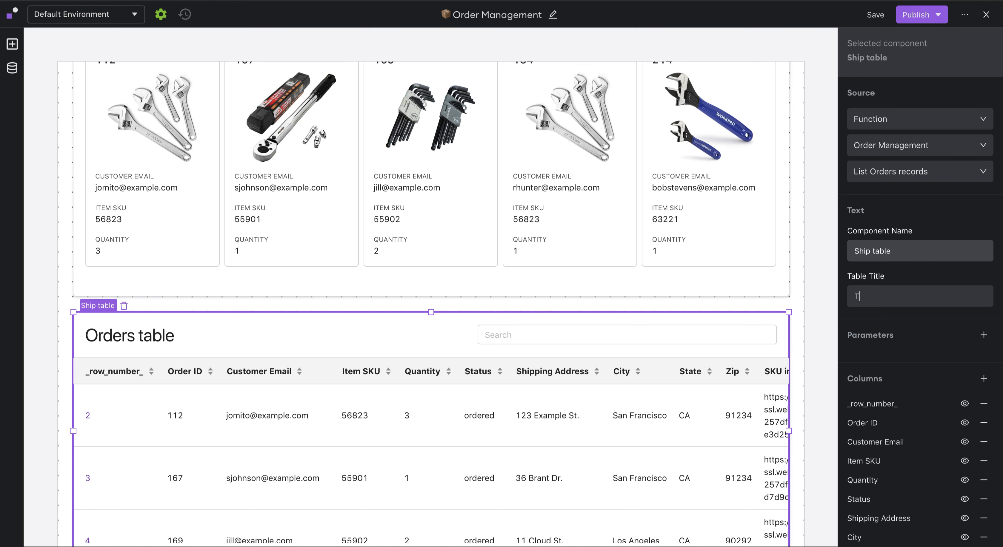
text(o Ship)
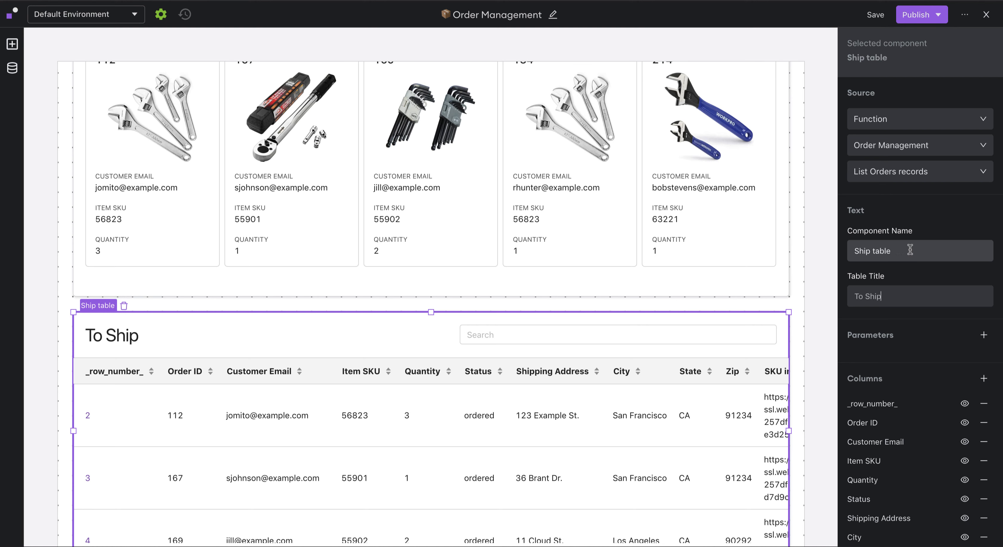
Hide the _row_number_, Item SKU, Quantity, Status and SKU image columns in the To Ship table.
scroll(914, 273, down, 3)
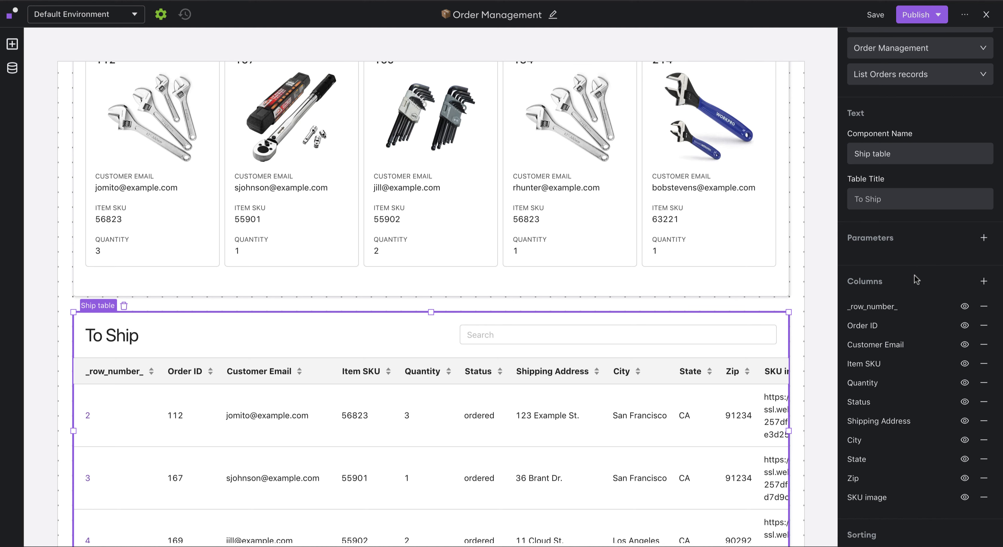
scroll(914, 275, down, 1)
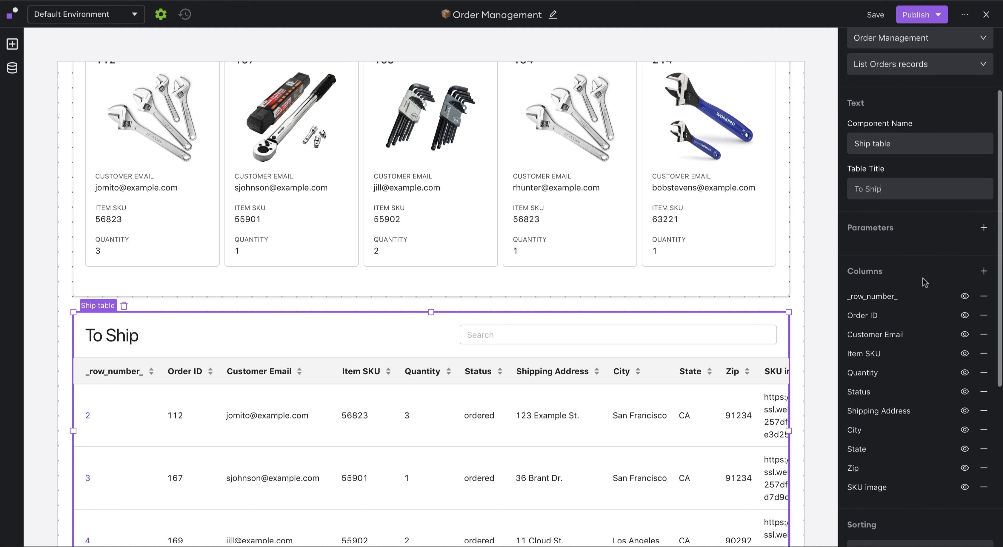
click(965, 298)
click(964, 356)
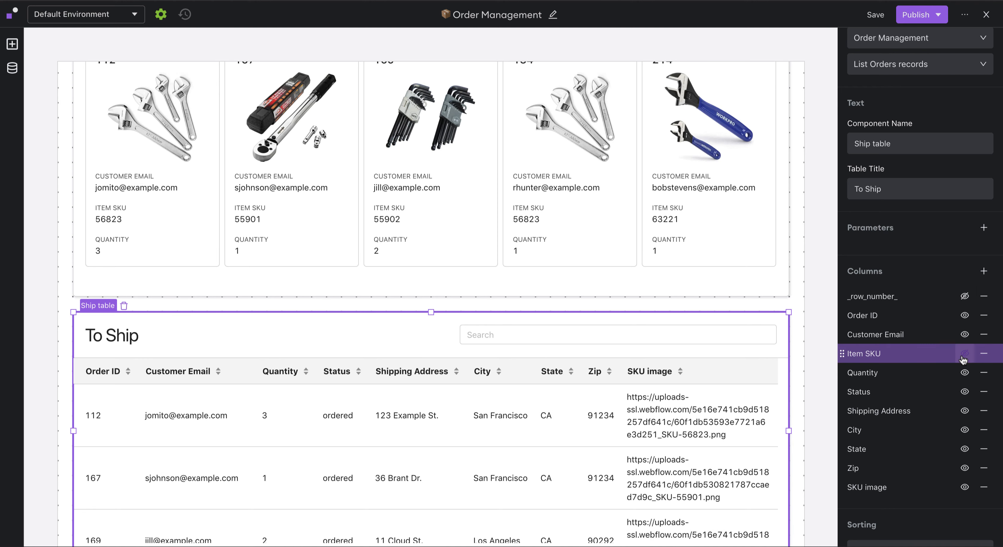
click(965, 375)
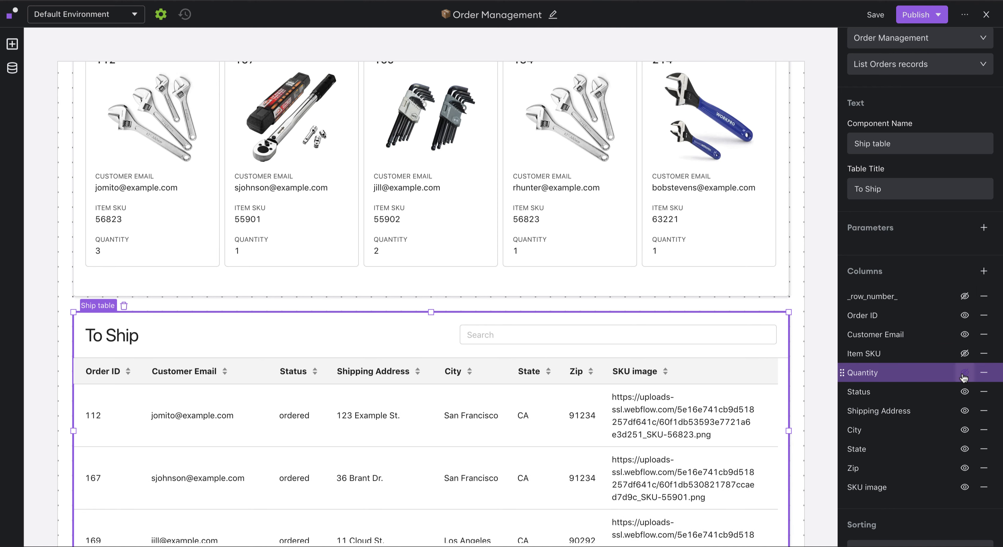
click(964, 393)
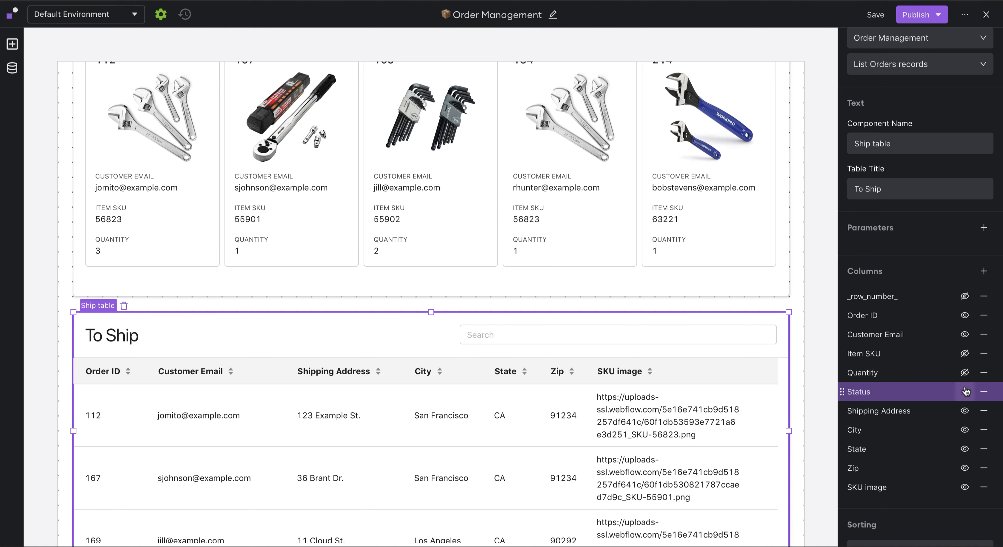
click(965, 489)
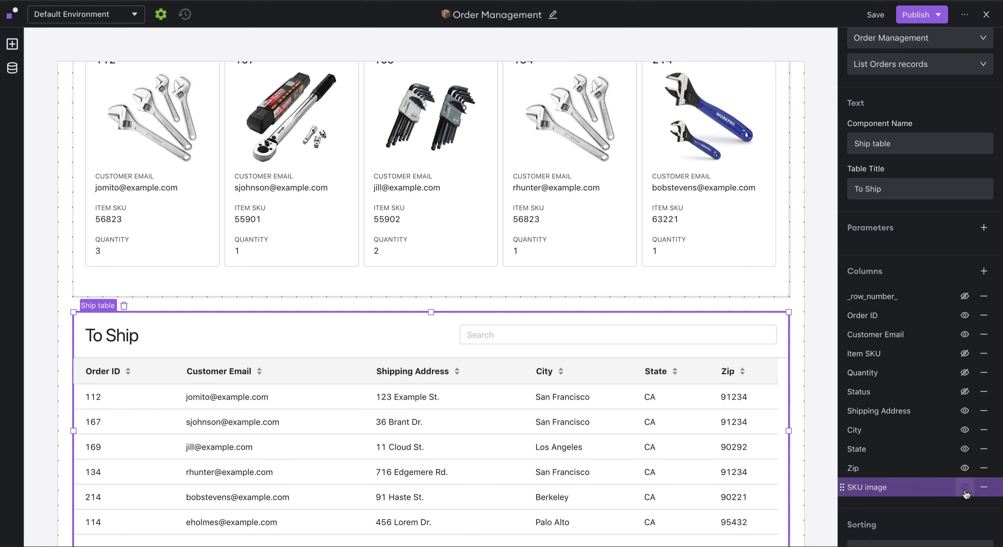
Filter the To Ship table to records whose Status is equal to "packed" and shorten the table to fit its rows.
scroll(966, 494, down, 5)
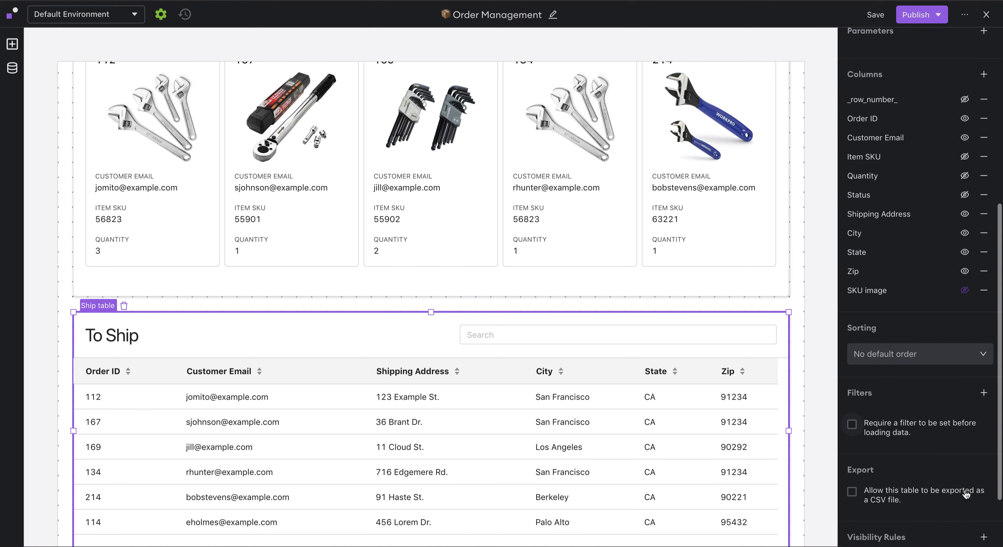
click(988, 394)
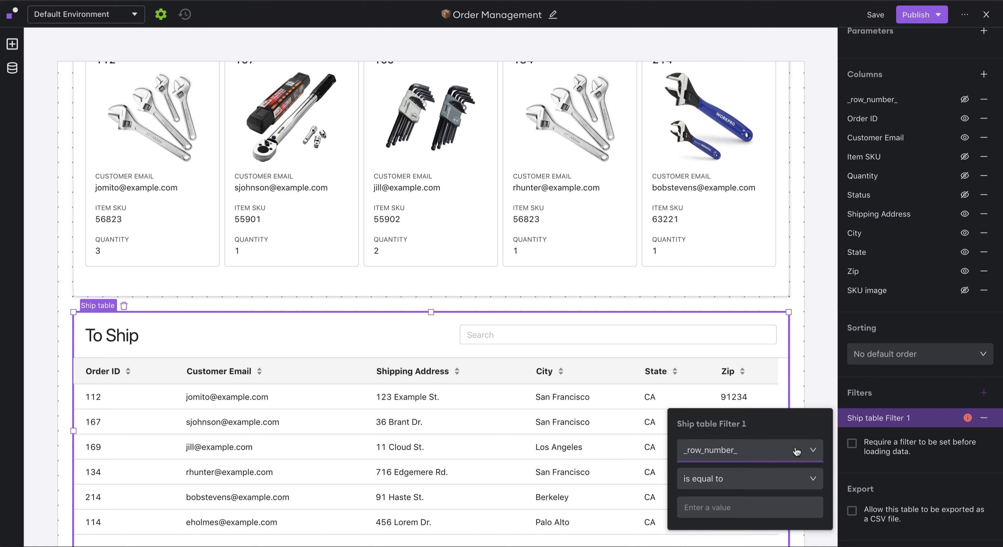
click(763, 458)
scroll(735, 414, down, 3)
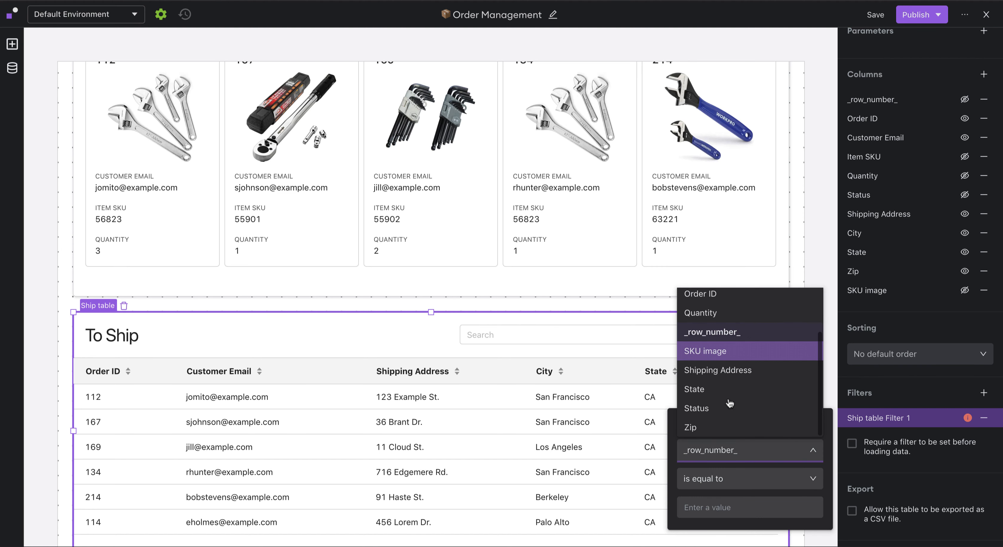
click(736, 409)
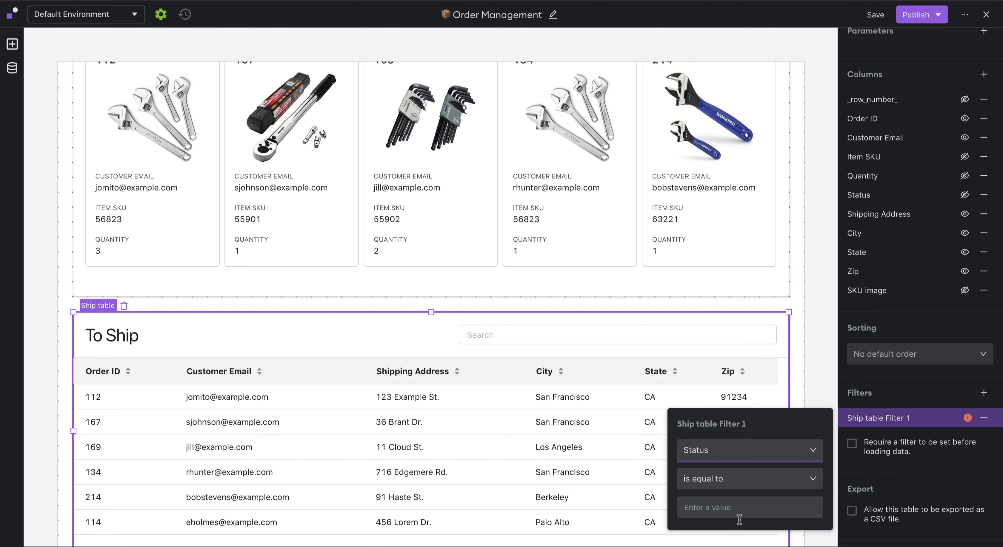
click(728, 509)
text(packed)
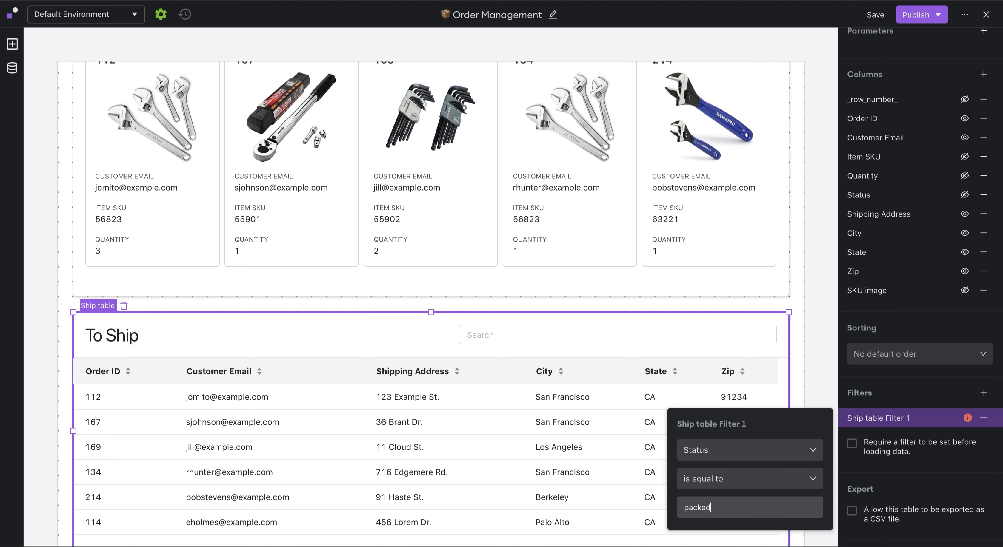
click(936, 464)
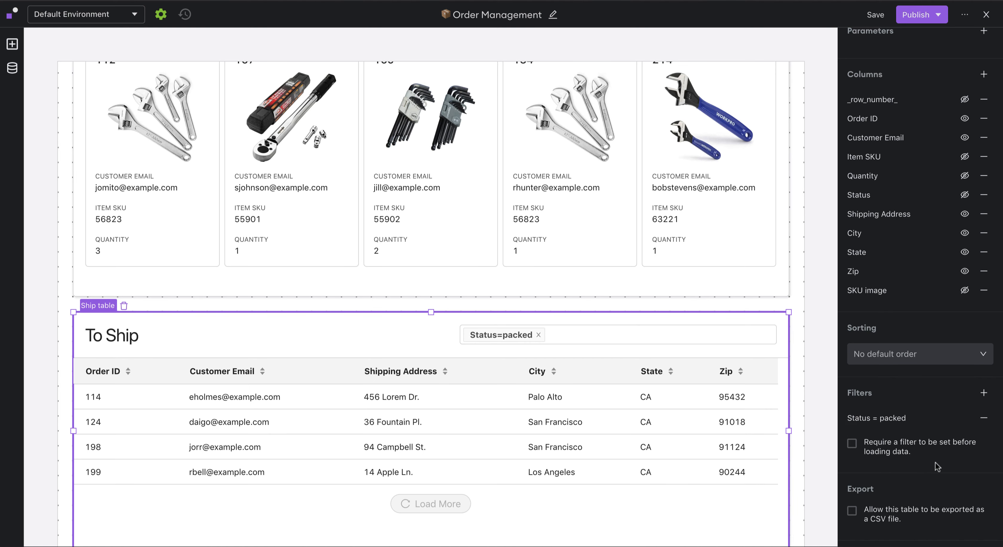
scroll(436, 524, down, 1)
scroll(436, 528, down, 2)
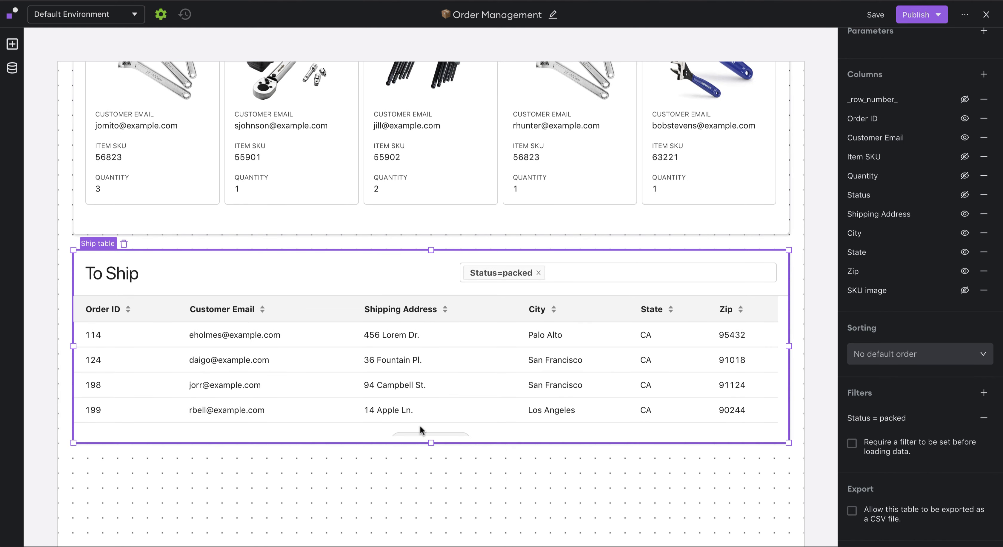
Add another table below the To Ship table and source it from Order Management's List Orders records function.
click(12, 44)
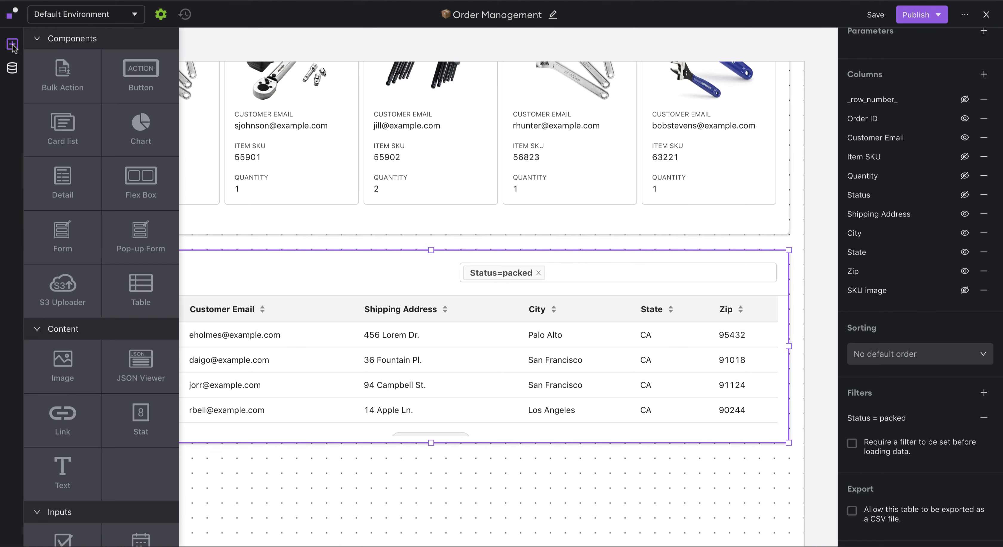
click(155, 299)
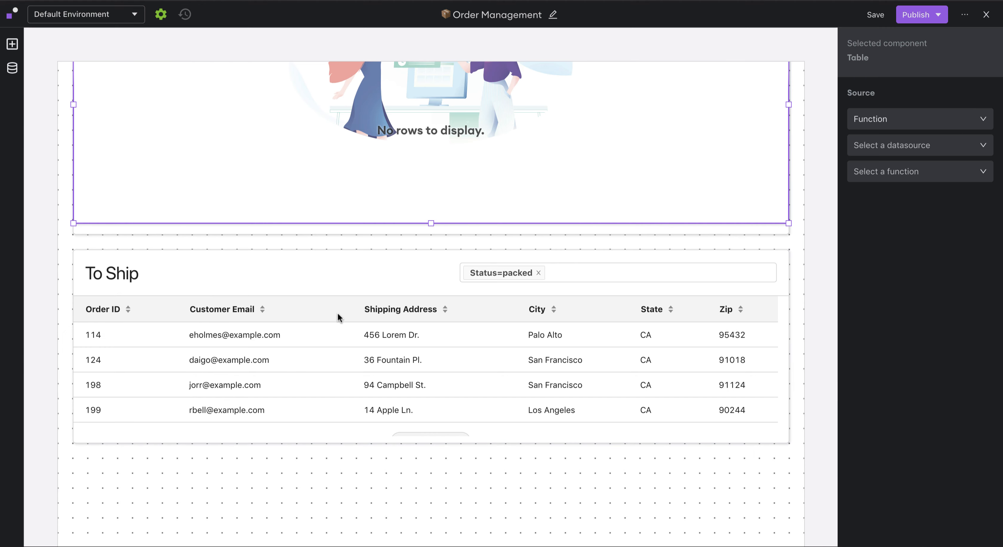
drag(340, 156, 338, 507)
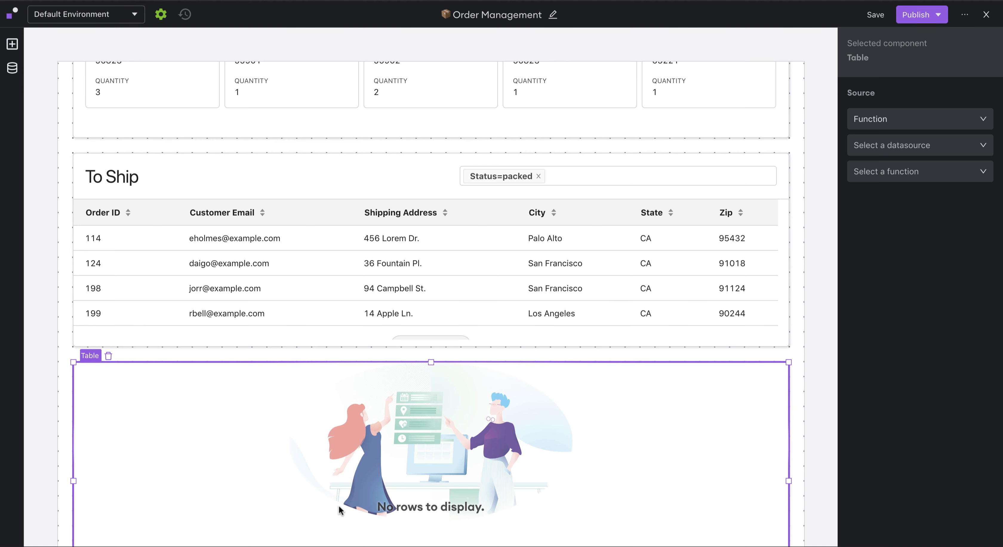
click(923, 153)
click(903, 298)
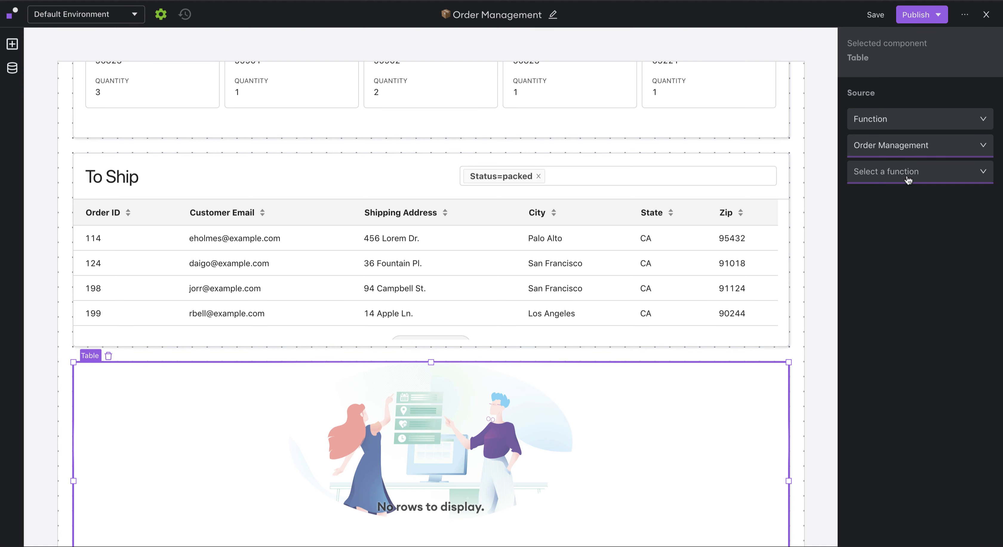
click(906, 173)
click(912, 197)
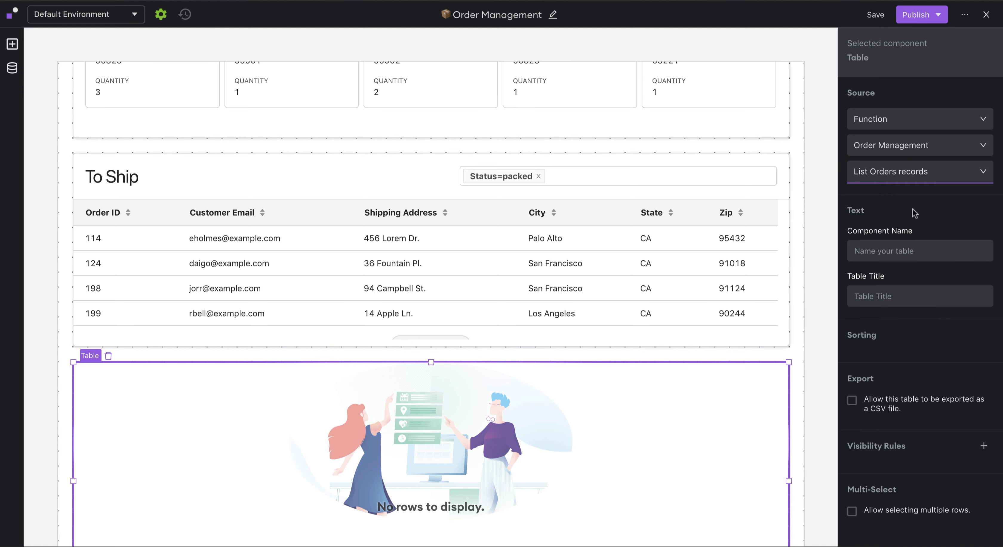
Name the newest table component "History table" and set its table title to "History".
drag(879, 252, 817, 257)
text(History)
click(904, 297)
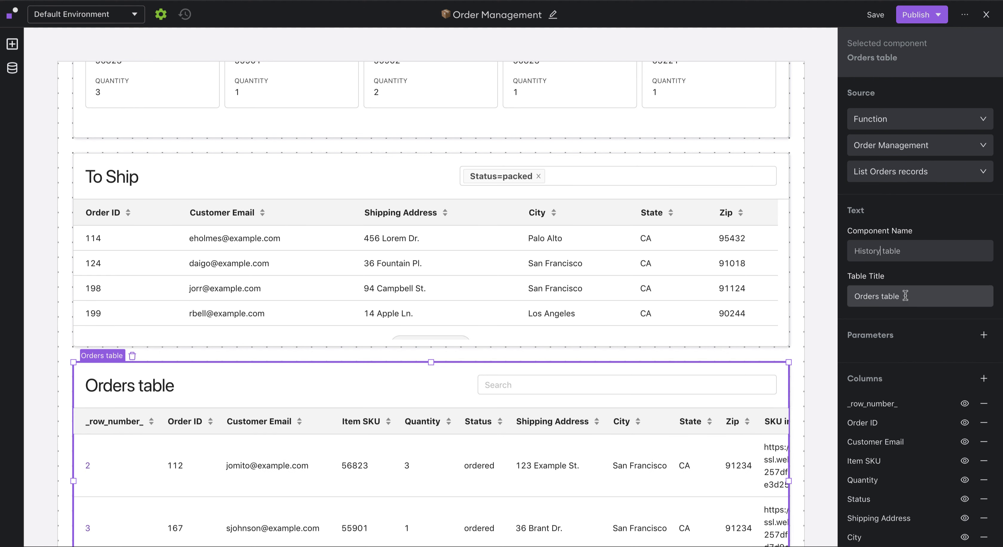
triple_click(905, 300)
text(Histo)
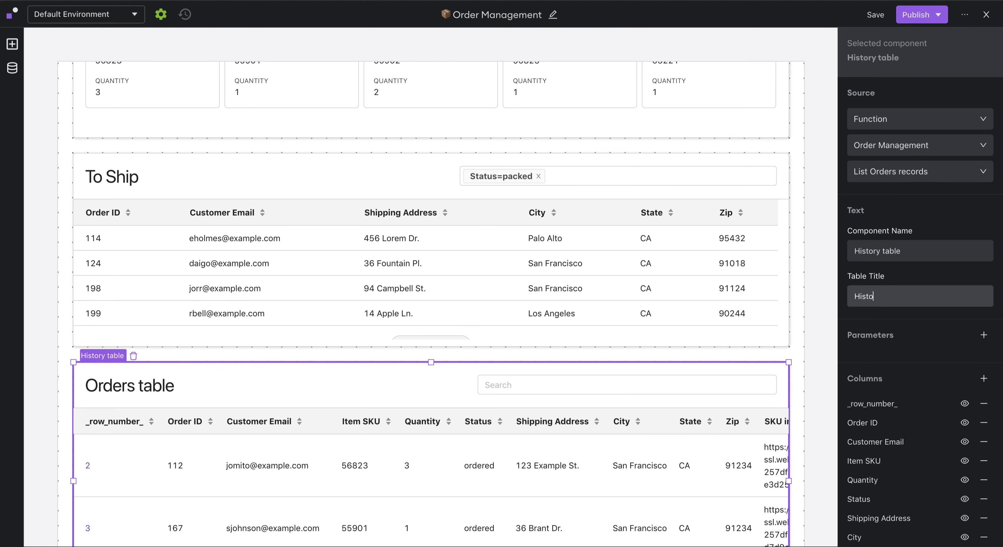
text(ry)
Hide the _row_number_ and SKU image columns in the History table.
scroll(927, 335, down, 5)
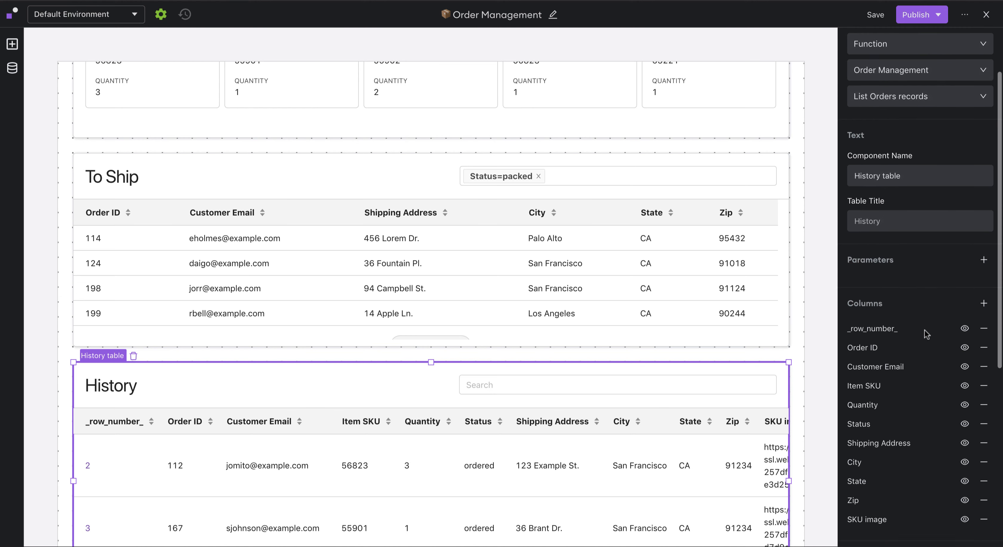
click(964, 205)
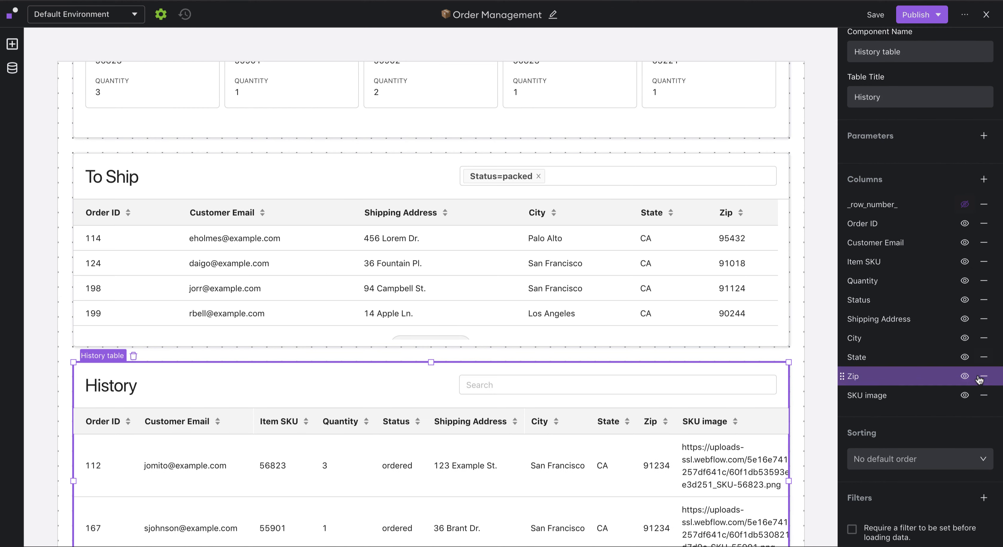
click(965, 401)
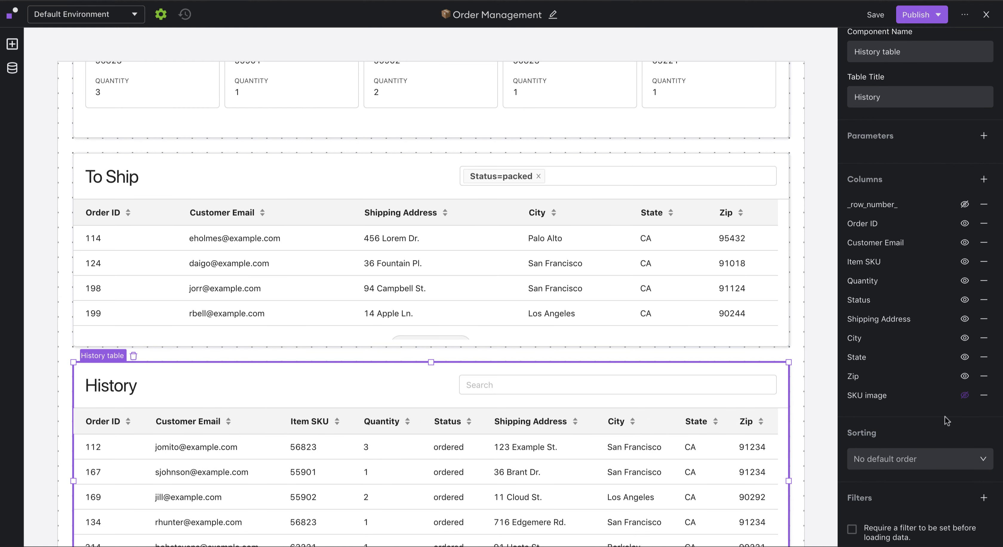
Filter the History table to records whose Status is not equal to "ordered".
scroll(947, 420, down, 2)
scroll(946, 418, down, 2)
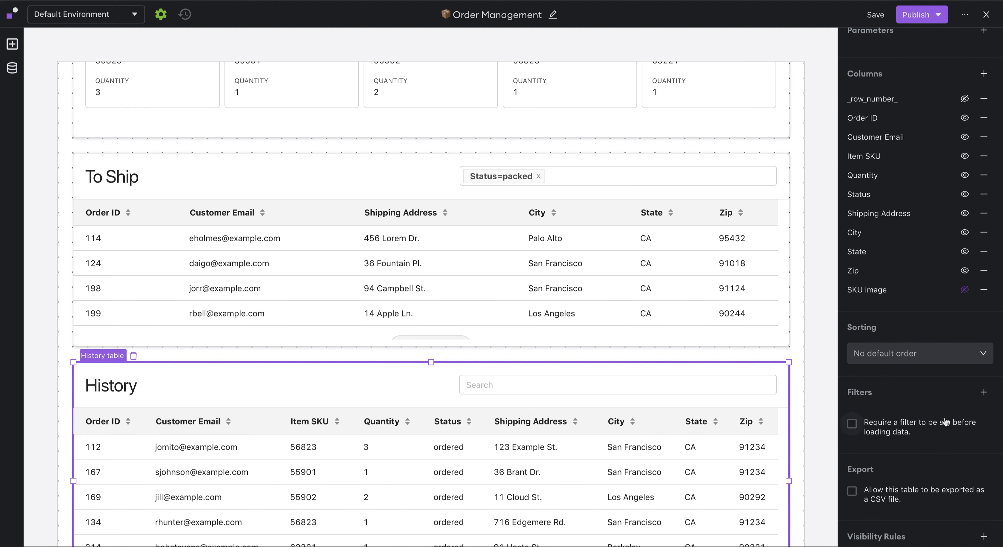
click(984, 392)
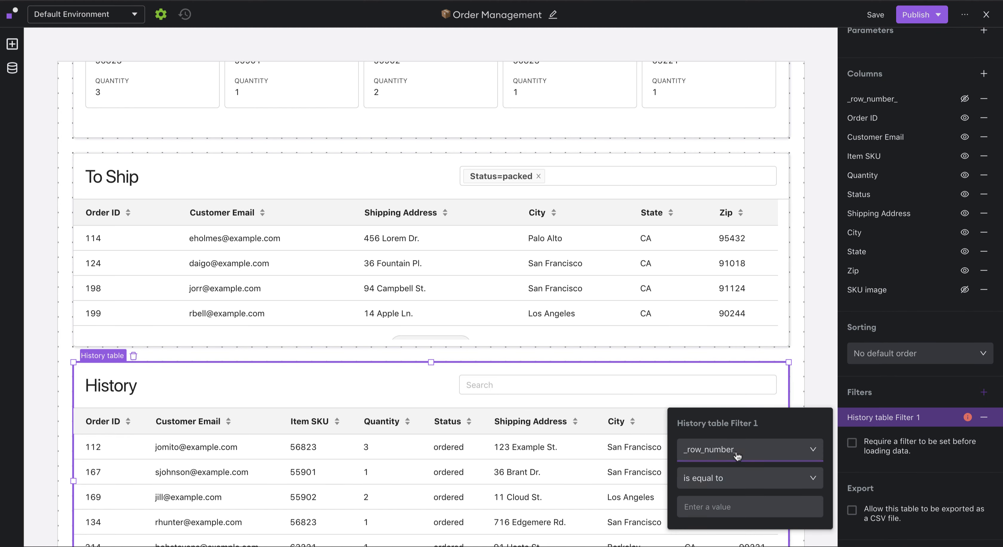
click(738, 453)
scroll(732, 392, down, 3)
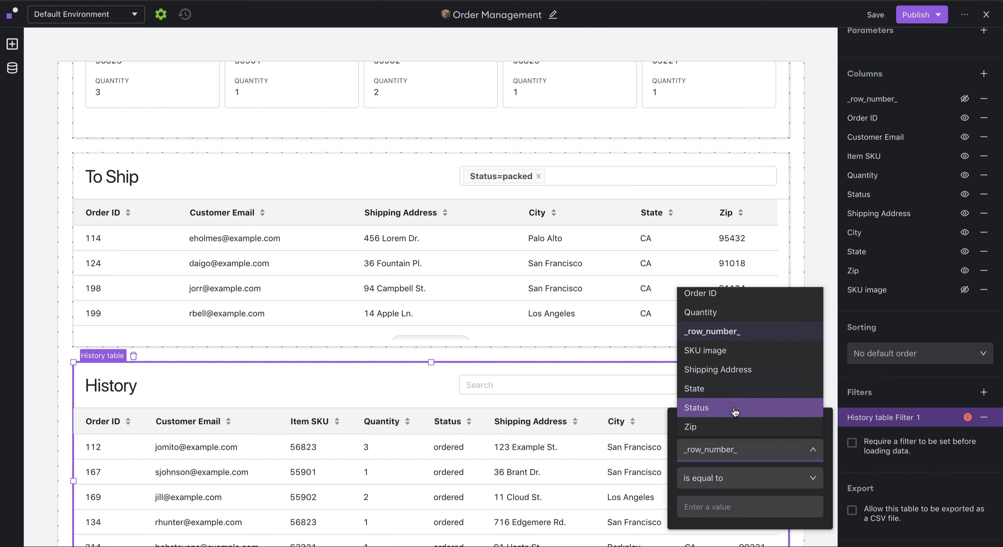
click(735, 410)
click(740, 474)
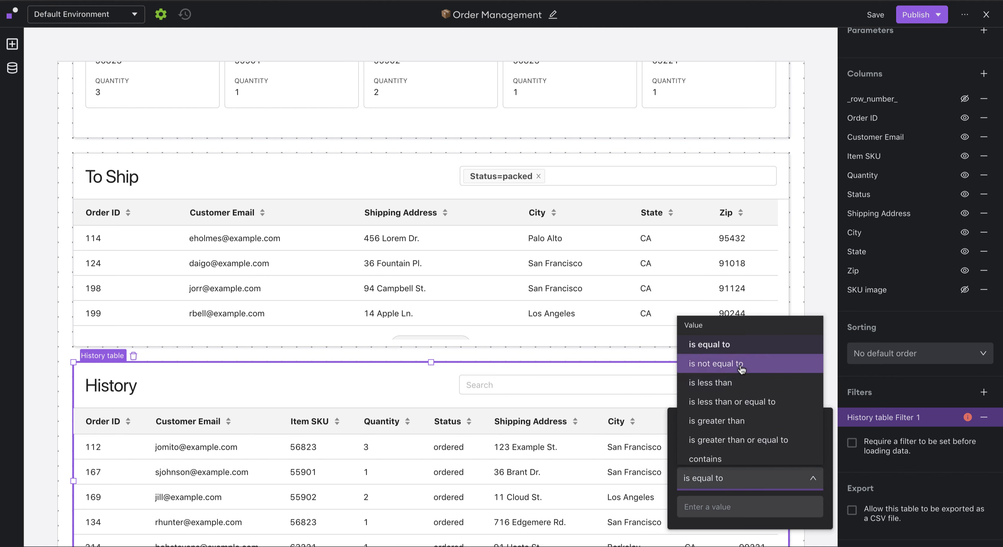
click(739, 362)
click(733, 509)
text(ordered)
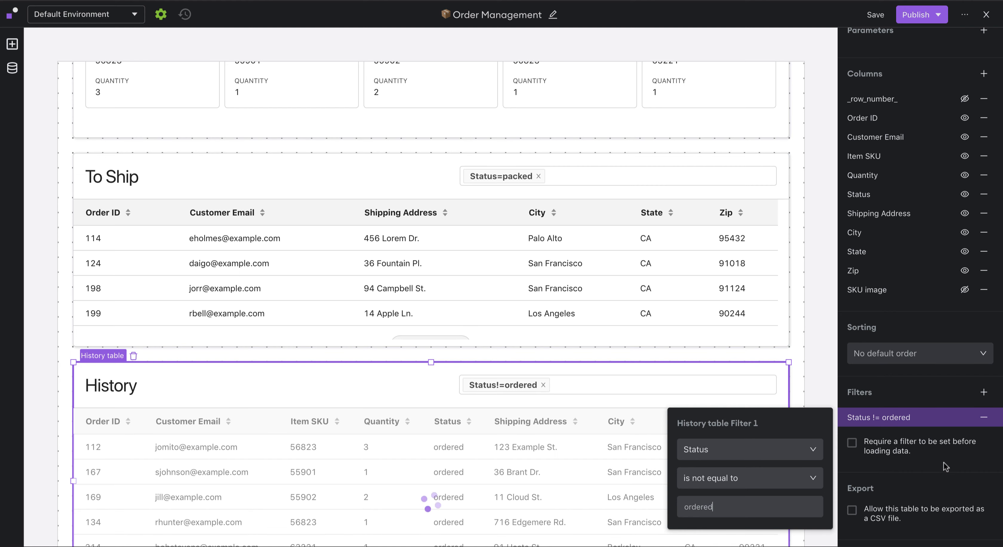
Add a second filter to the History table keeping only records whose Status is not equal to "packed".
click(947, 478)
click(986, 397)
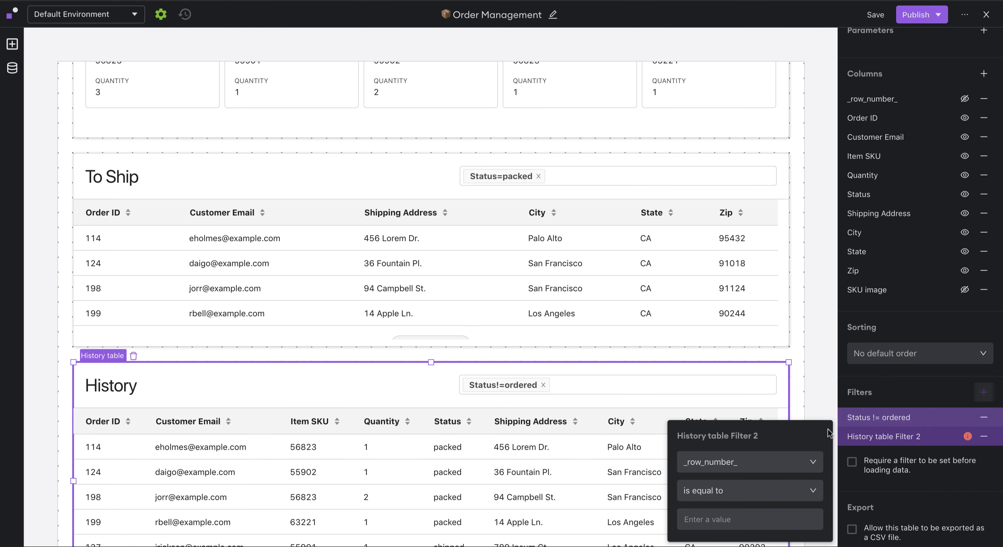
click(747, 463)
scroll(728, 409, down, 3)
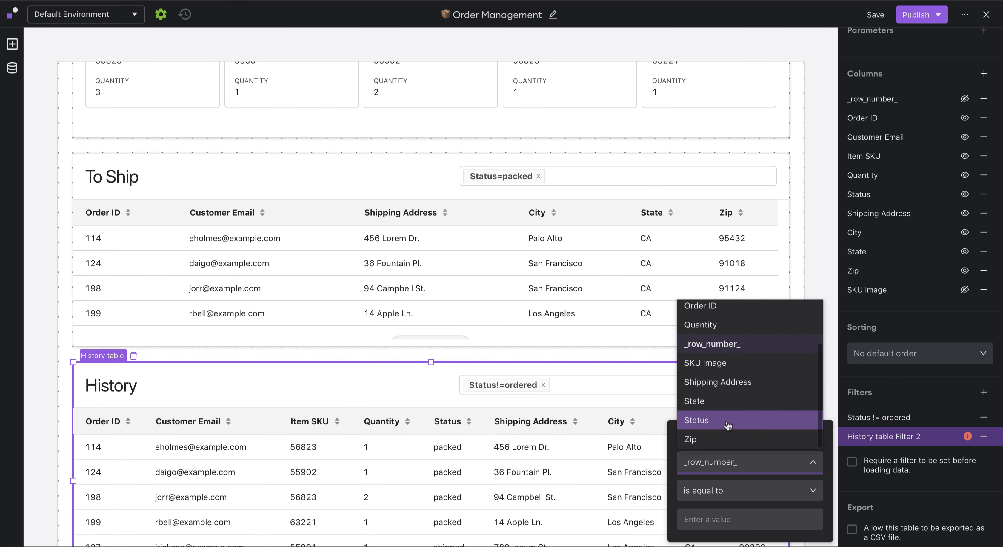
click(728, 420)
click(724, 490)
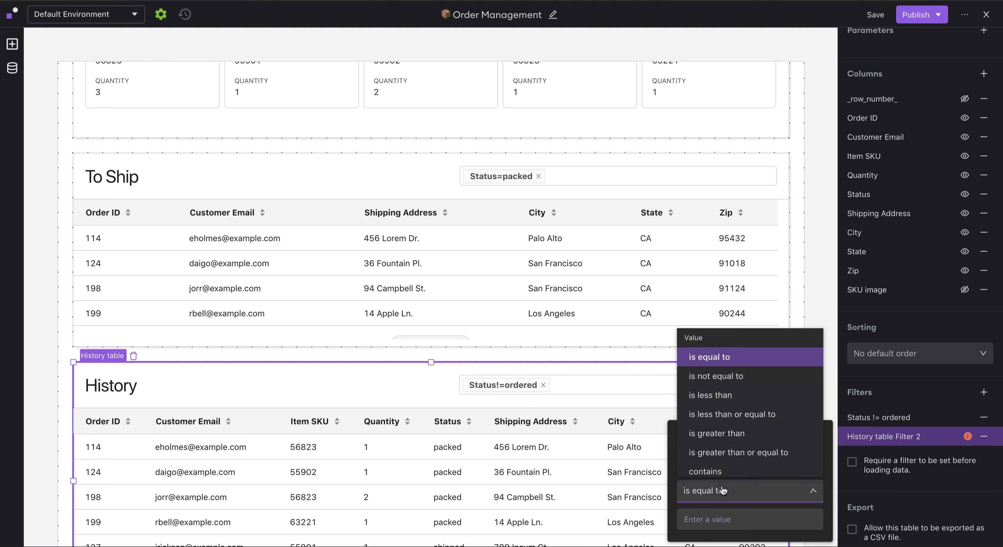
click(732, 373)
click(725, 520)
text(packed)
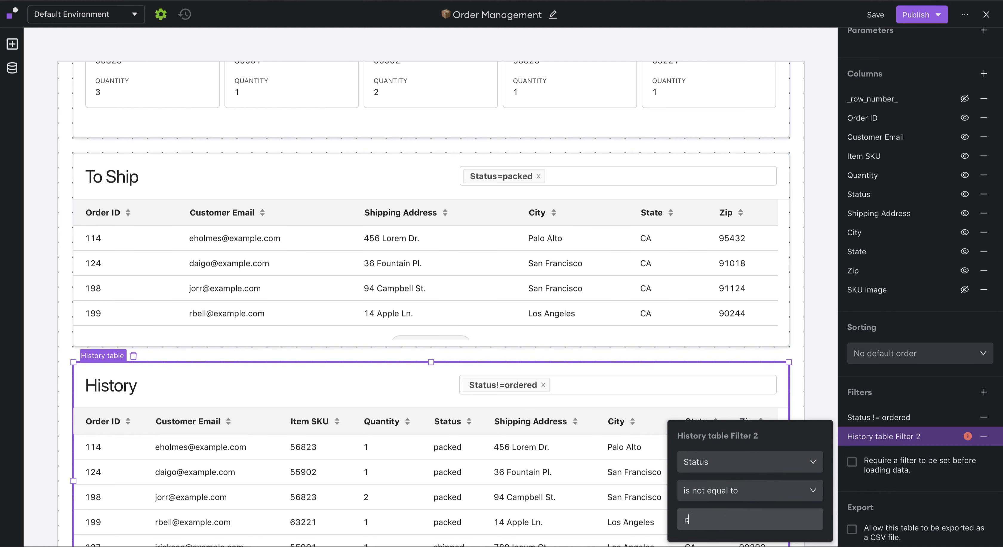
click(947, 483)
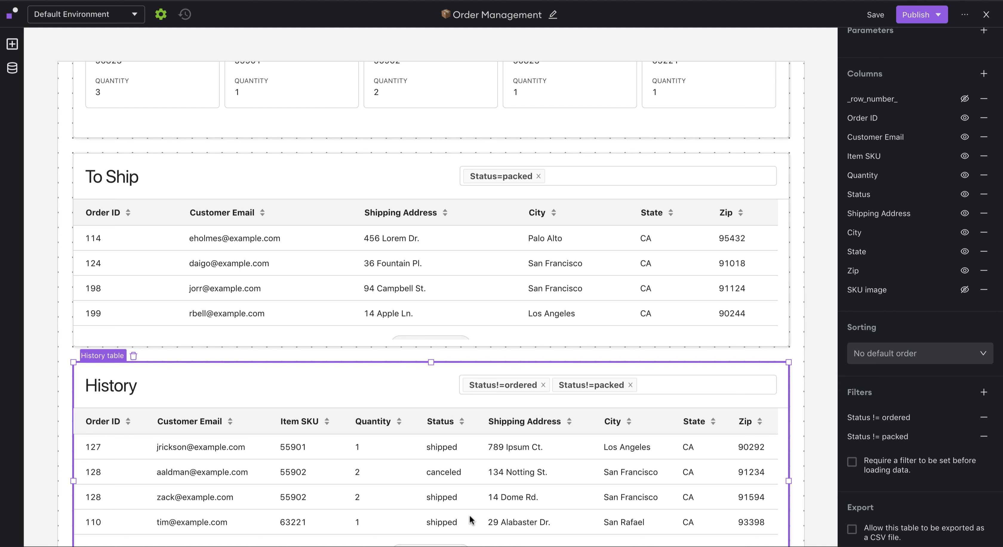
Display the History table's Status column as a Pillbox, with a green rule showing "shipped" as "Completed".
click(910, 200)
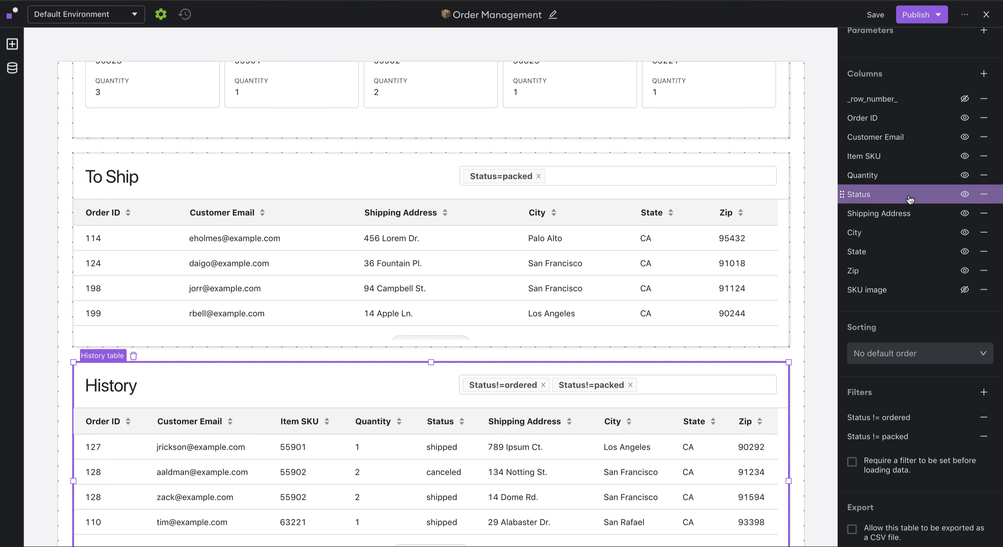
click(794, 248)
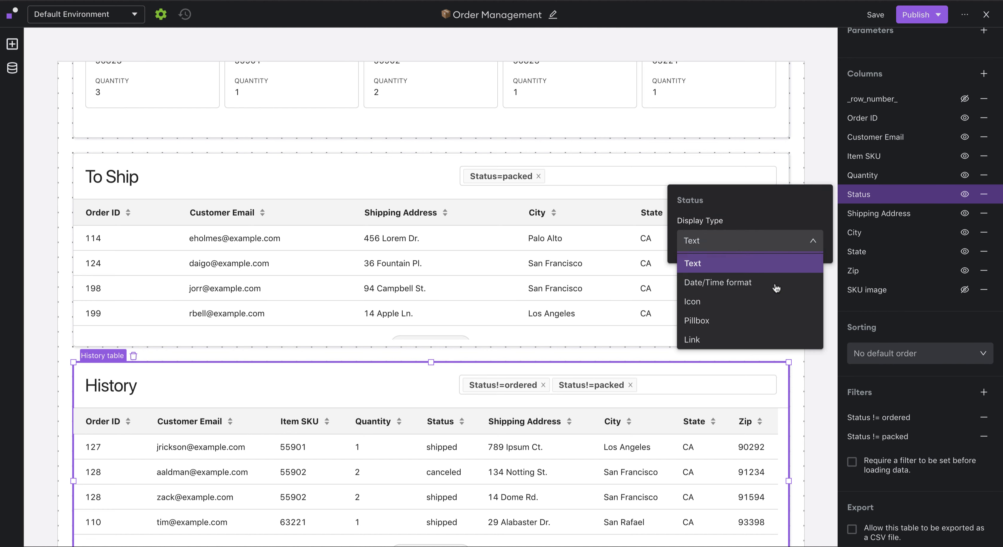
click(749, 318)
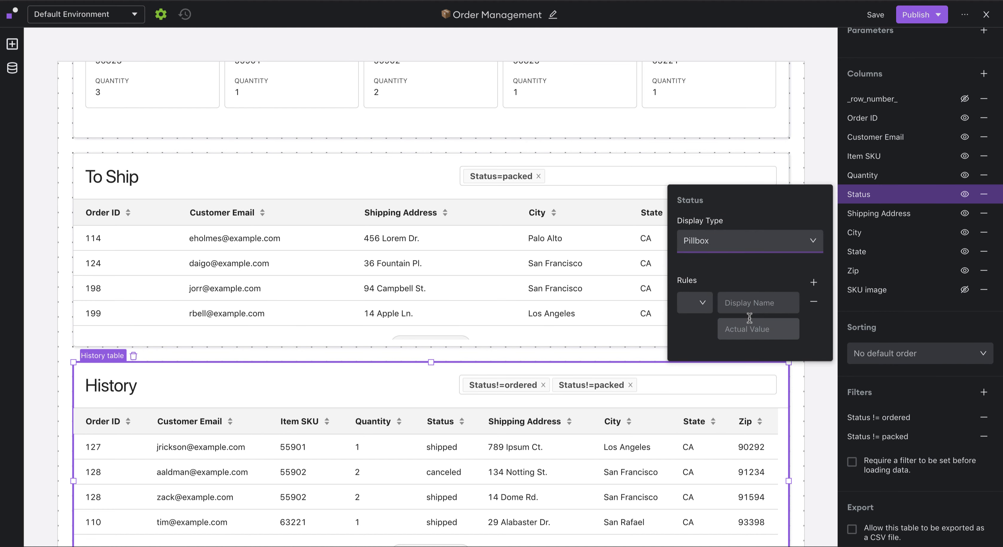
click(742, 310)
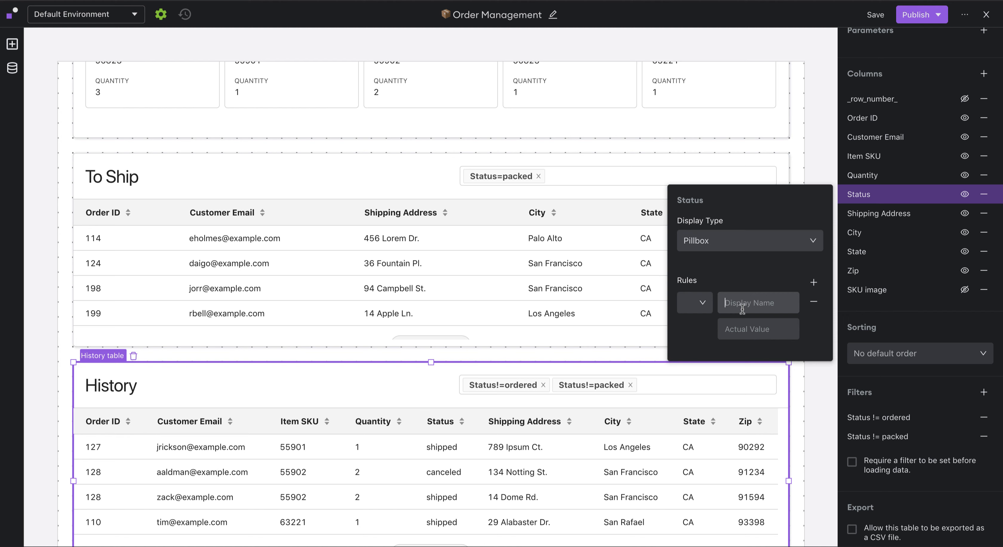
text(C)
text(shipped)
click(696, 311)
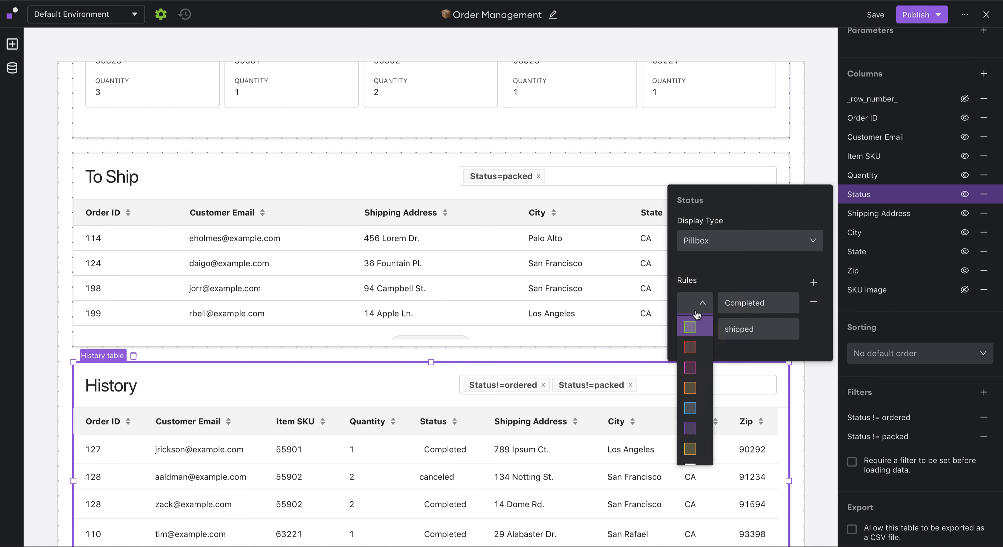
click(696, 330)
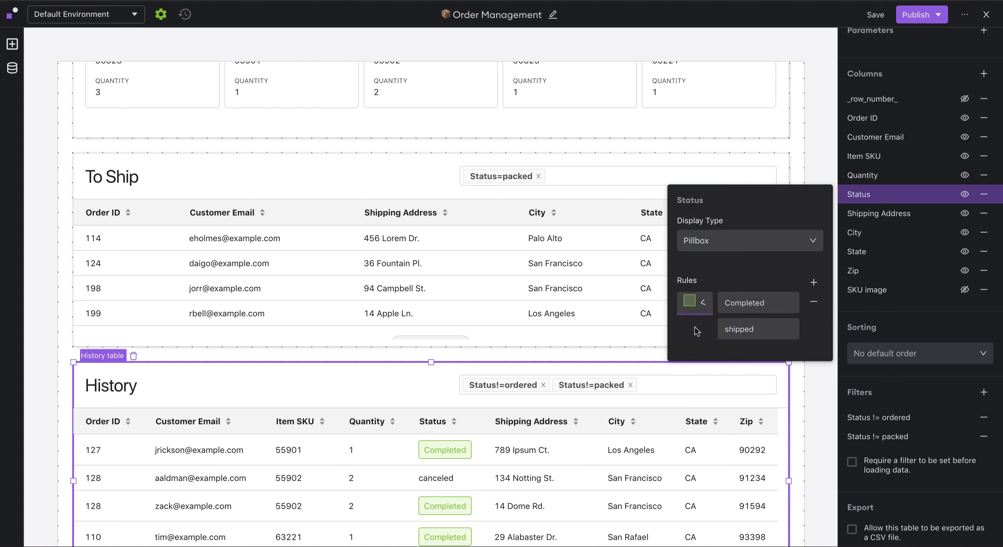
Add a second pillbox rule to the Status column showing "canceled" as "Canceled" in red.
click(813, 282)
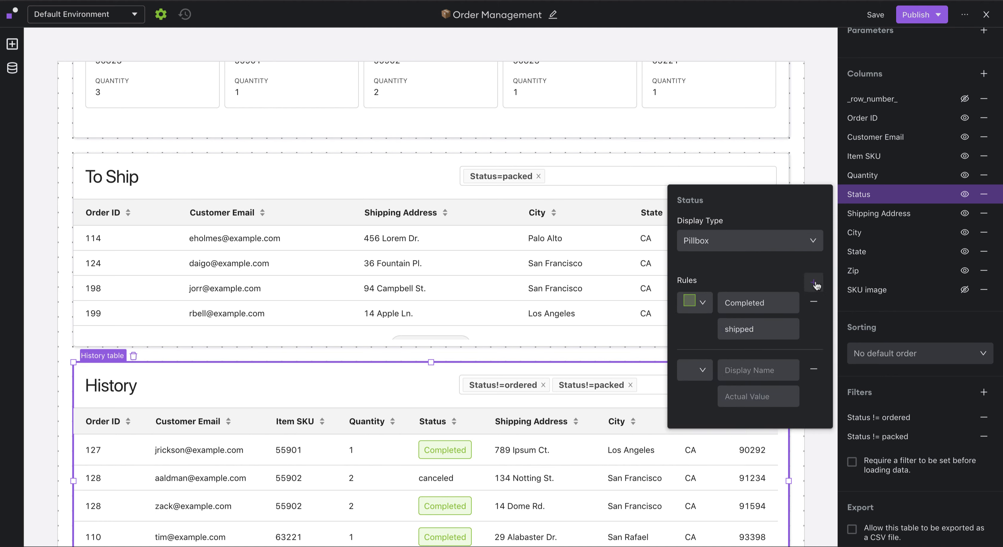
click(766, 371)
text(C)
key(Tab)
text(c)
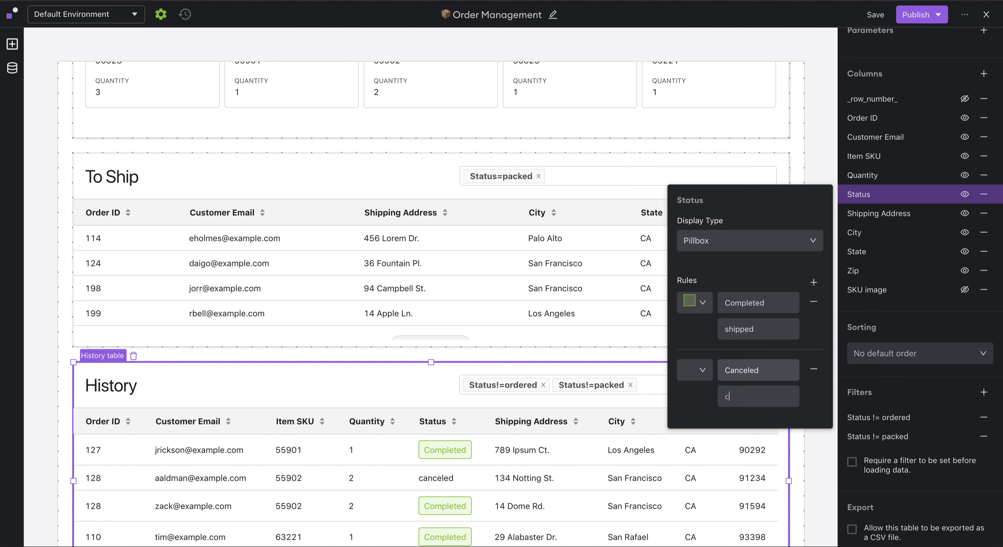
text(anceled)
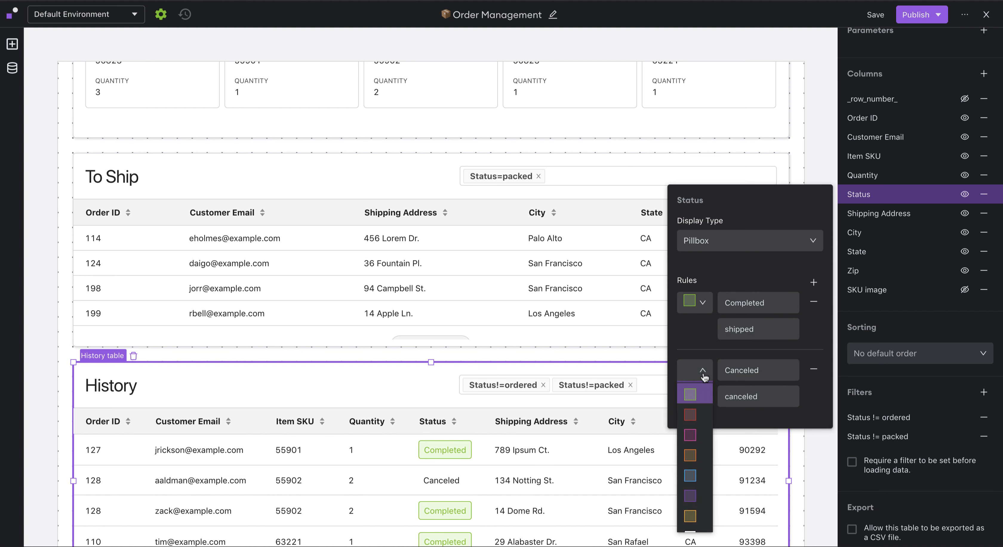
click(699, 370)
click(695, 419)
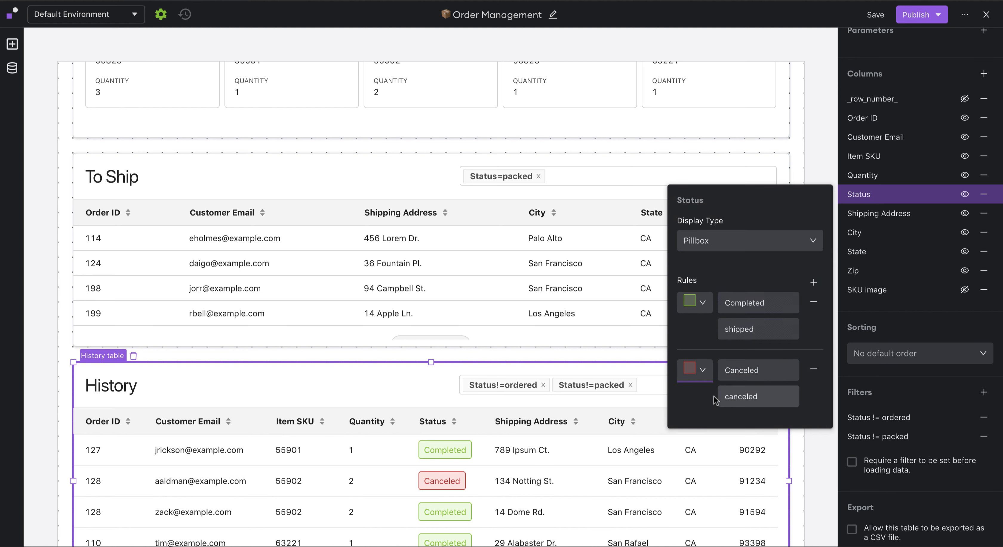
click(886, 311)
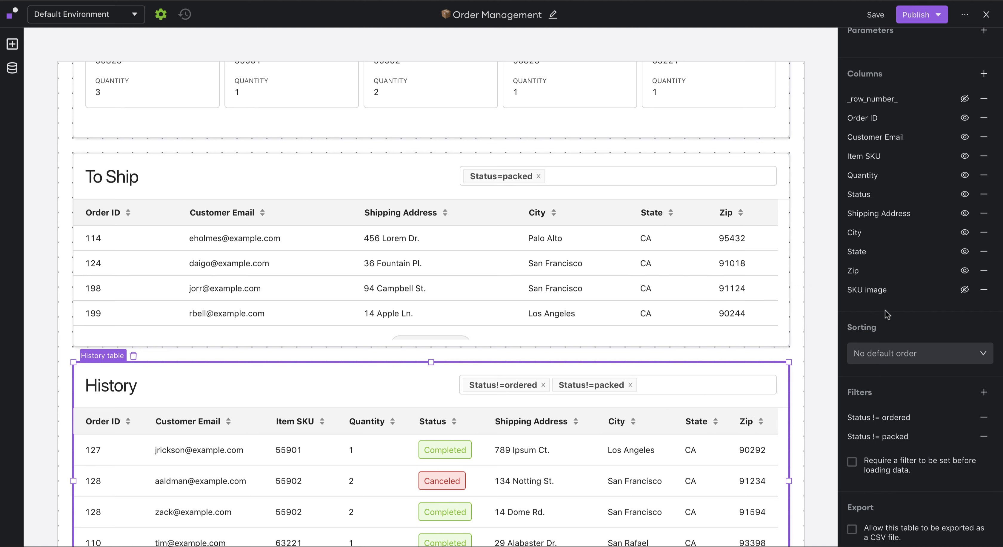
Add a Button component to the cards of the To Pack card list.
scroll(710, 304, up, 6)
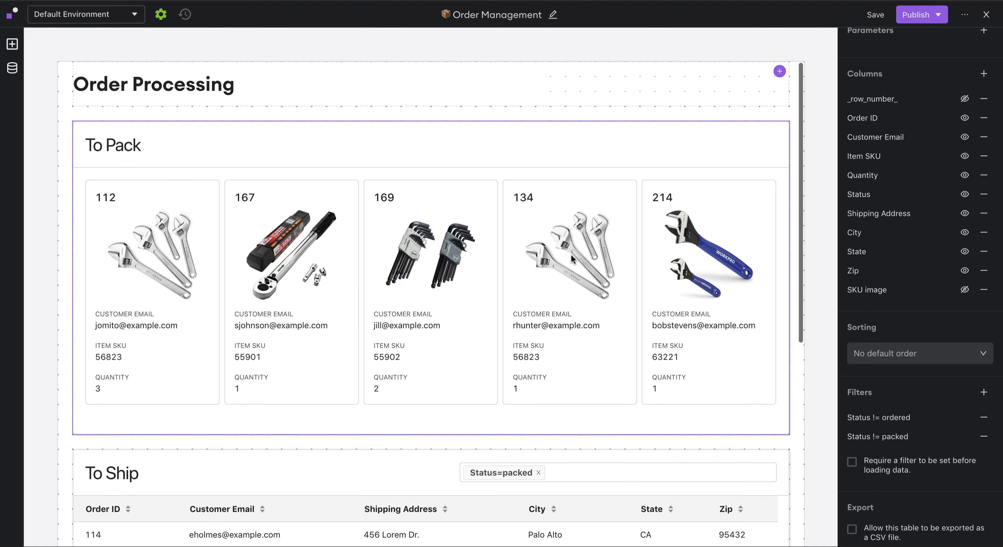
click(570, 253)
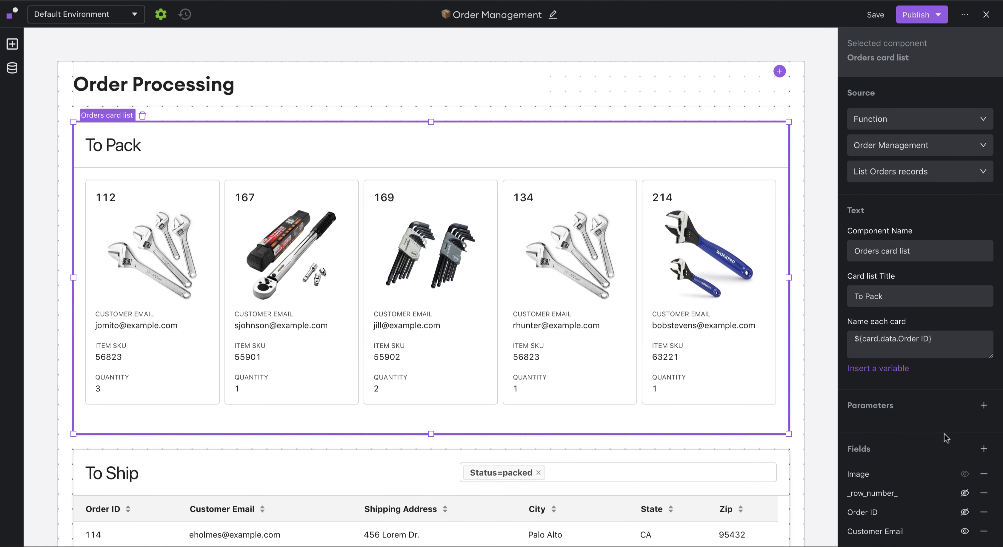
click(984, 454)
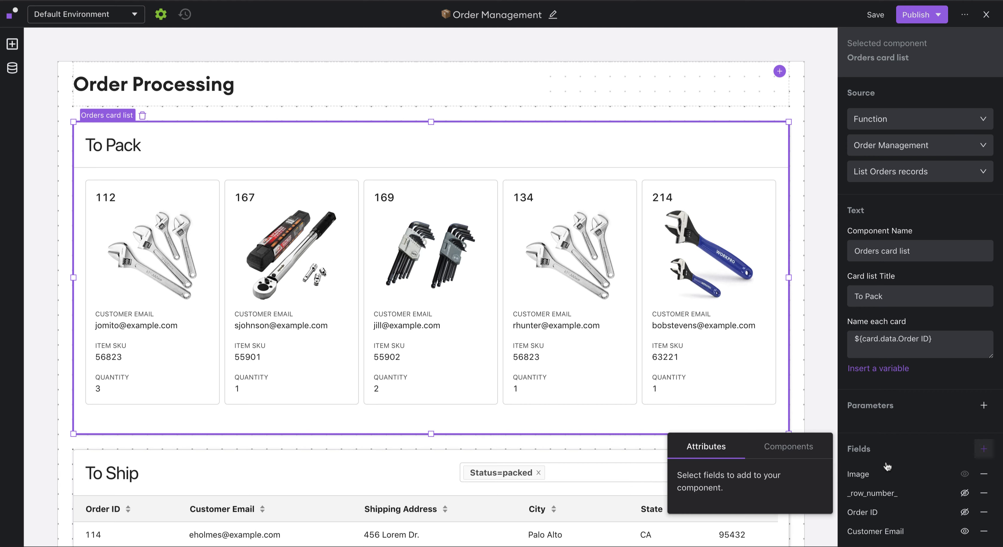
click(788, 451)
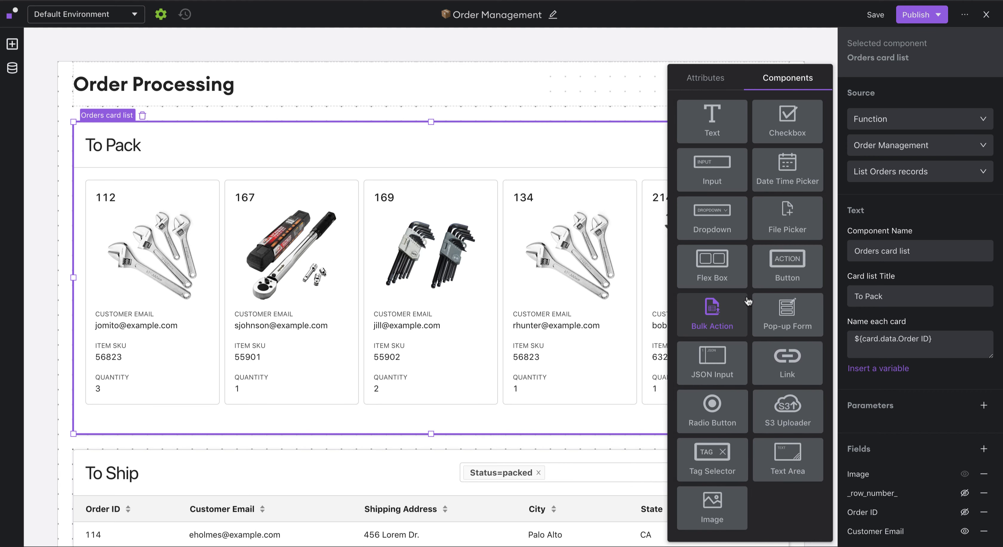
click(762, 285)
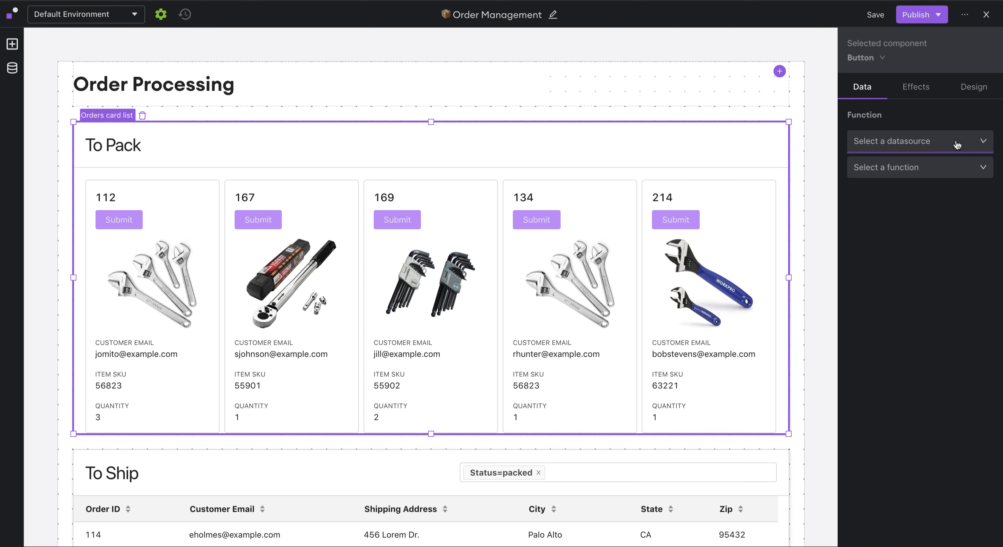
Connect the new card button to Order Management's Update Orders record function.
click(955, 141)
click(922, 296)
click(909, 171)
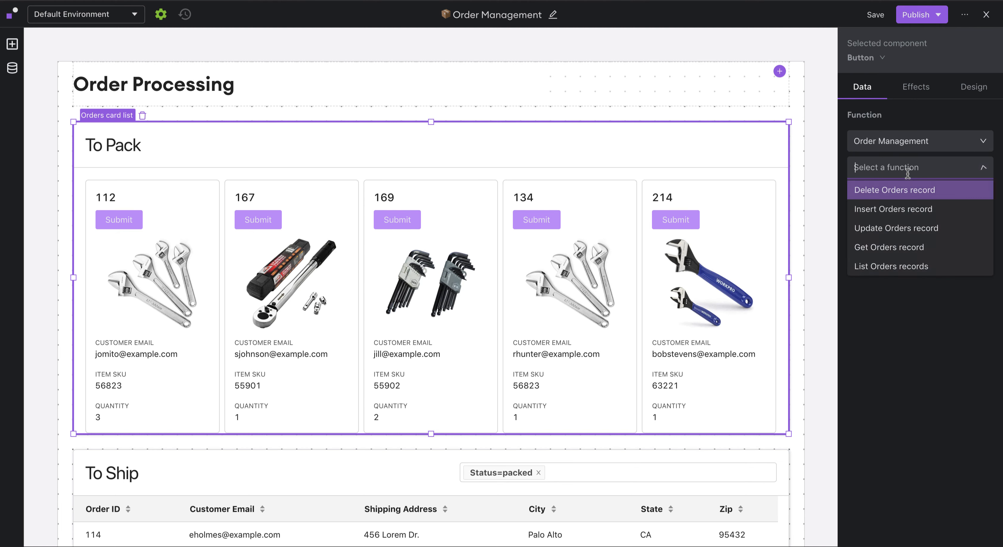
click(918, 229)
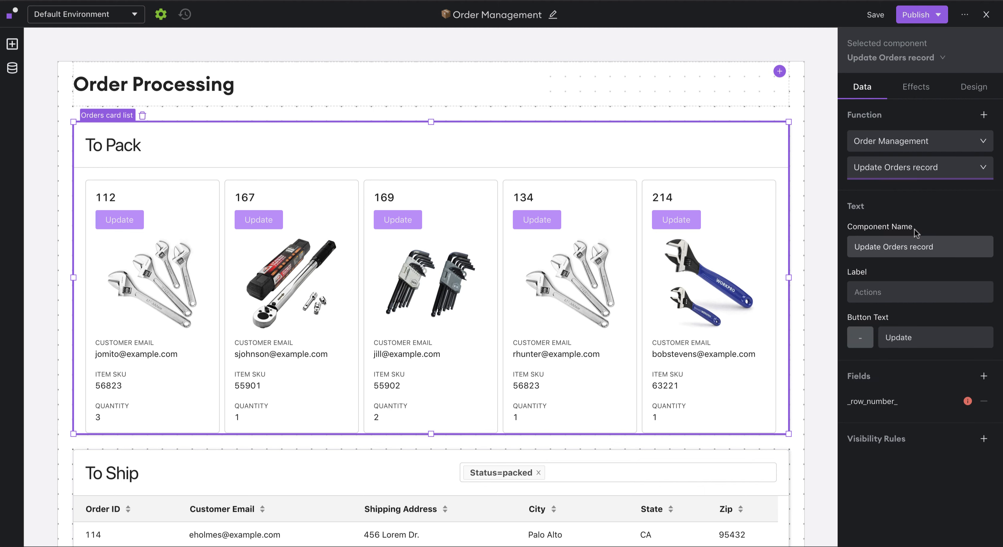
Give the card button a checkmark icon and set its button text to "Done".
click(860, 338)
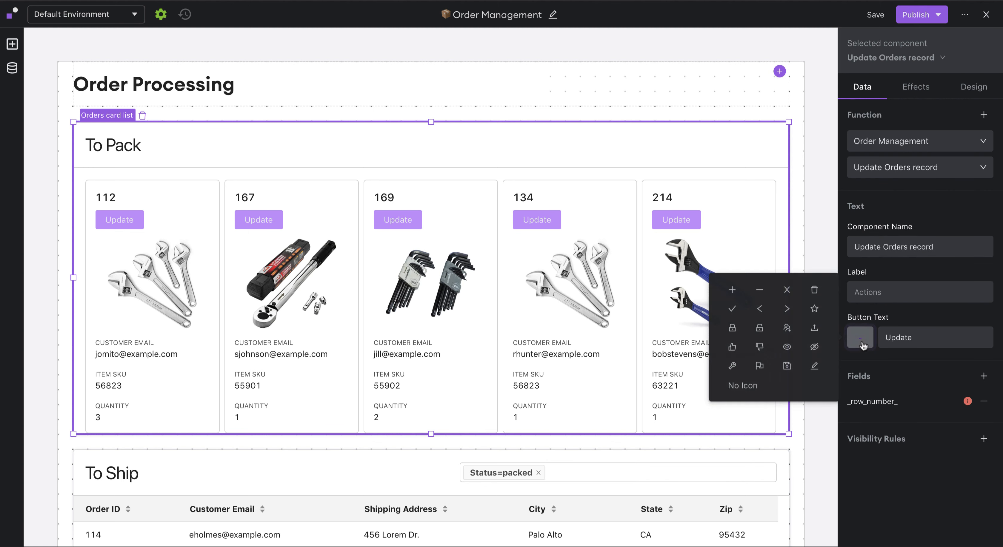
click(732, 308)
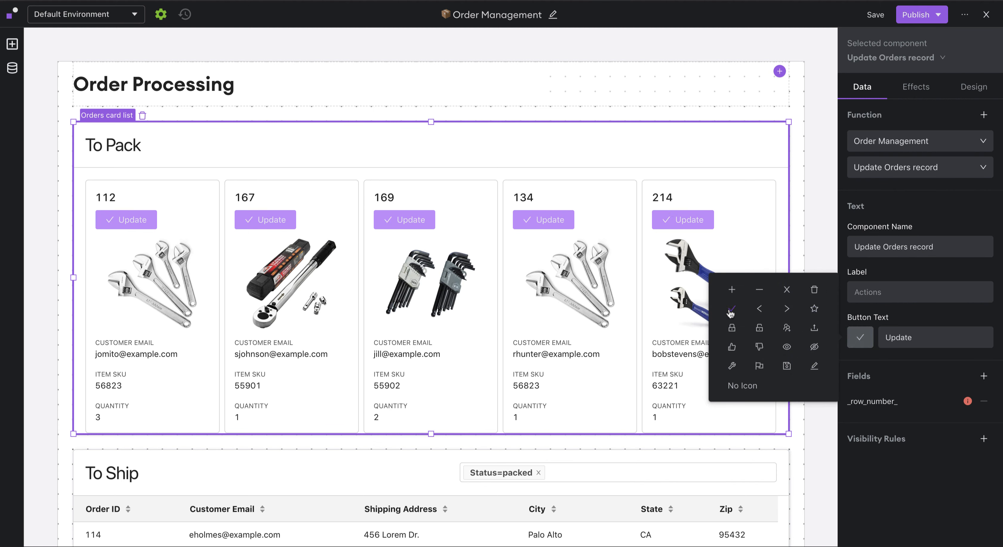
double_click(907, 343)
text(Done)
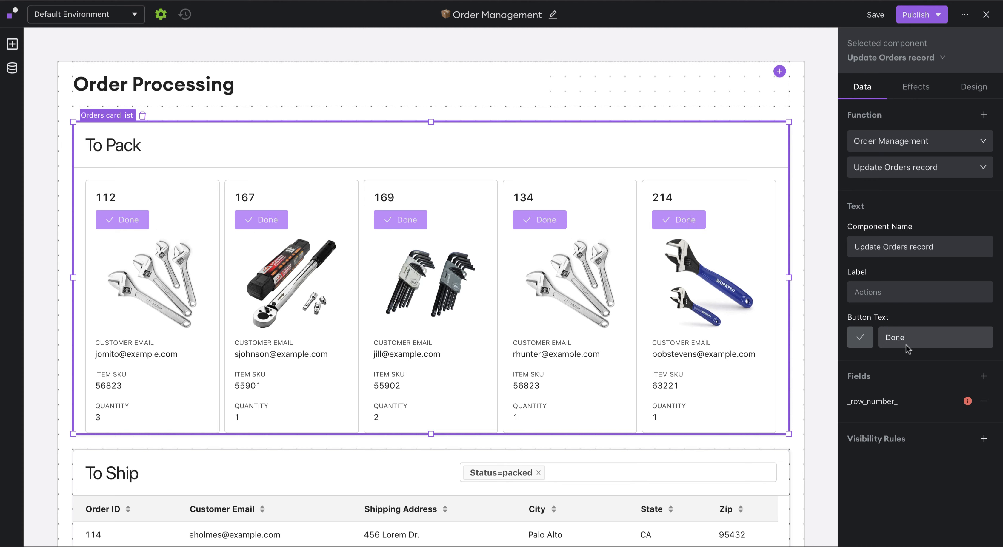
Bind the Done button's _row_number_ field to the component value This Card / data / _row_number_.
click(916, 411)
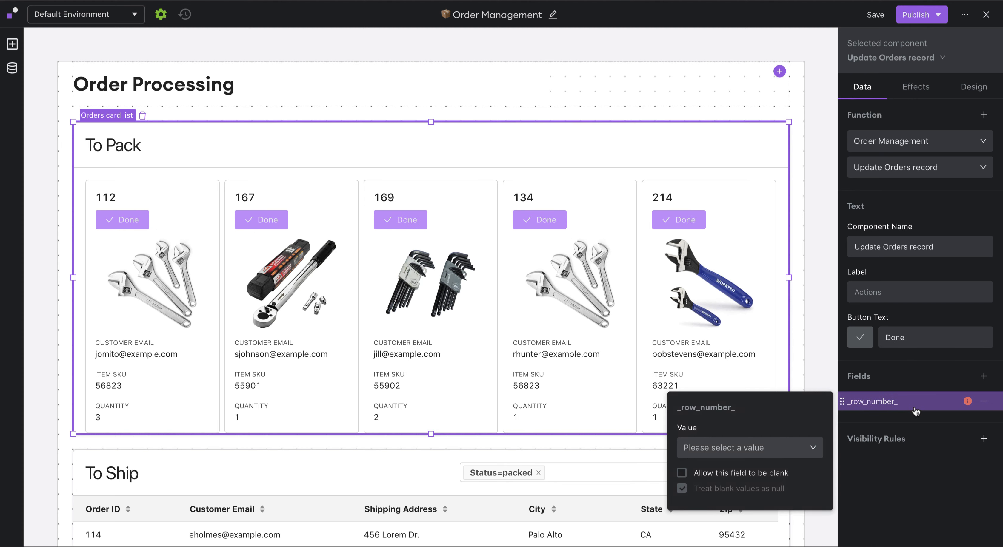
click(809, 451)
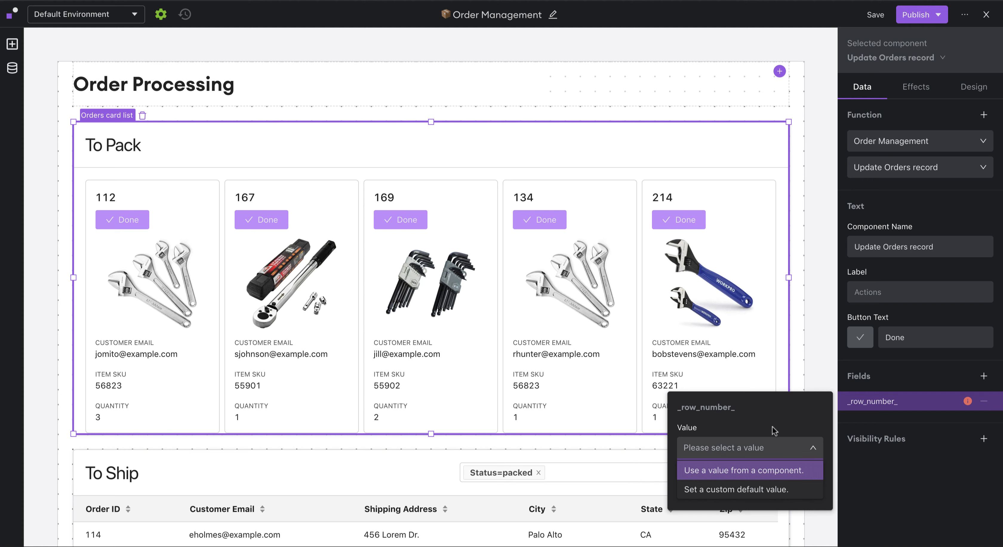
click(761, 476)
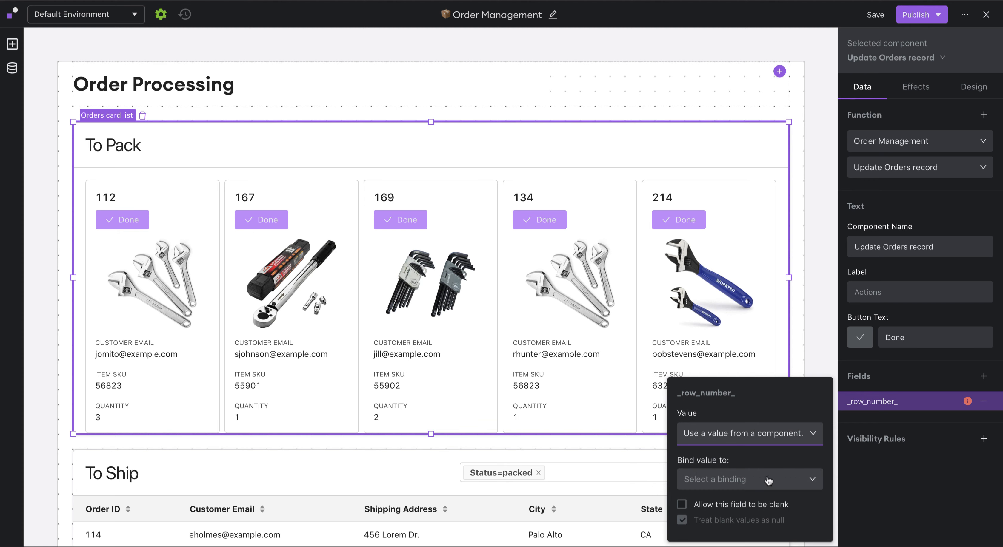
click(765, 480)
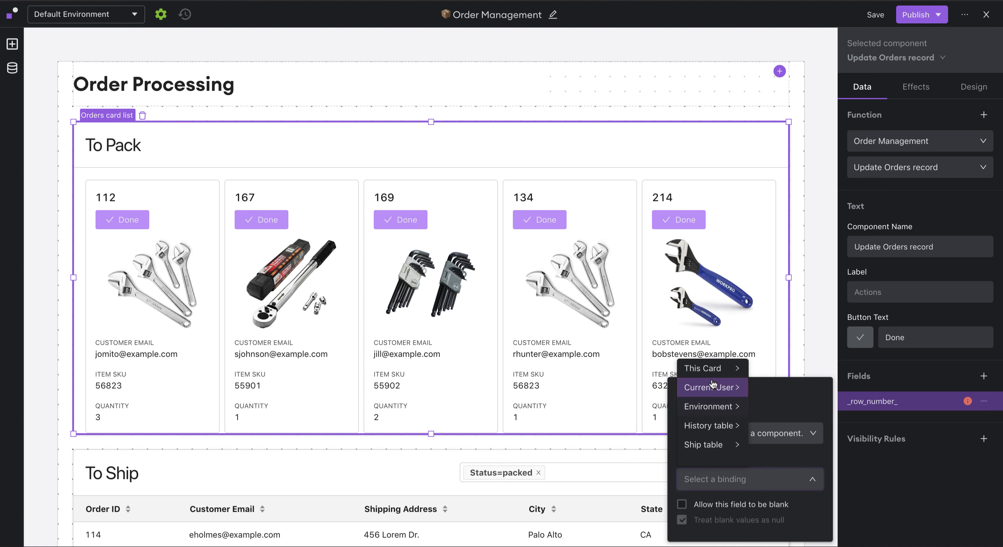
mouse_move(706, 376)
mouse_move(760, 374)
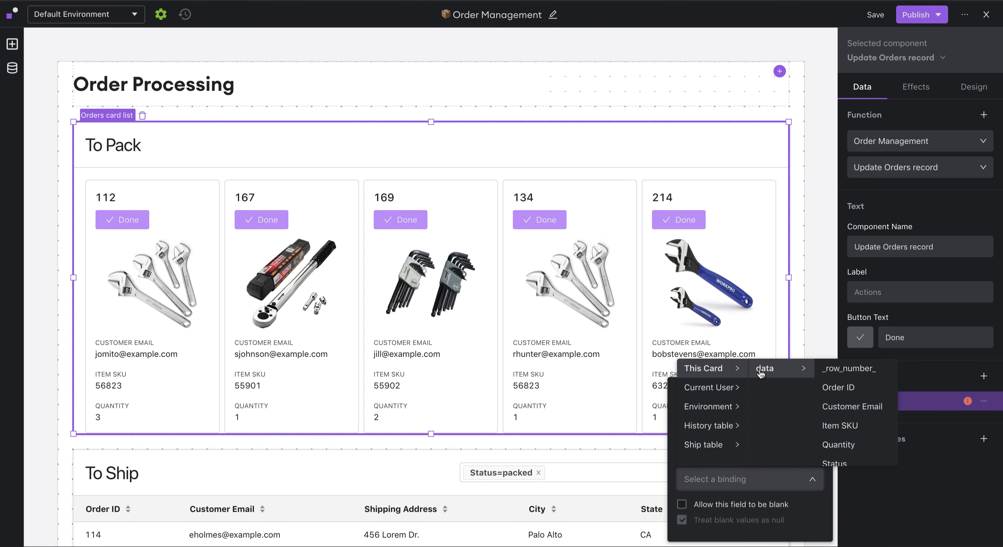
click(858, 373)
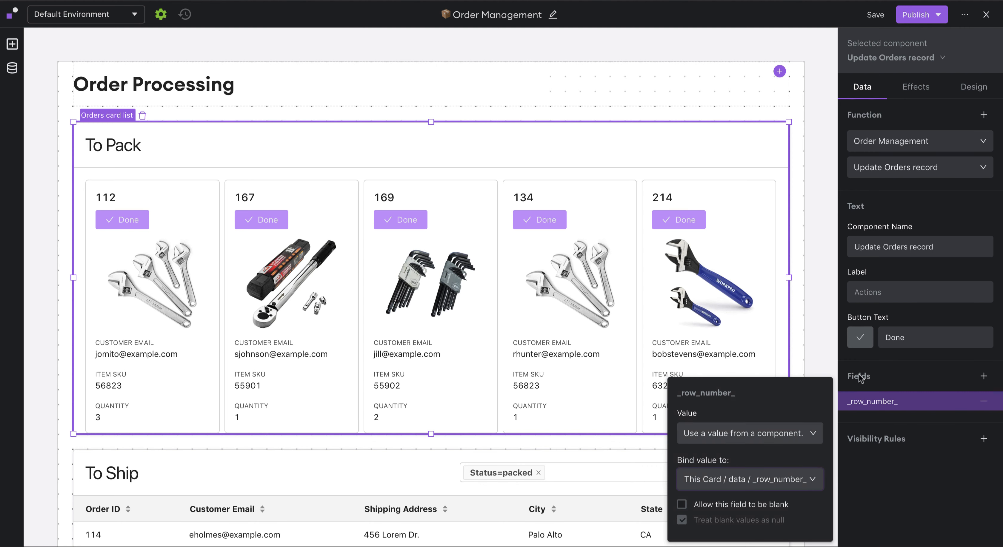
click(907, 379)
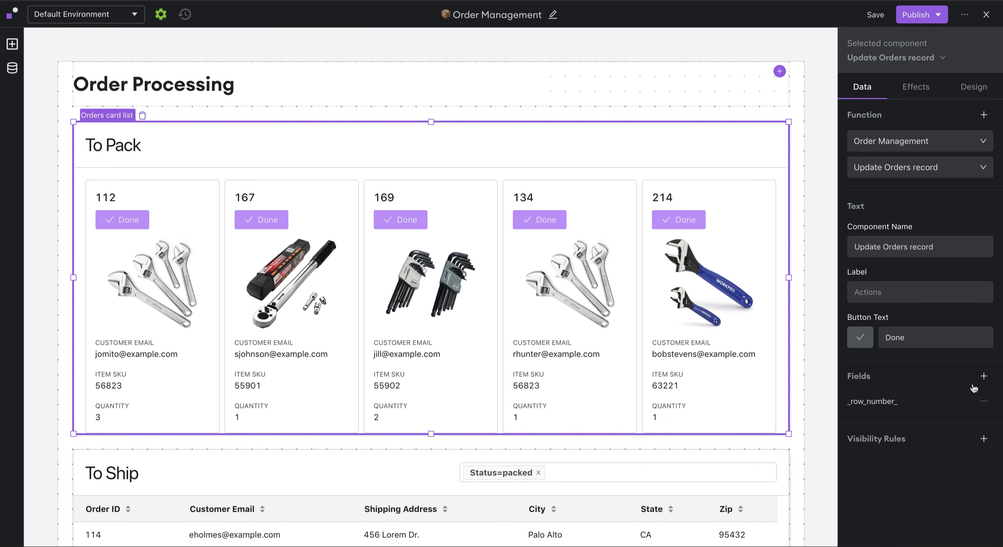
Add the Status field to the Done button and give it the custom default value "packed".
click(984, 376)
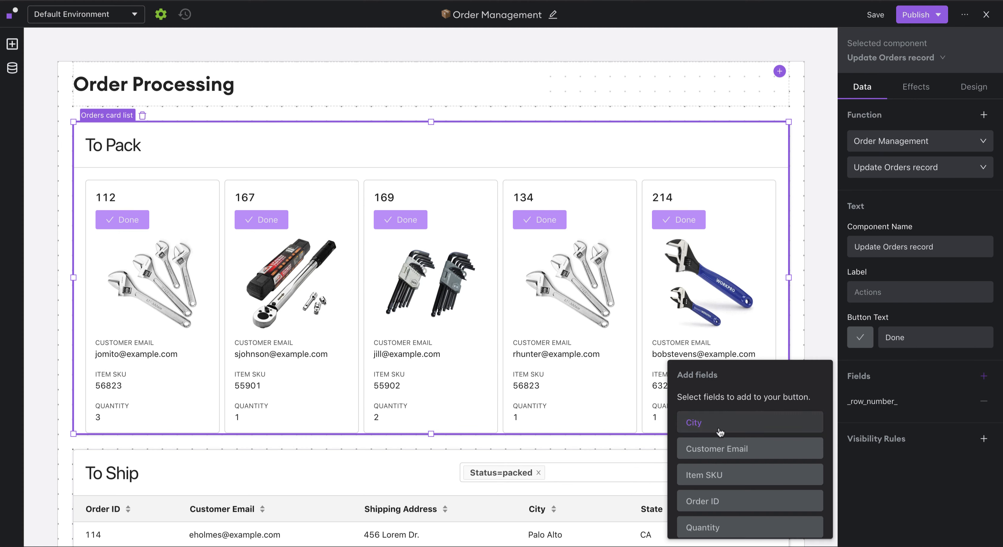
scroll(720, 433, down, 3)
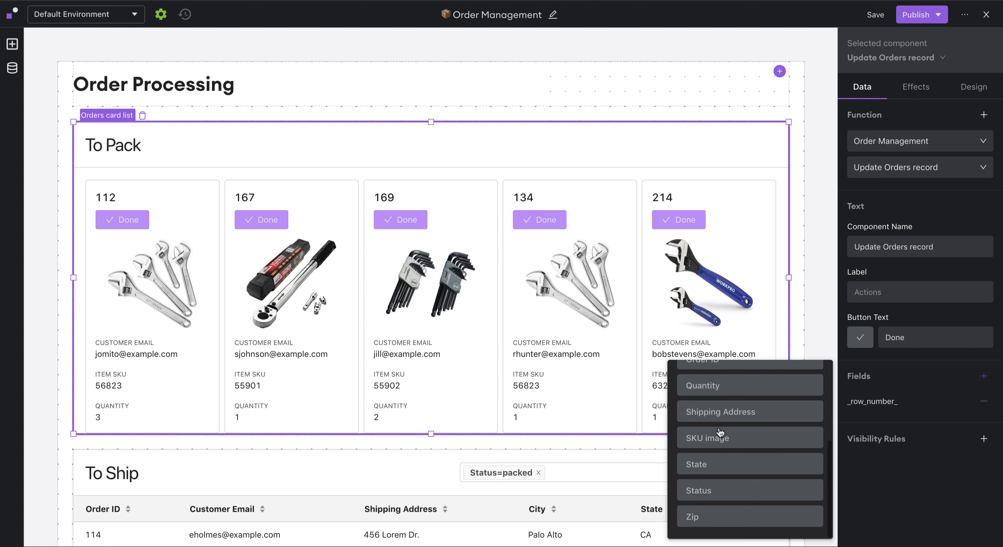
click(726, 493)
click(880, 423)
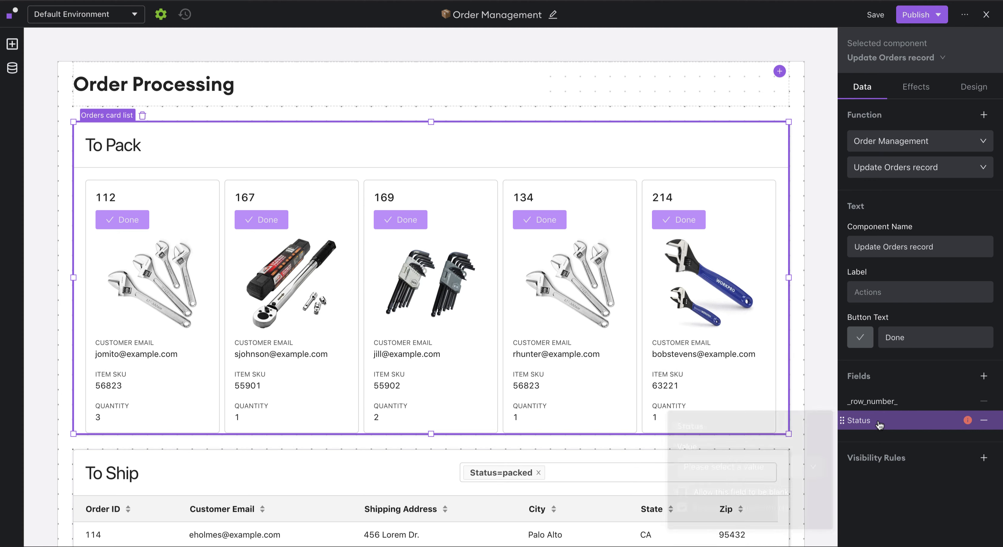
click(769, 471)
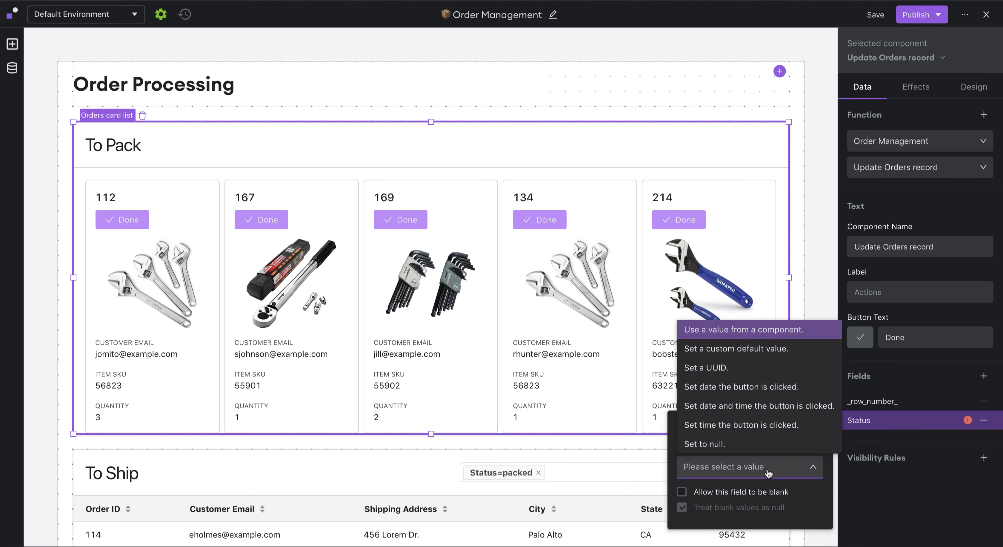
click(774, 358)
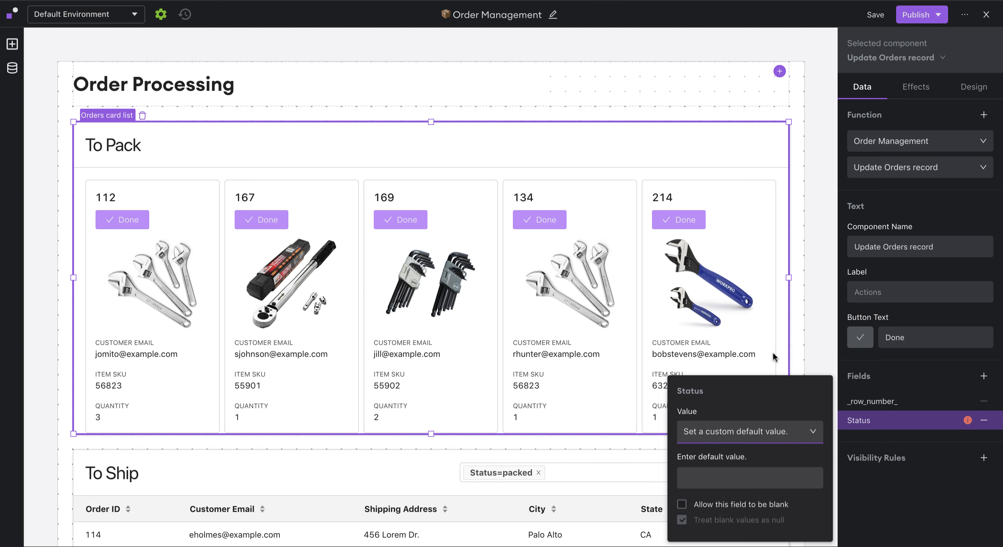
click(742, 481)
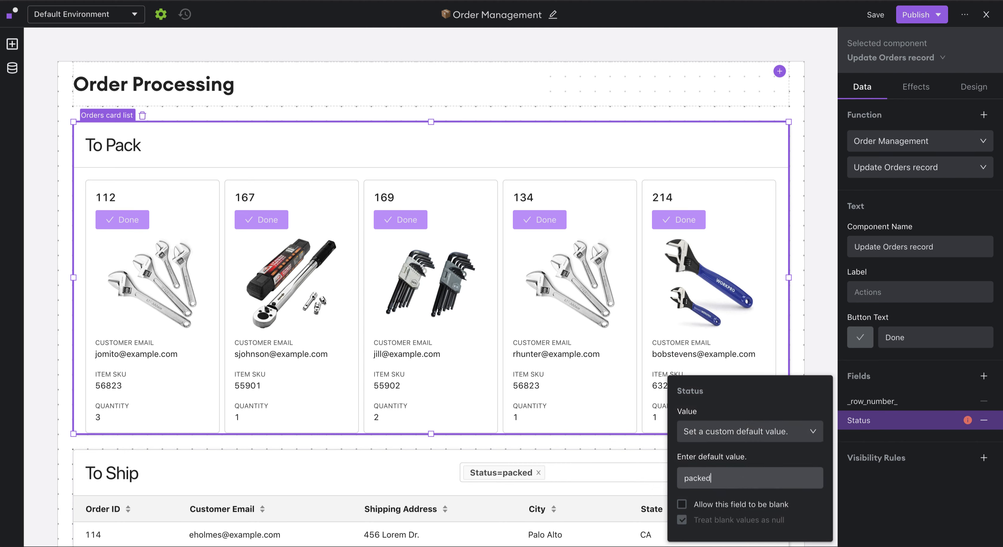
click(888, 447)
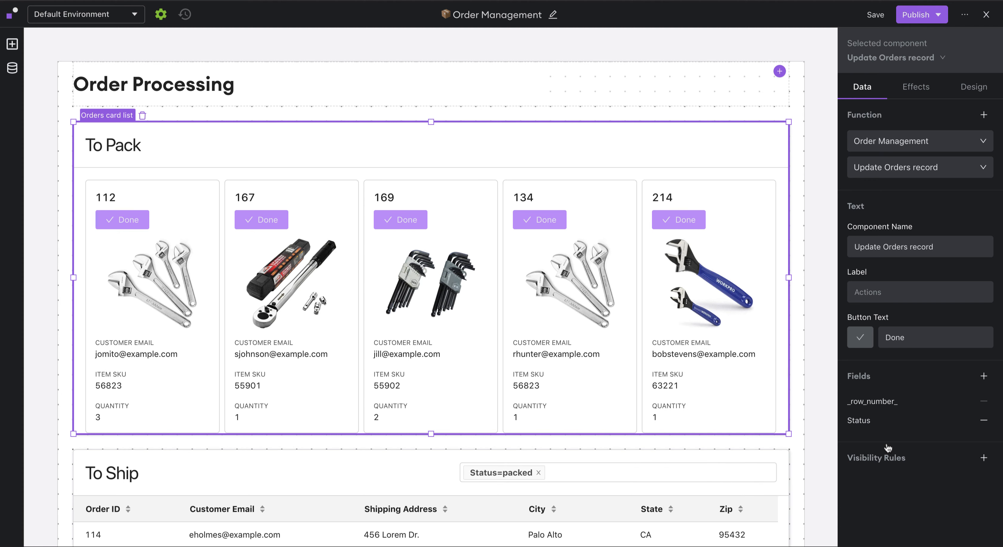
Add an on-submit action to the Done button that refreshes the Ship table component.
click(915, 97)
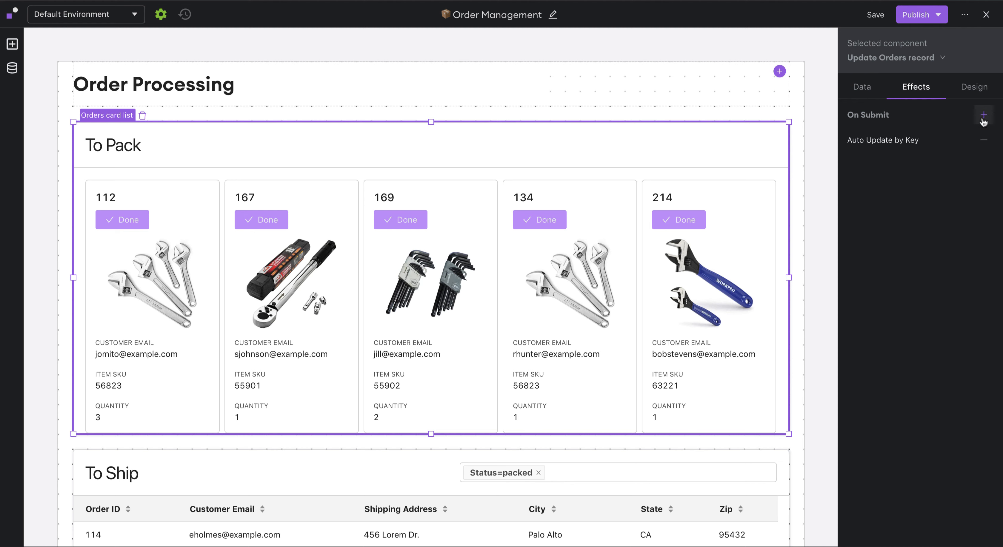
click(983, 115)
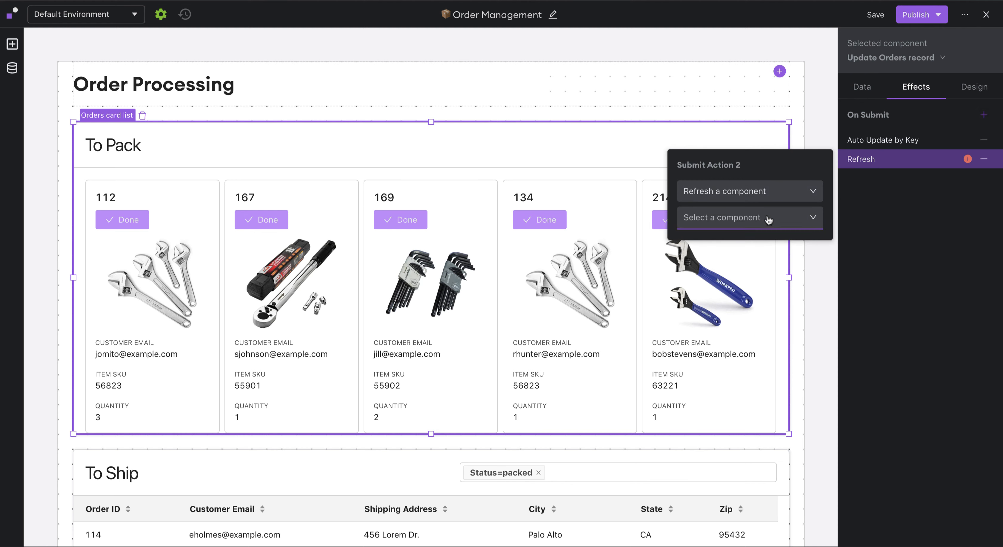
click(758, 226)
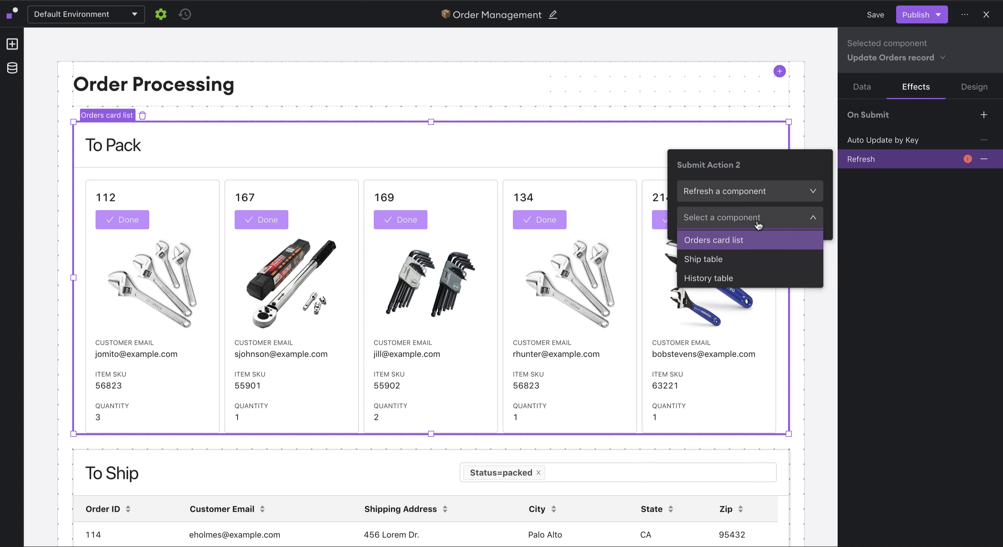
click(710, 264)
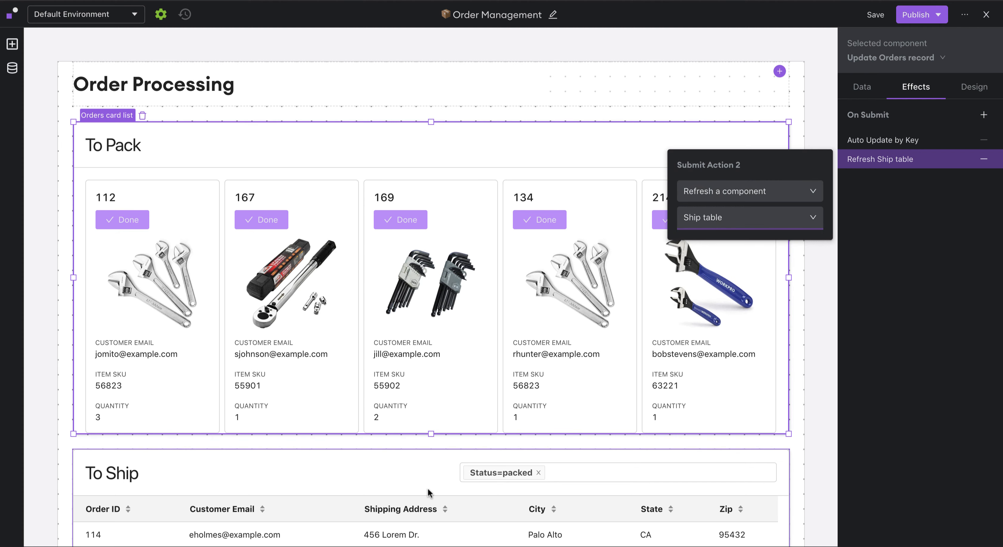
click(919, 260)
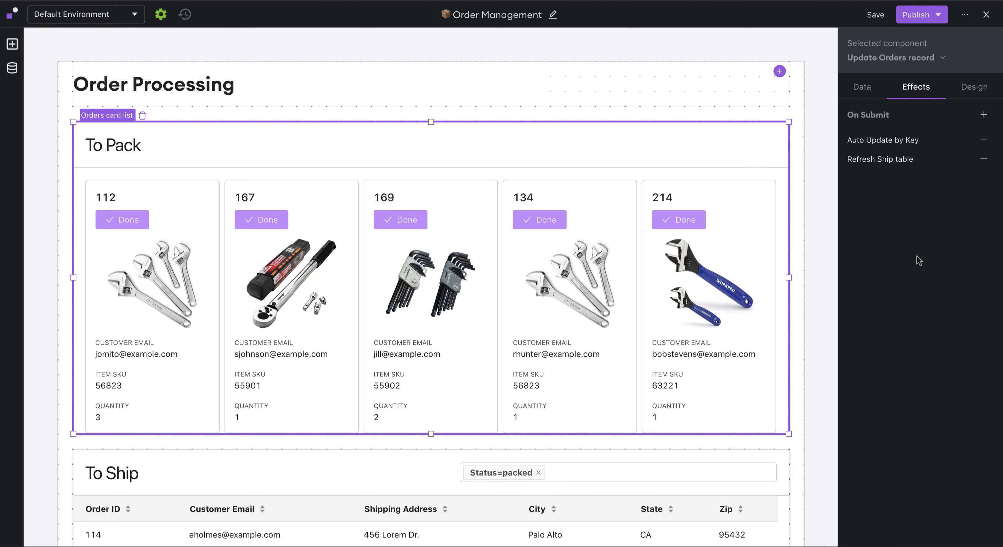
Reorder the Orders card list fields so the Update Orders record button sits below the Image.
click(901, 62)
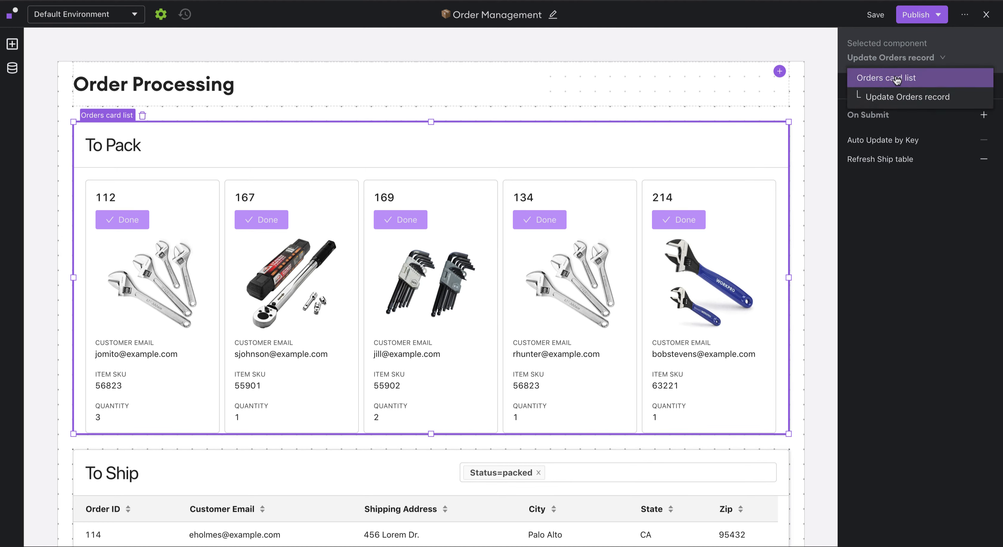
click(900, 77)
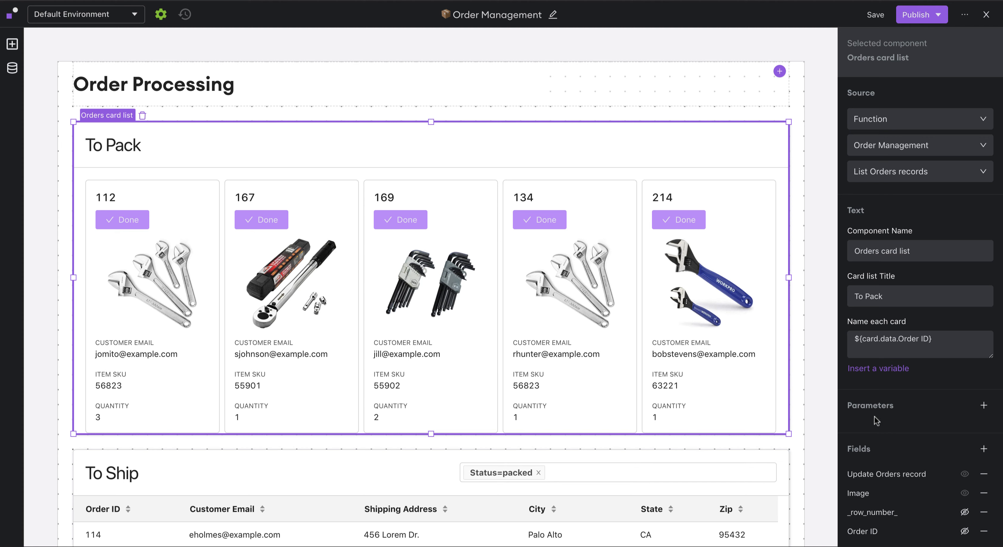
drag(844, 474, 850, 416)
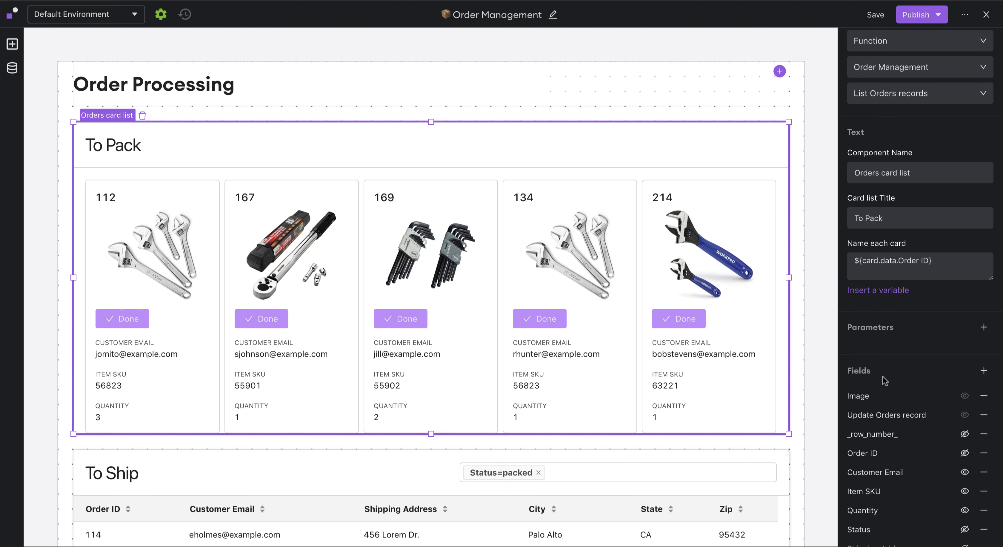
Add a Flex Box component as a new column of the To Ship table.
scroll(718, 405, down, 5)
click(644, 372)
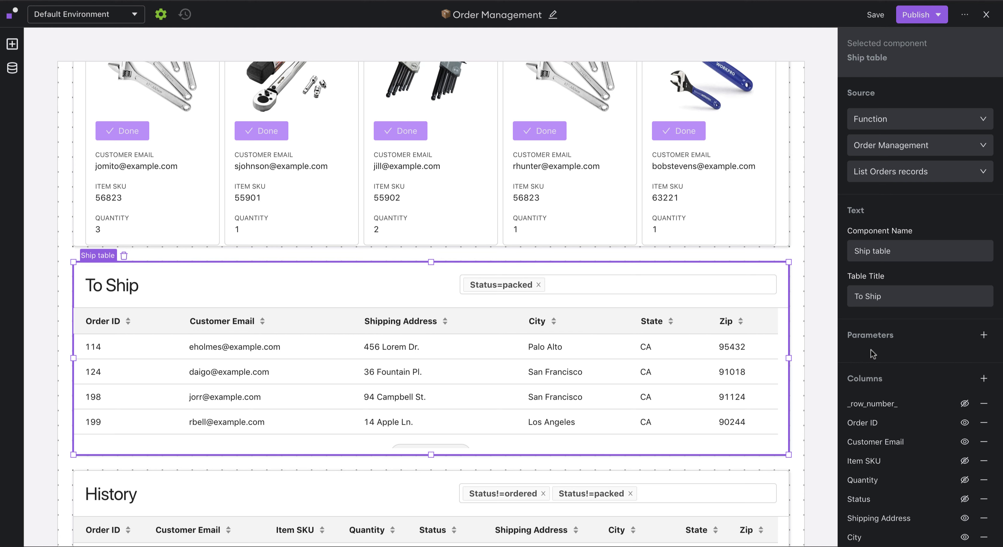
click(984, 379)
click(782, 378)
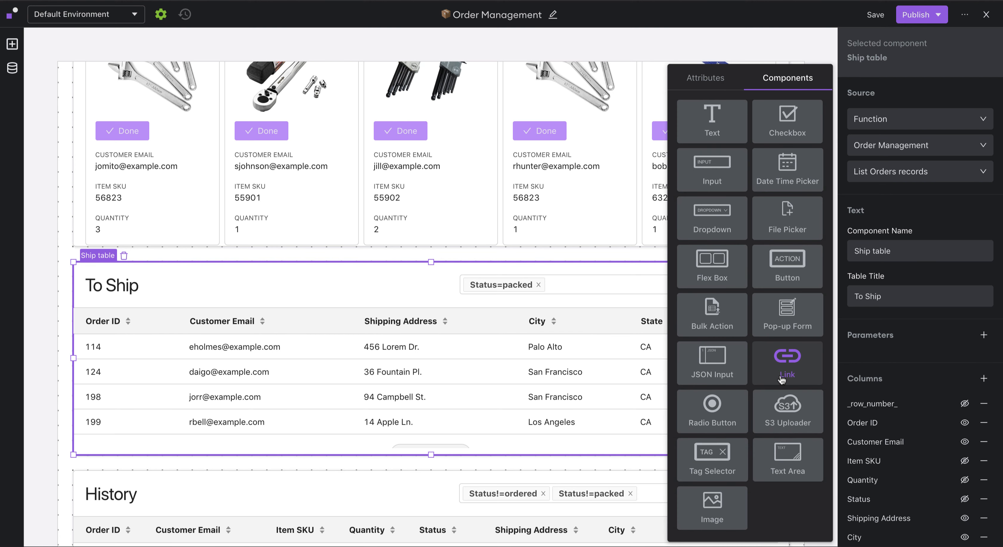
click(719, 279)
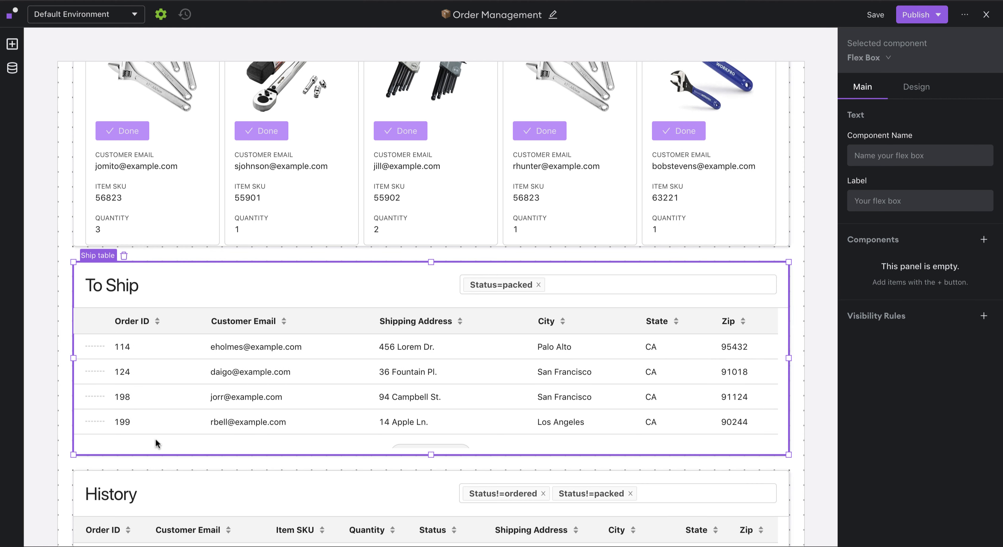
Add a Button inside the To Ship table's flex box and connect it to Order Management's Update Orders record function.
click(984, 240)
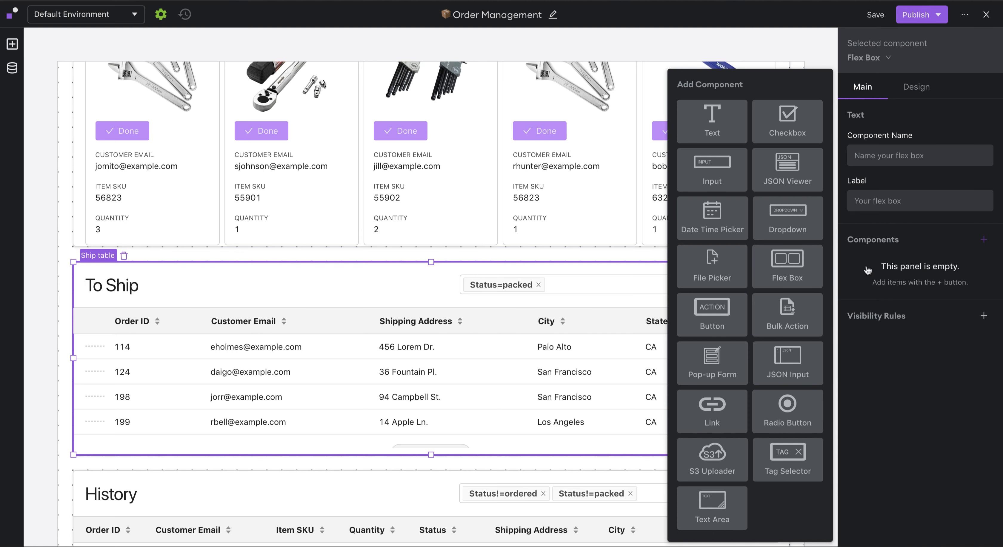
click(722, 319)
click(930, 150)
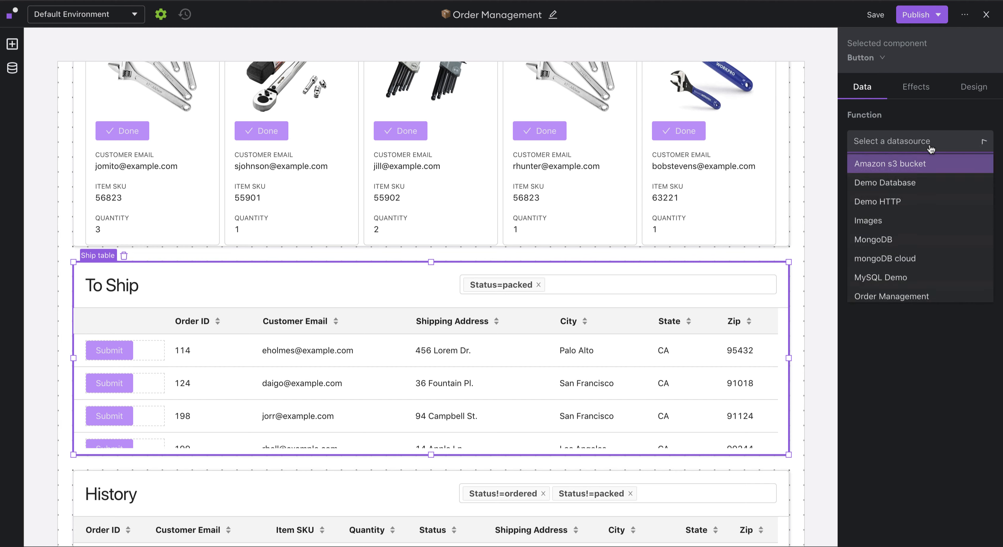
click(915, 297)
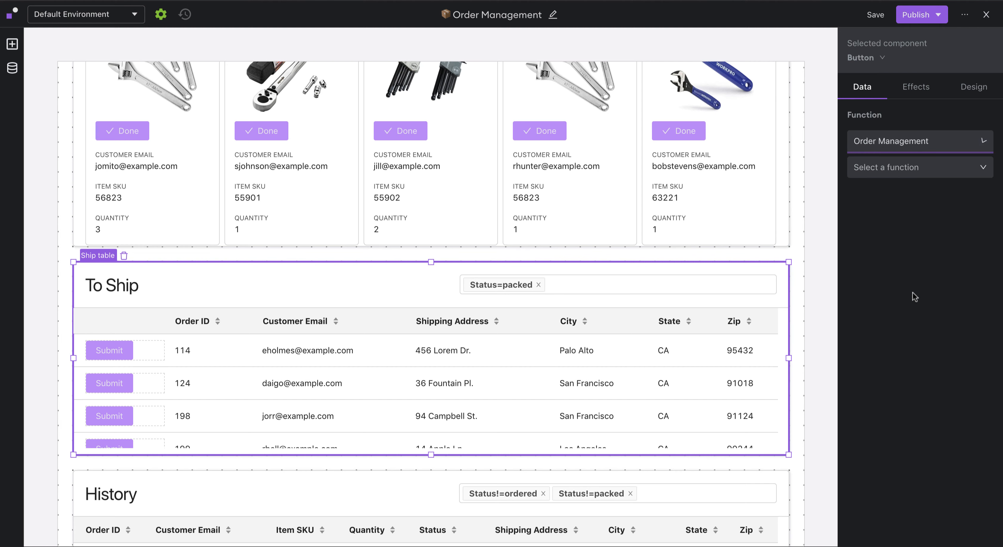
click(907, 168)
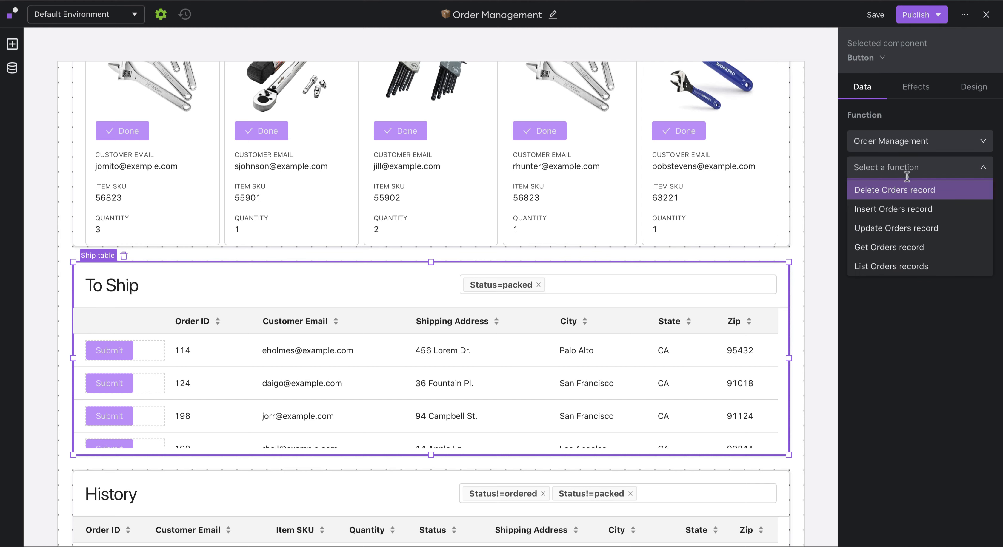
click(910, 233)
Name the new table button component "Complete button" and set its button text to "Complete".
triple_click(896, 247)
text(Complete button)
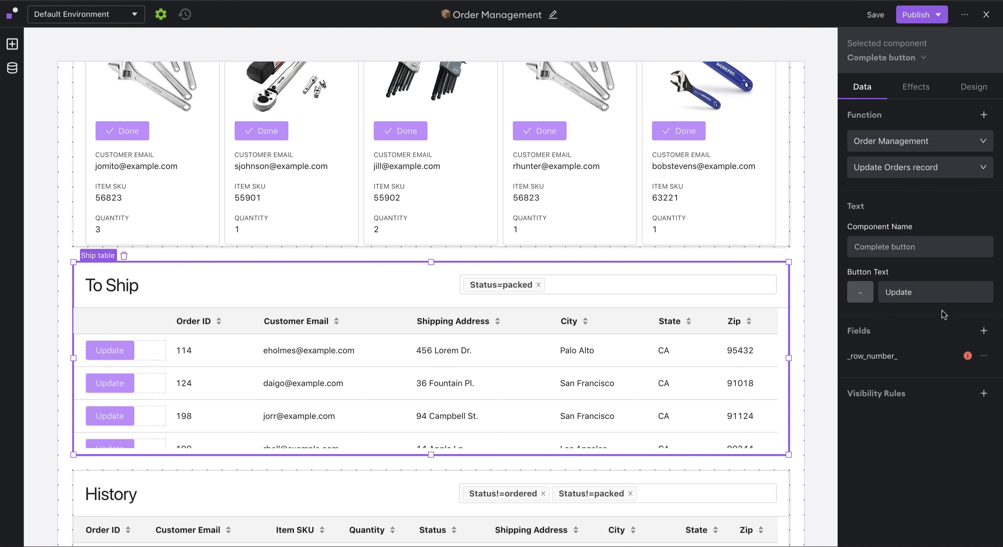
triple_click(929, 293)
text(Comple)
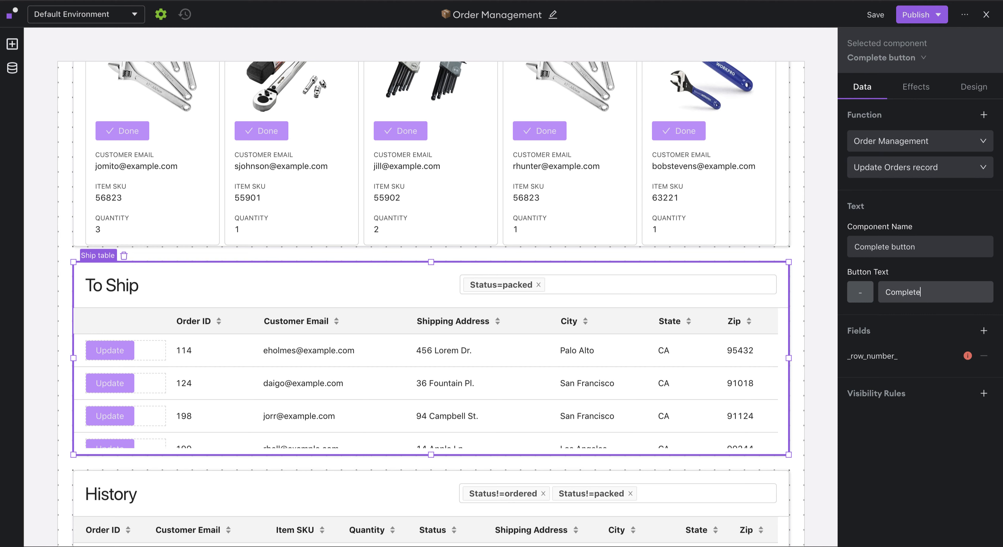
Bind the Complete button's _row_number_ field to the component value This Row / data / _row_number_.
click(906, 361)
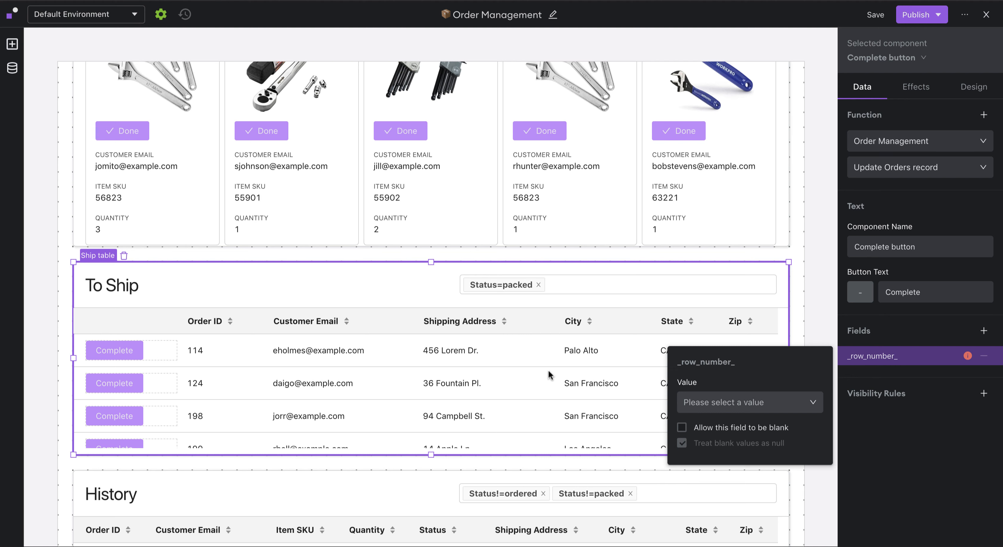
click(782, 405)
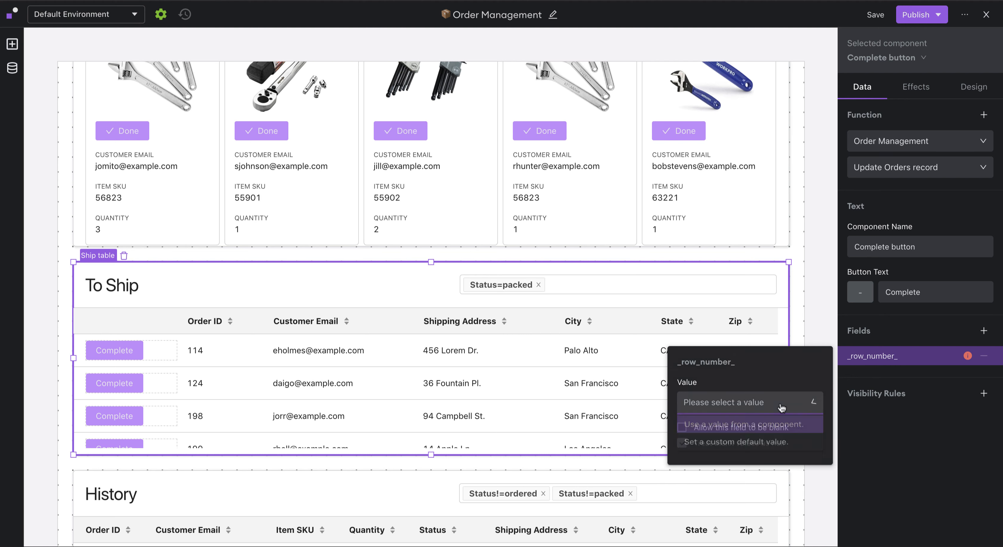
click(755, 428)
click(736, 448)
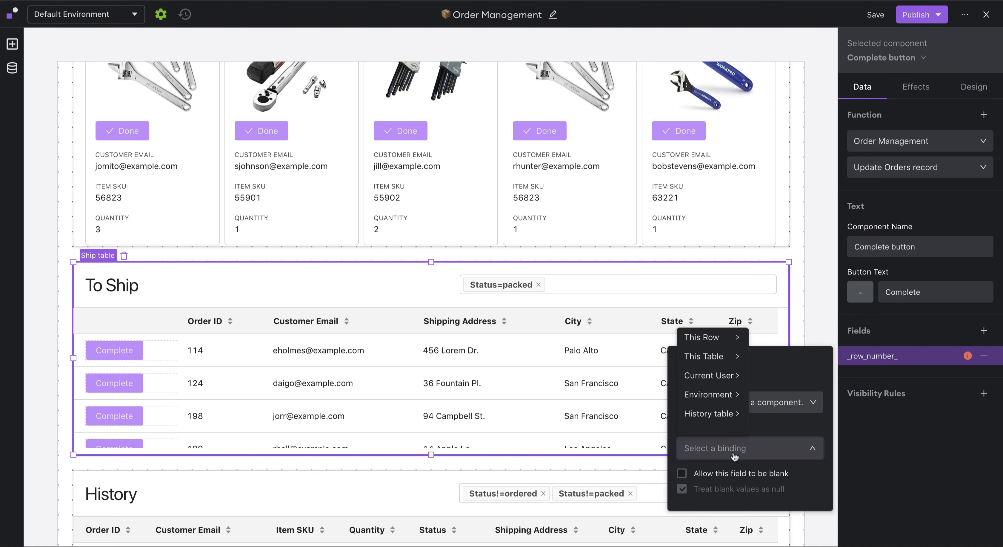
mouse_move(713, 346)
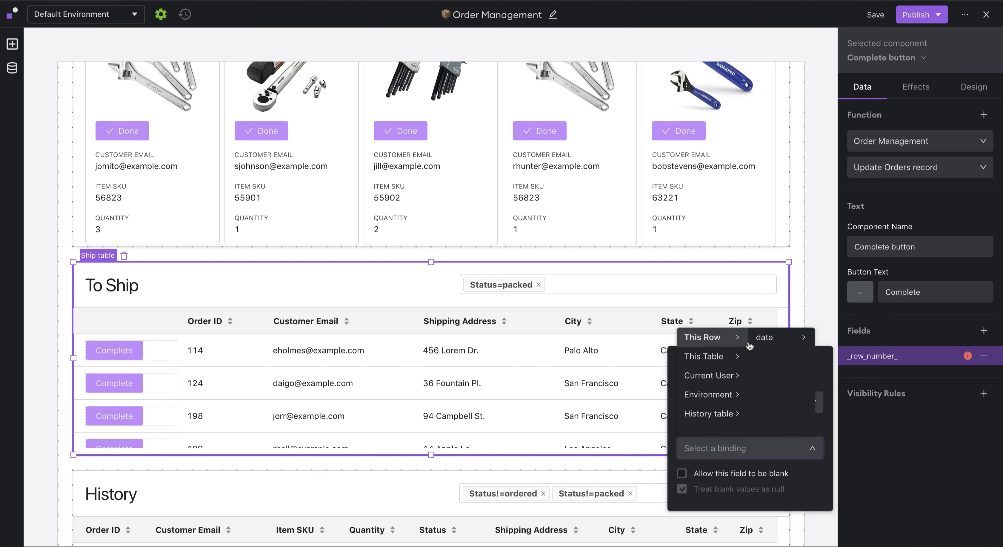
mouse_move(778, 343)
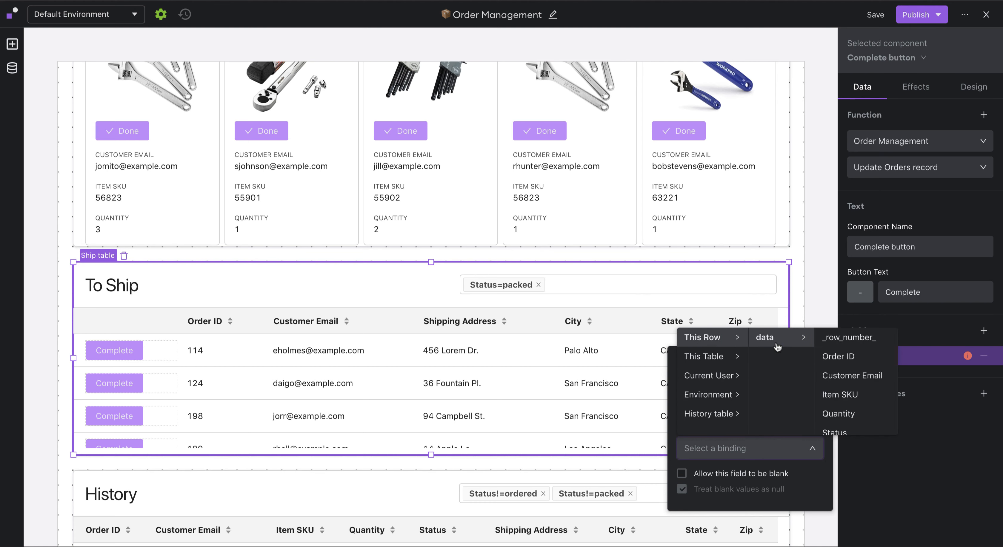
click(841, 345)
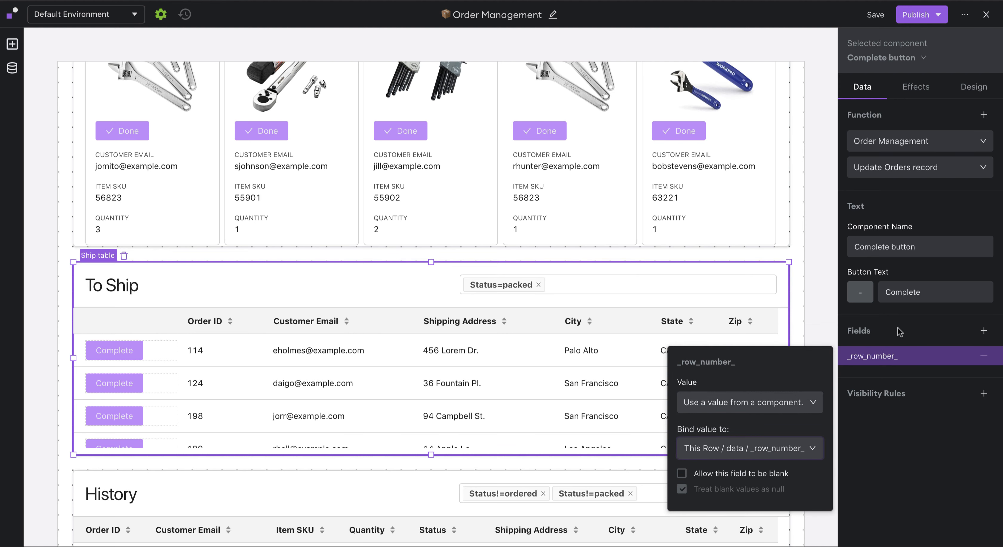
Add a Status field to the Complete button and set its custom default value to "shipped".
click(984, 331)
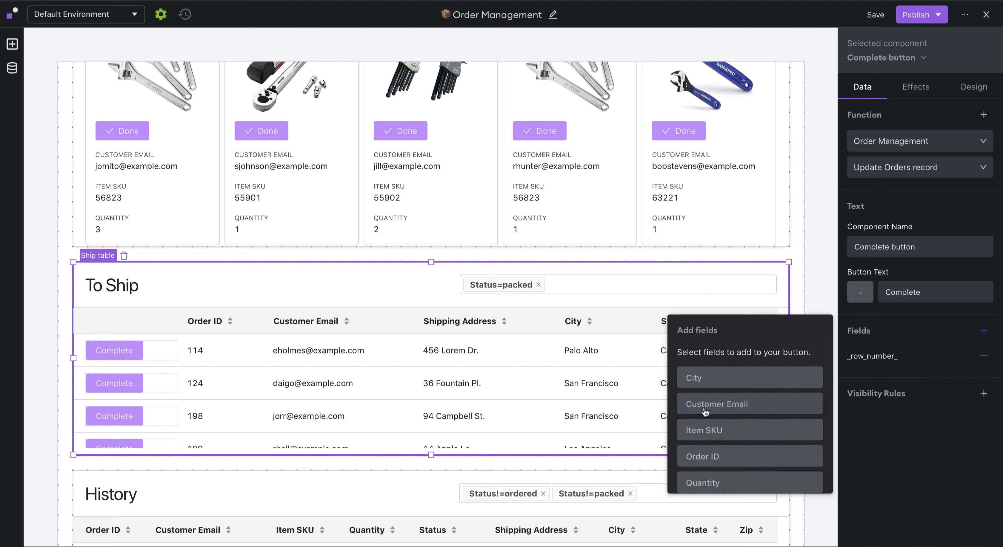
scroll(705, 412, down, 3)
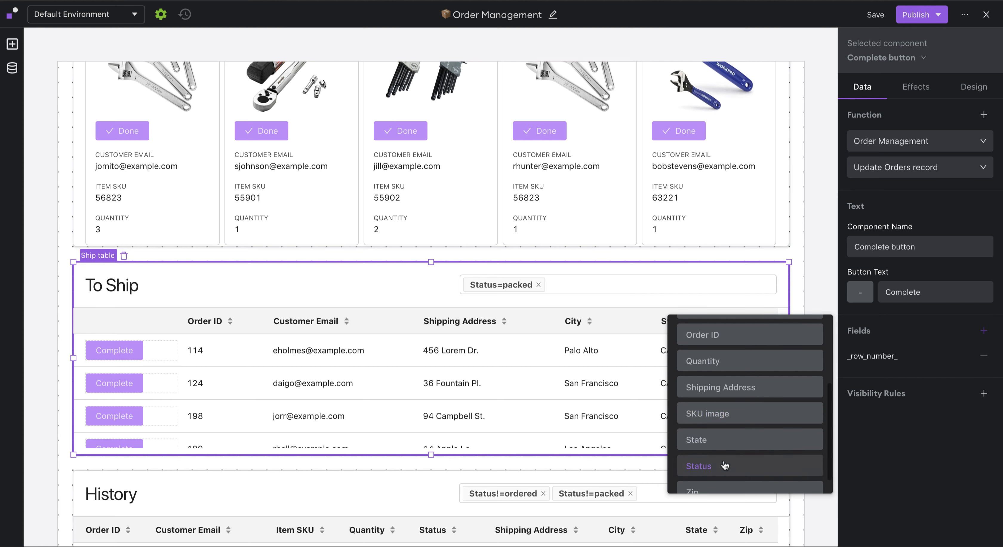
click(724, 466)
click(898, 379)
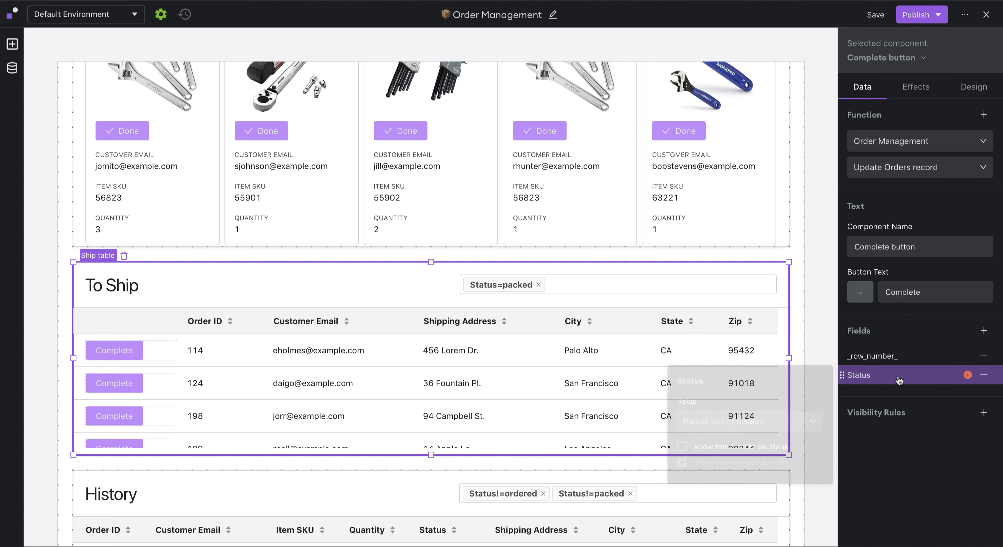
click(763, 422)
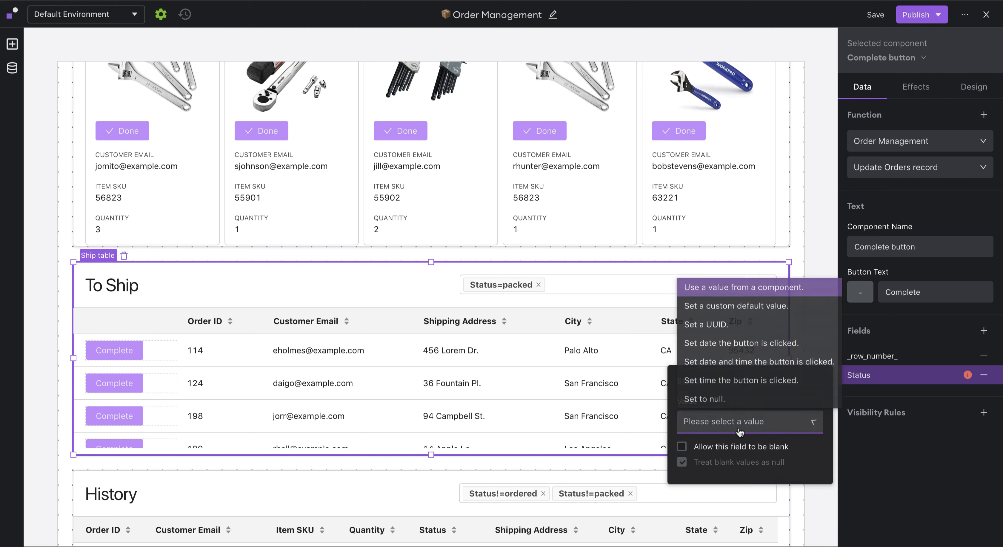
click(754, 310)
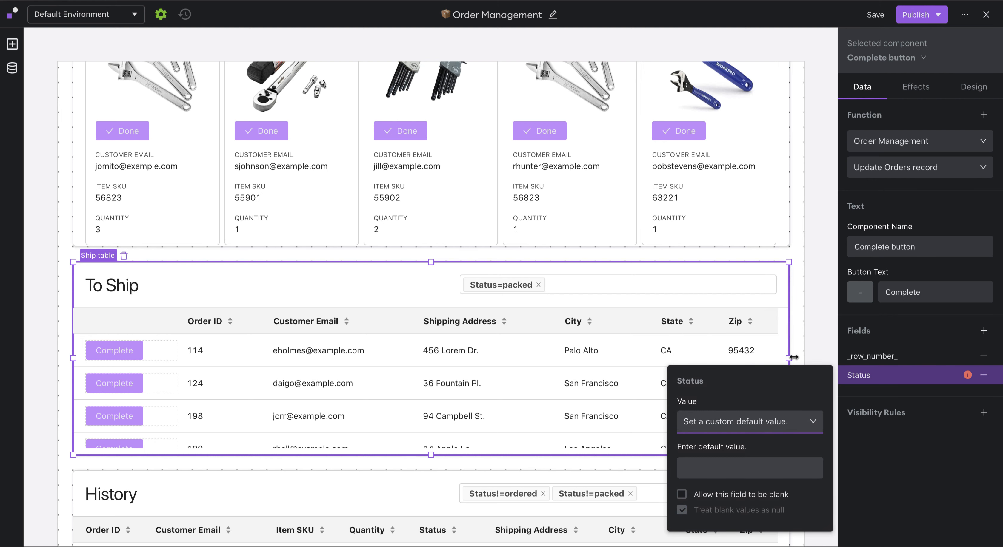
click(738, 471)
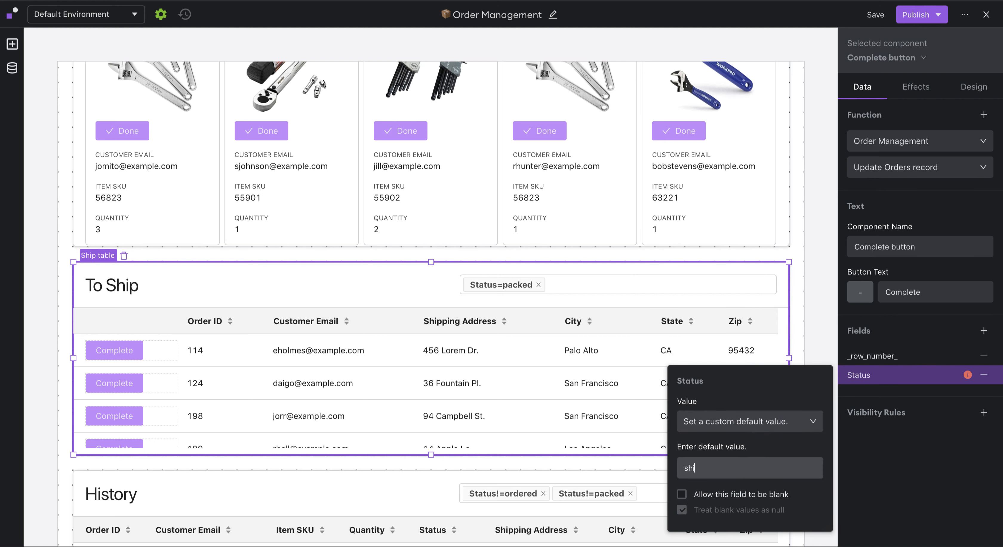
text(shipped)
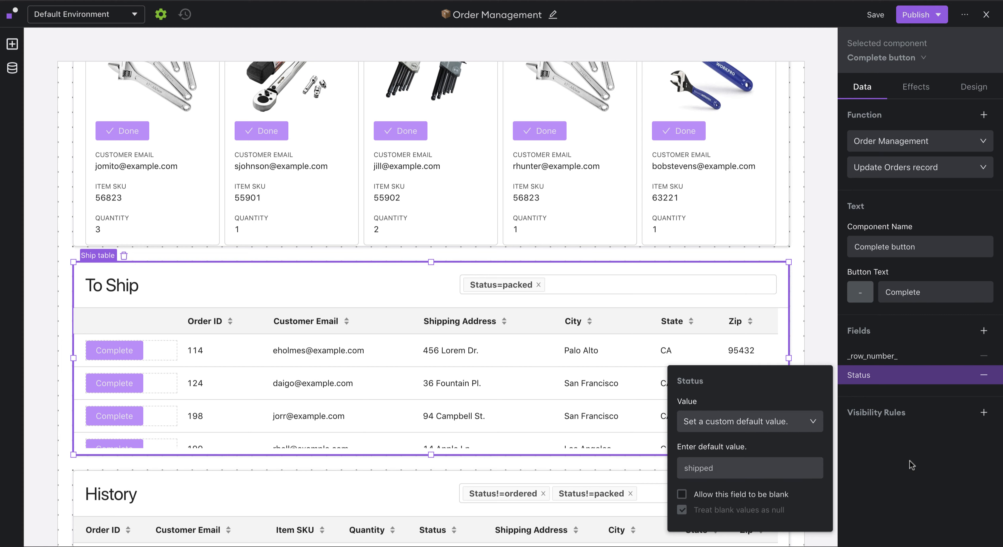
click(910, 465)
Add an on-submit effect to the Complete button that refreshes the History table component.
click(915, 92)
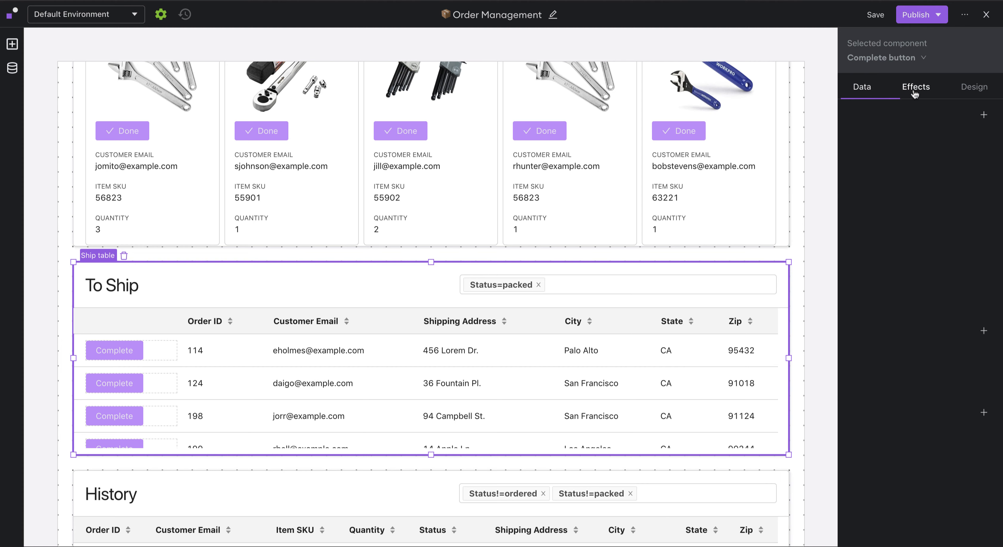
click(982, 116)
click(761, 196)
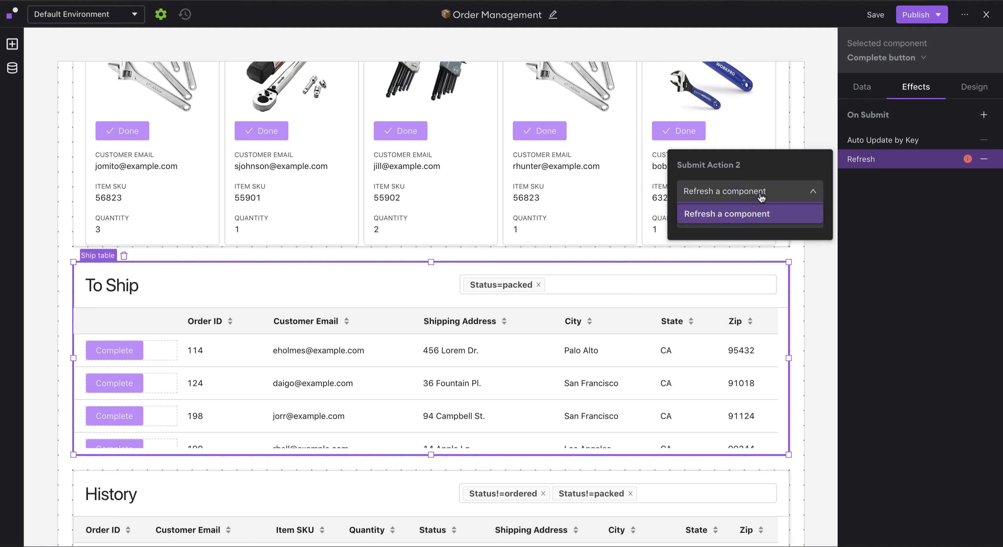
click(767, 173)
click(766, 227)
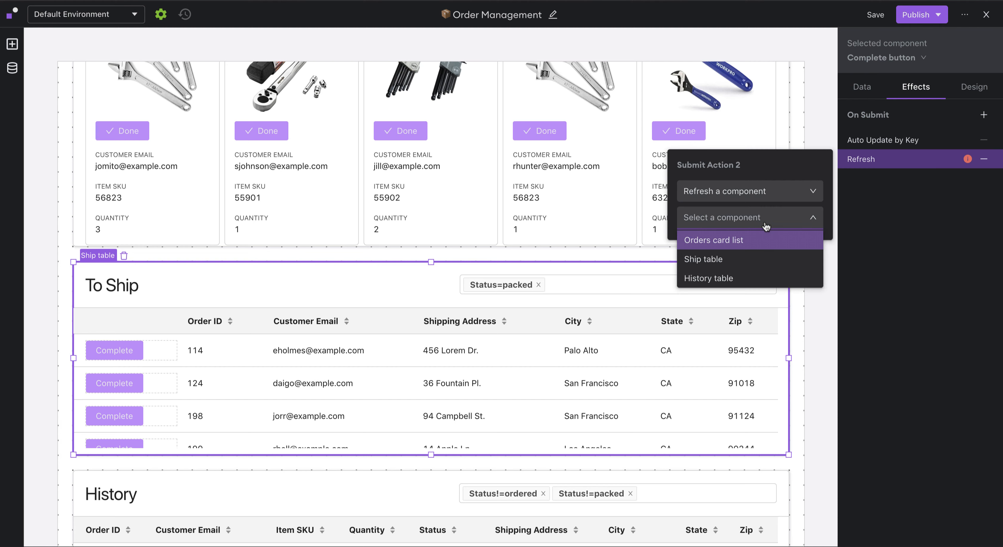
click(763, 280)
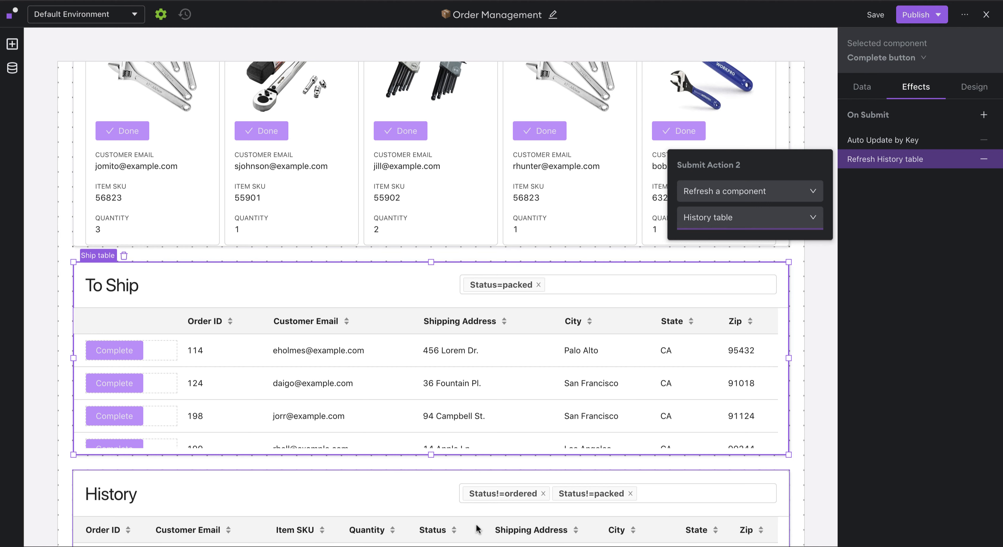
click(915, 323)
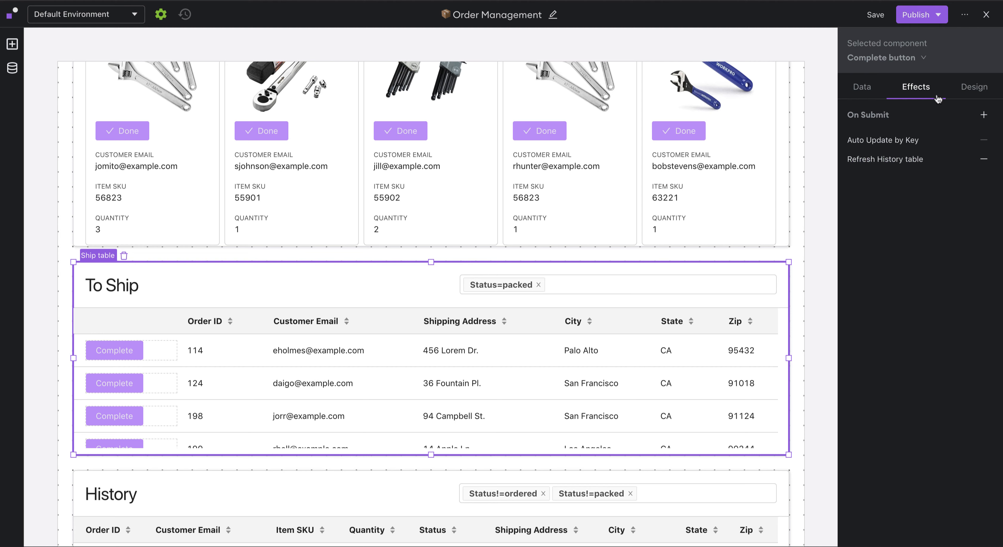
Add a second Button to the To Ship table's flex box and connect it to Order Management's Update Orders record function.
click(923, 60)
click(905, 99)
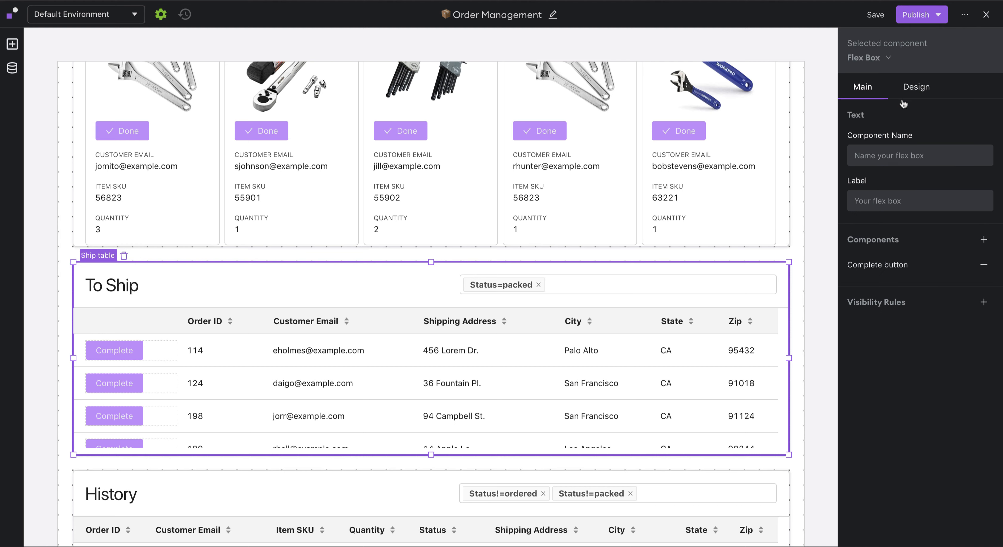
click(984, 239)
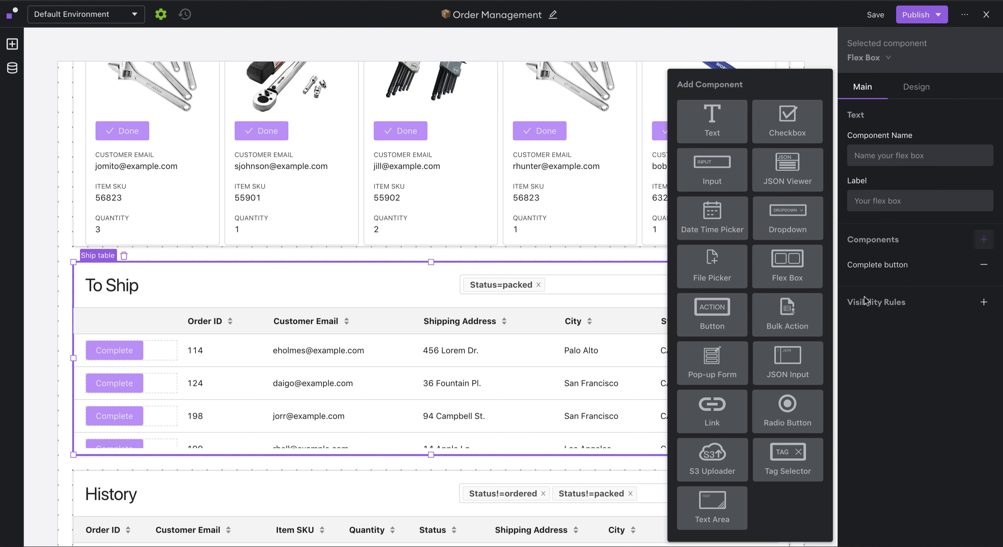
click(707, 317)
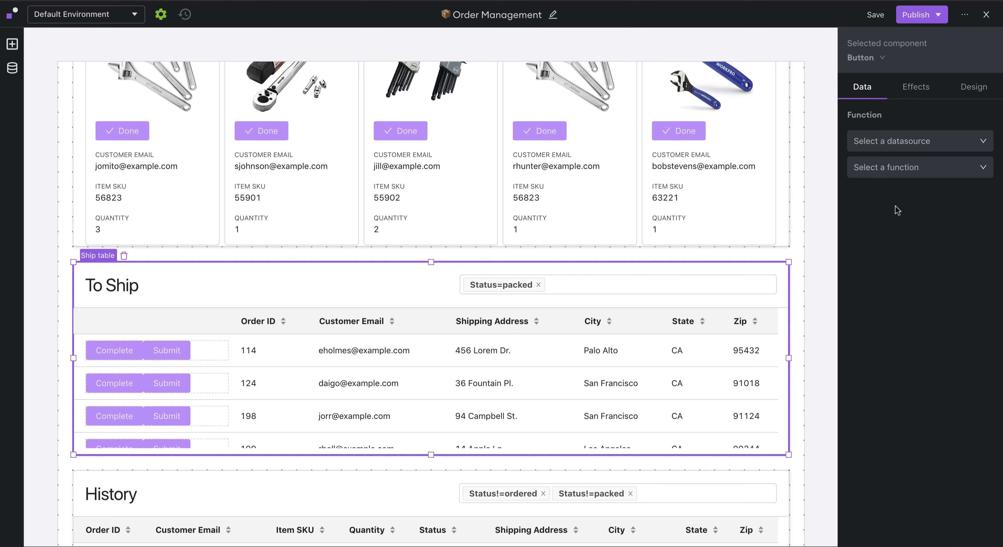
click(899, 146)
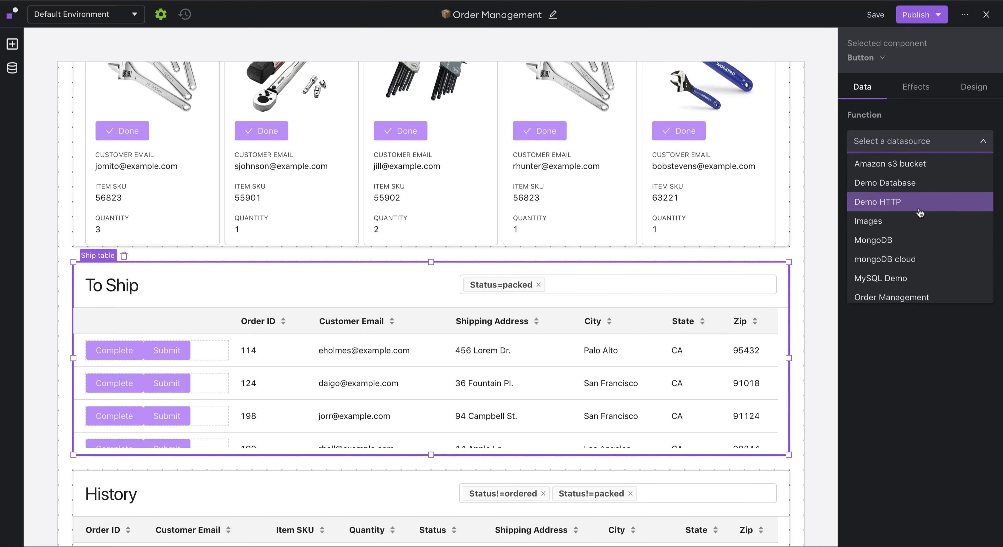
click(921, 297)
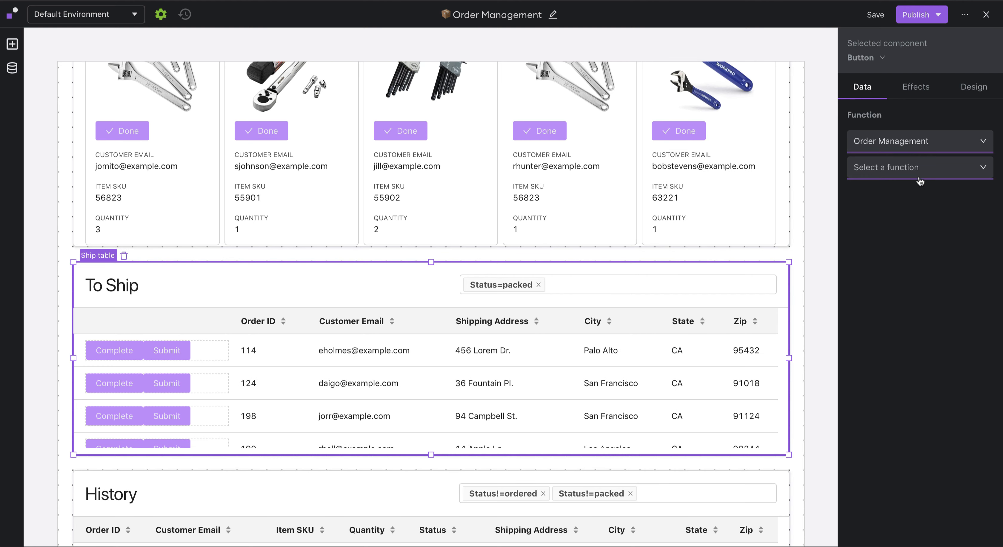
click(918, 173)
click(911, 226)
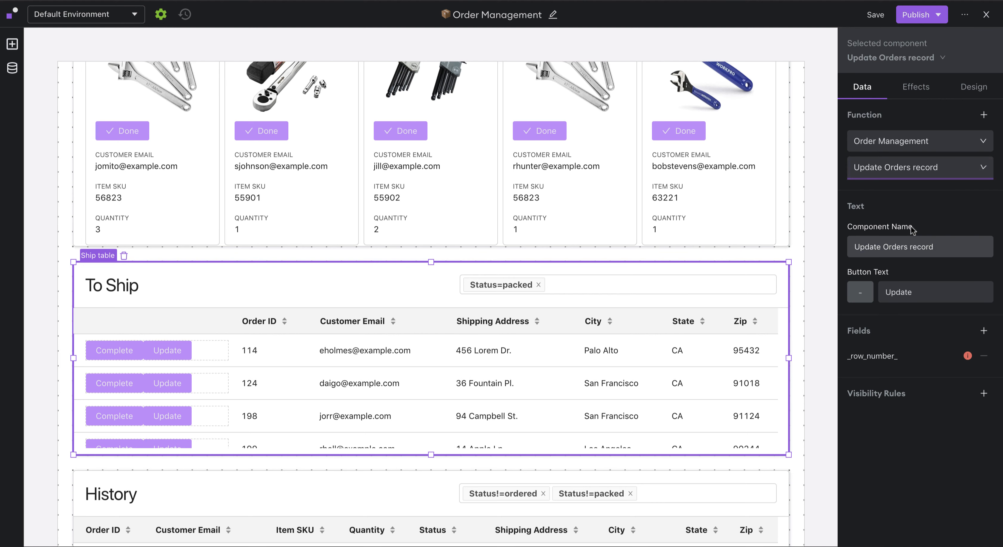
Give the new button a trash icon with no button text and name the component "Cancel button".
click(860, 293)
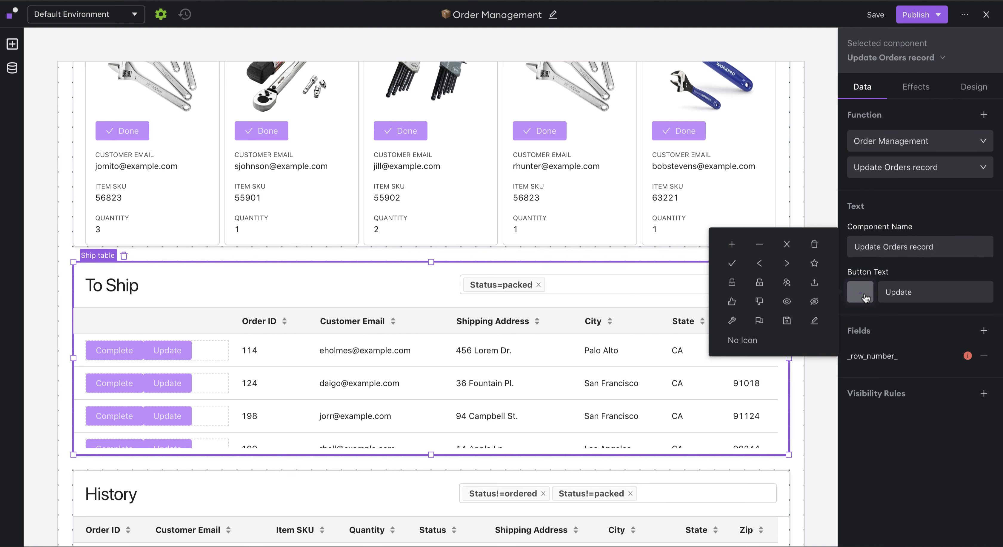
click(814, 245)
double_click(914, 291)
key(BackSpace)
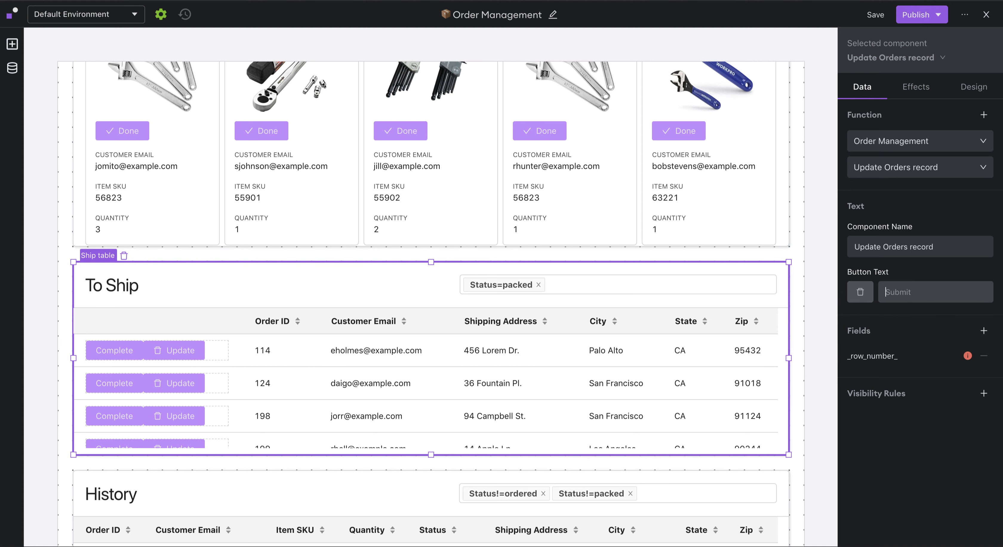
triple_click(905, 250)
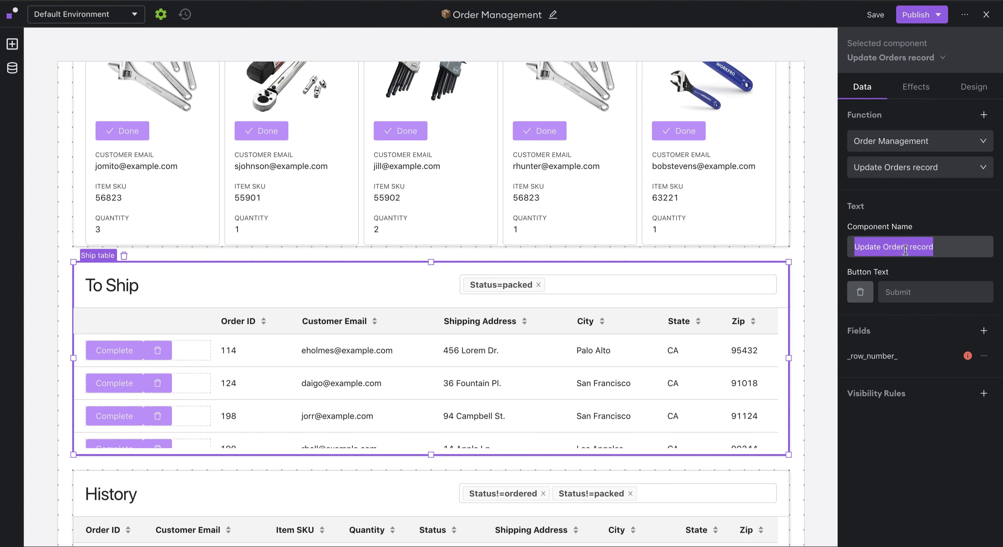
text(CAncel )
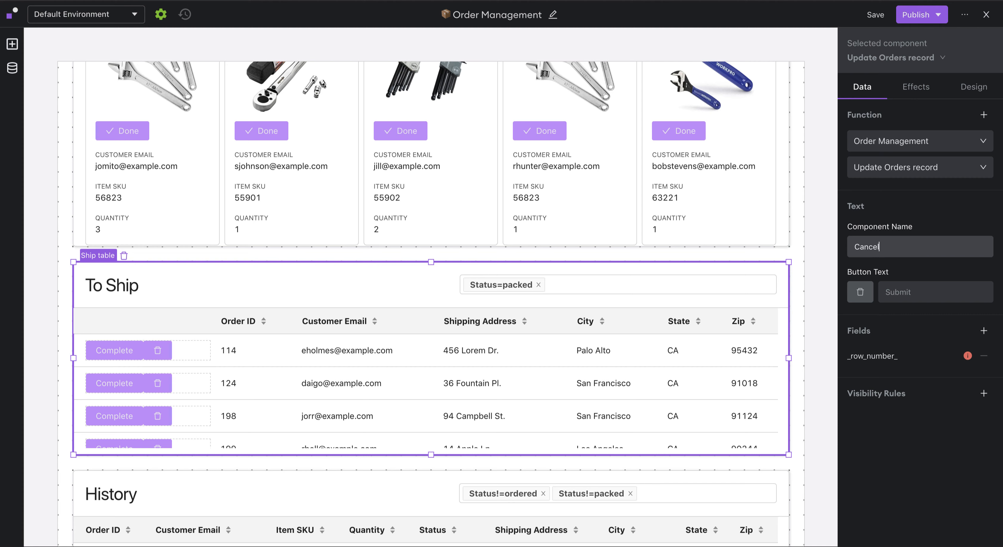
text(button)
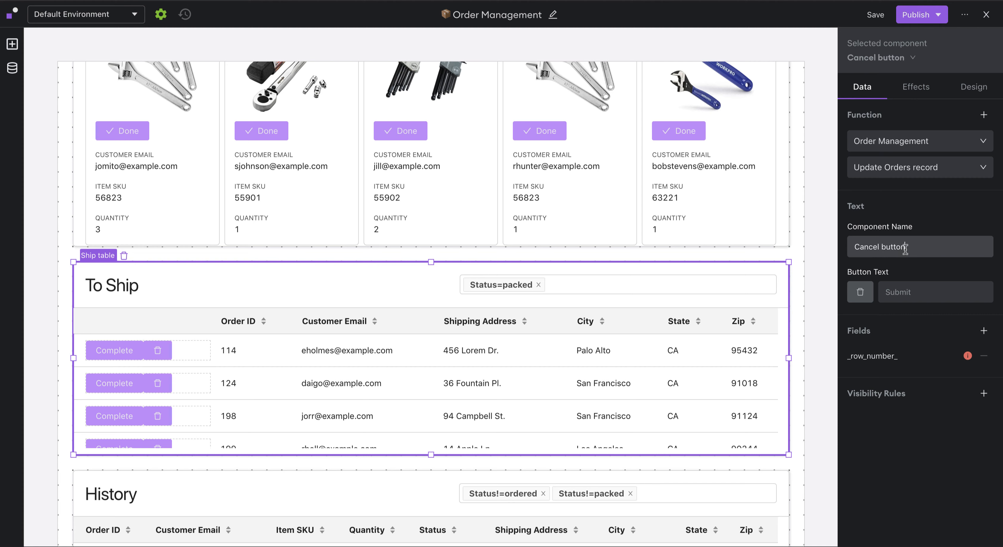
Bind the Cancel button's _row_number_ field to the component value This Row / data / _row_number_.
click(892, 356)
click(793, 405)
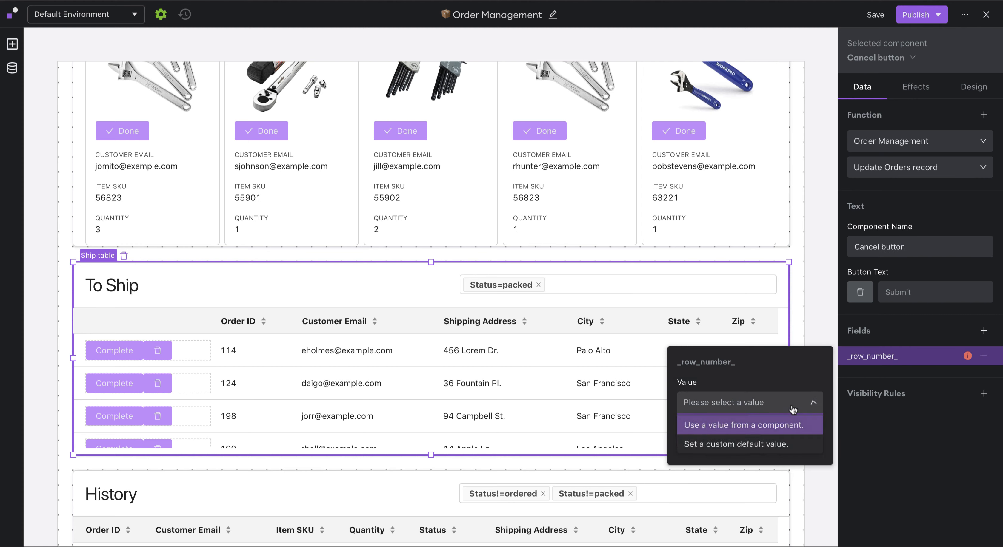
click(741, 428)
click(732, 451)
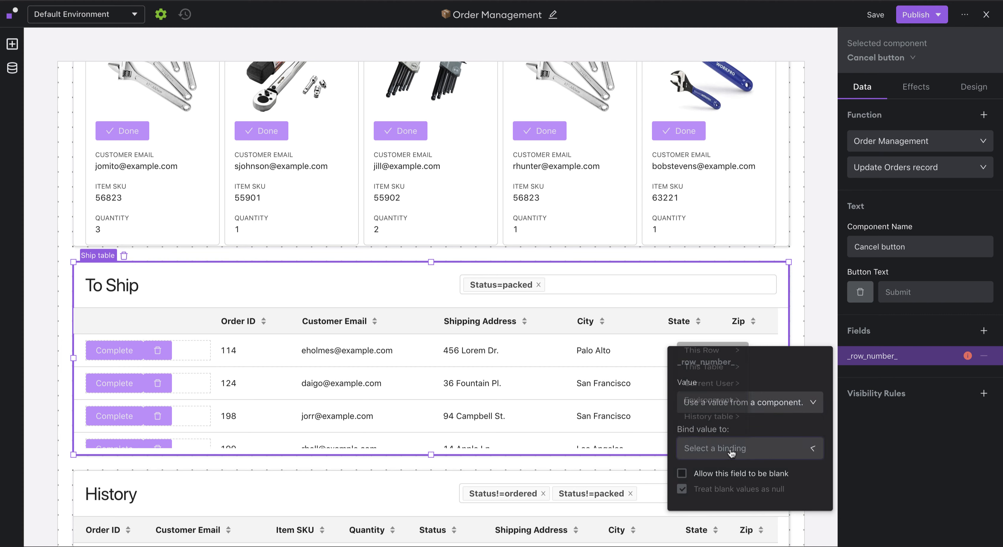
click(702, 338)
click(765, 338)
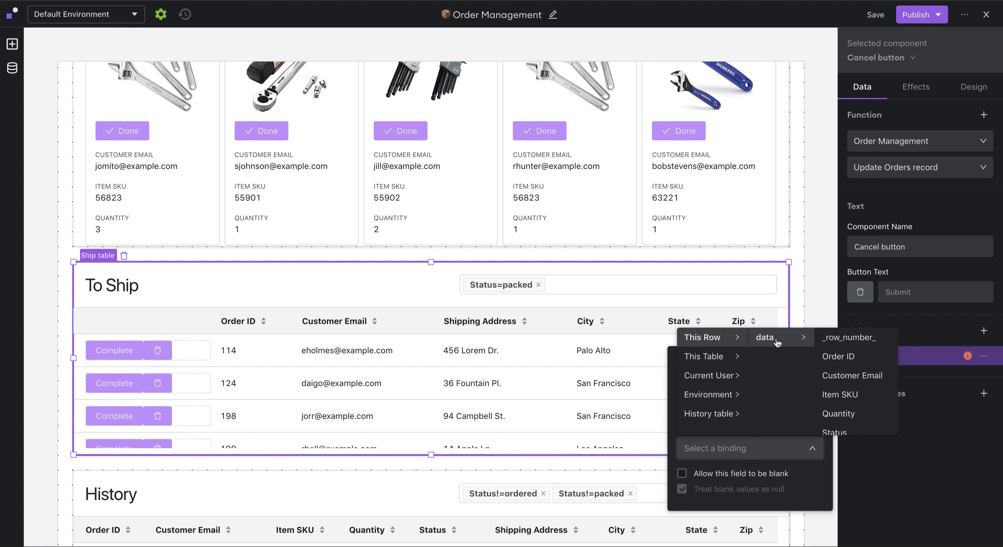
click(851, 343)
click(915, 338)
Add a Status field to the Cancel button and set its custom default value to "canceled".
click(983, 331)
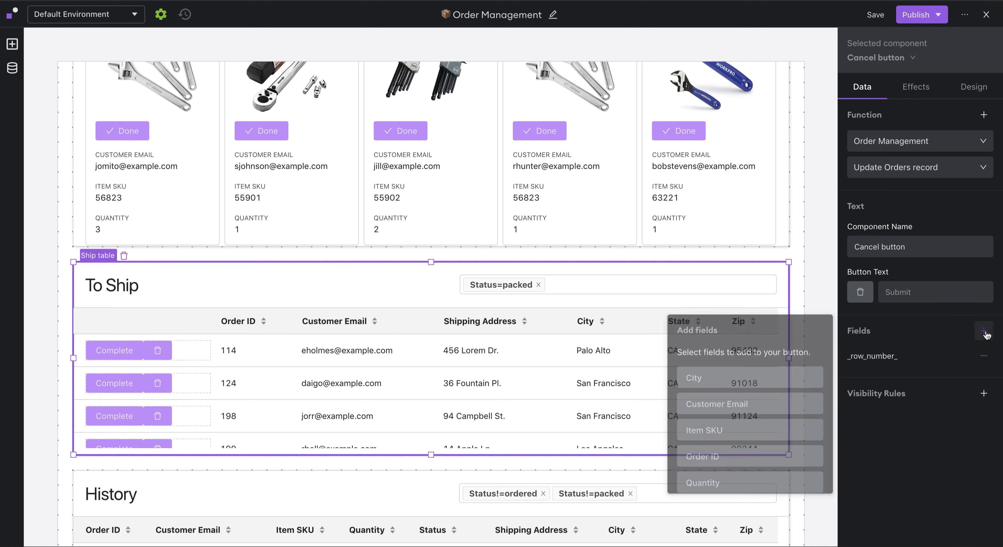
scroll(755, 443, down, 5)
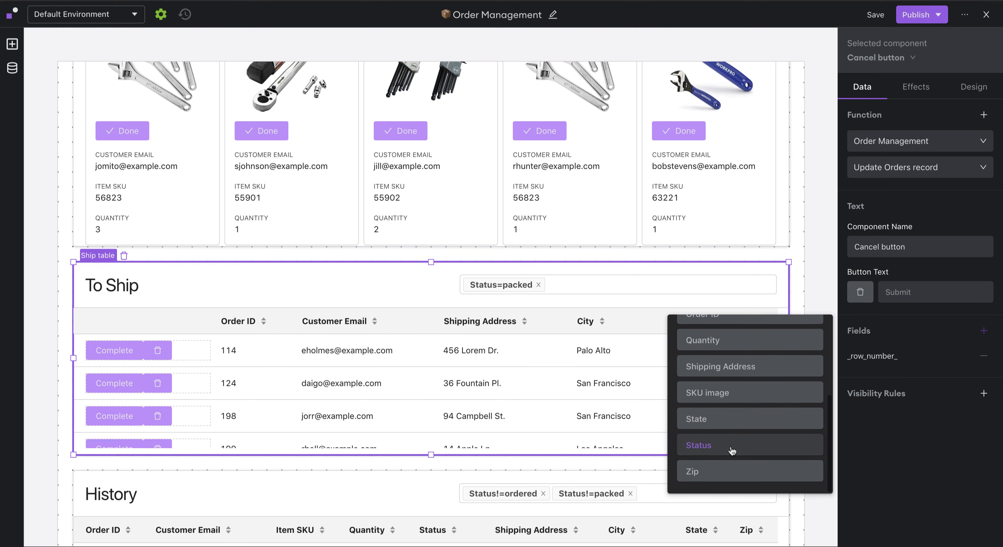
click(755, 445)
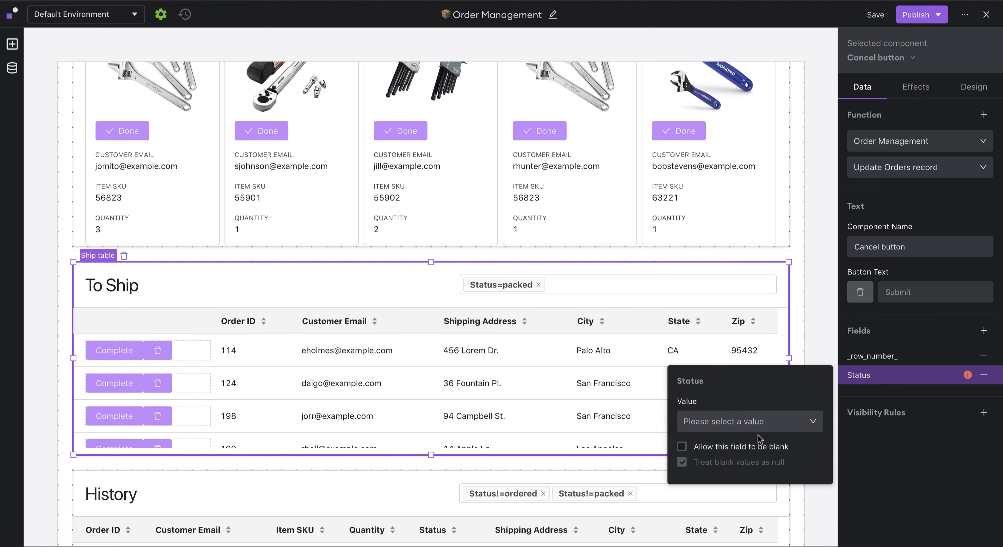
click(755, 422)
click(768, 311)
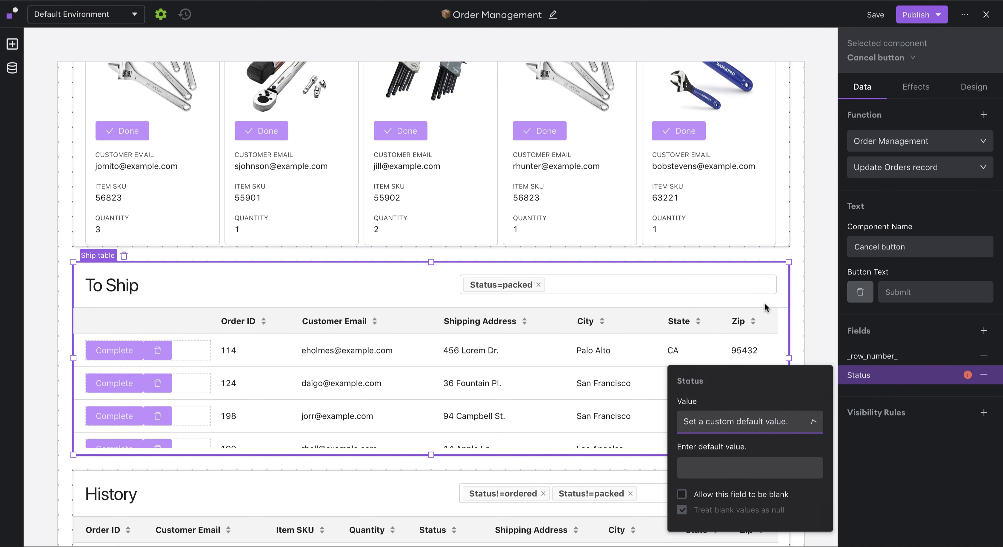
click(716, 469)
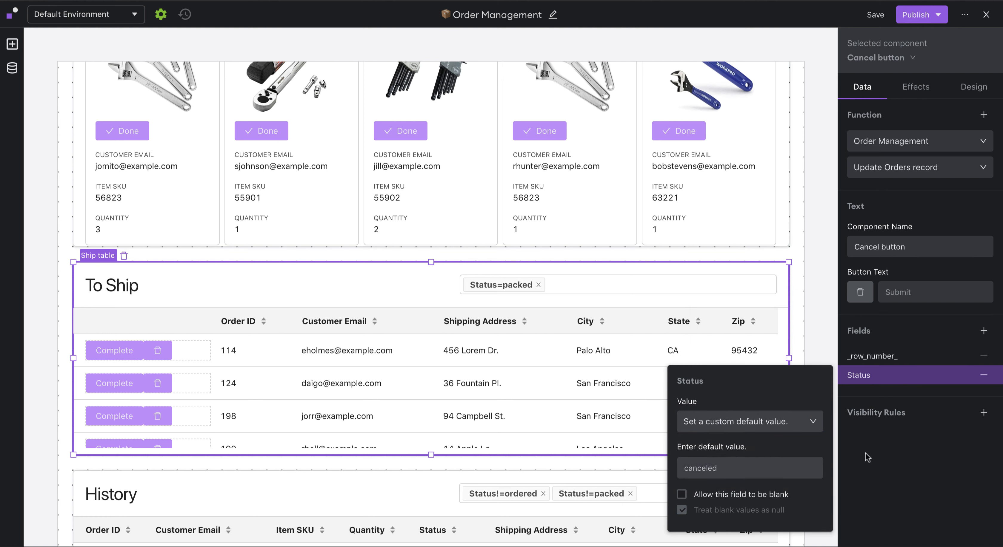
click(900, 443)
Add an on-submit effect to the Cancel button that refreshes the History table component.
click(906, 95)
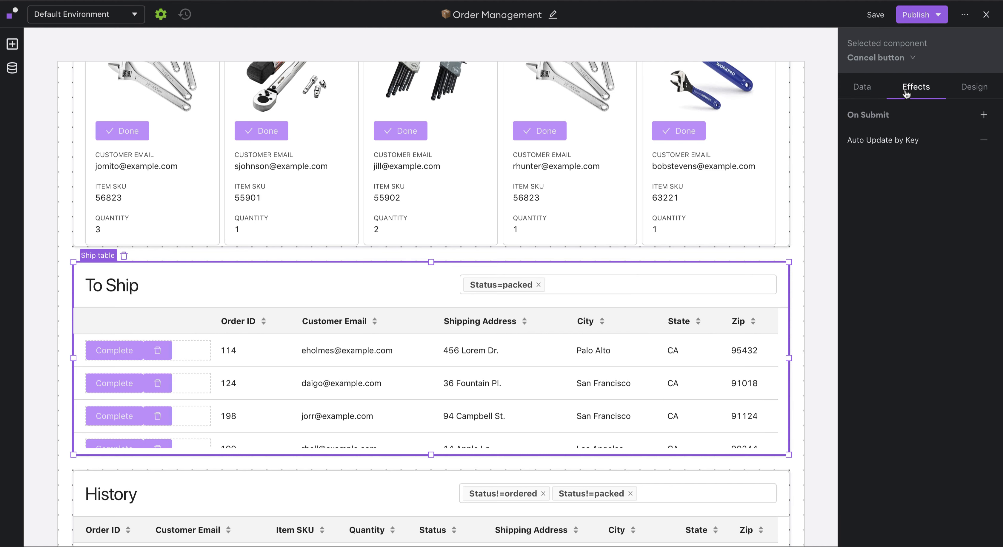
click(984, 115)
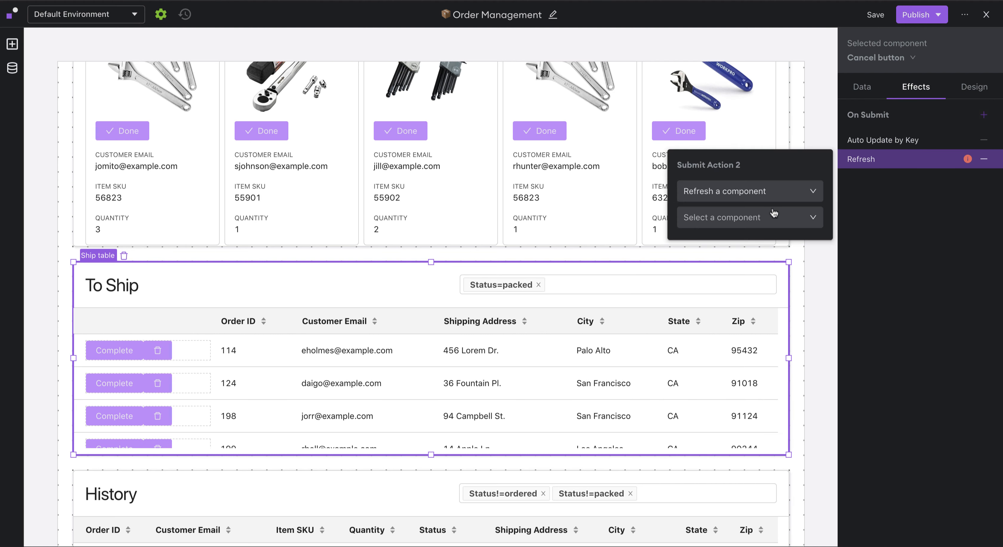
click(764, 222)
click(739, 278)
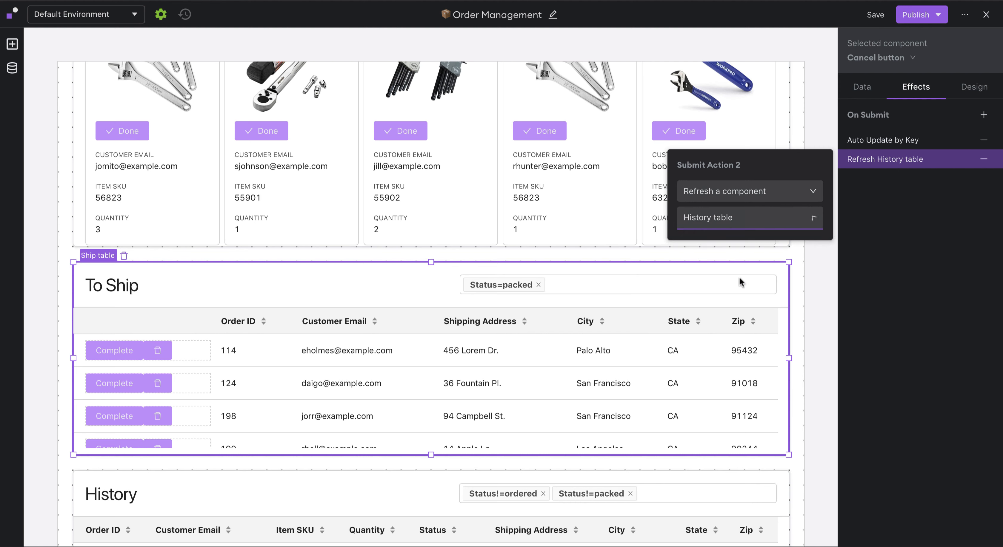
click(891, 237)
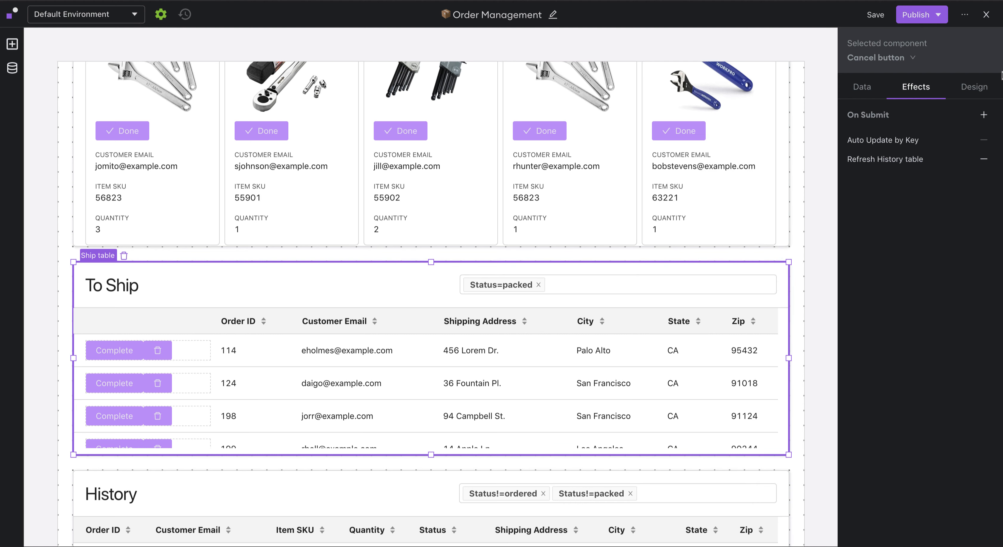
Set the Cancel button's style color to white.
click(974, 87)
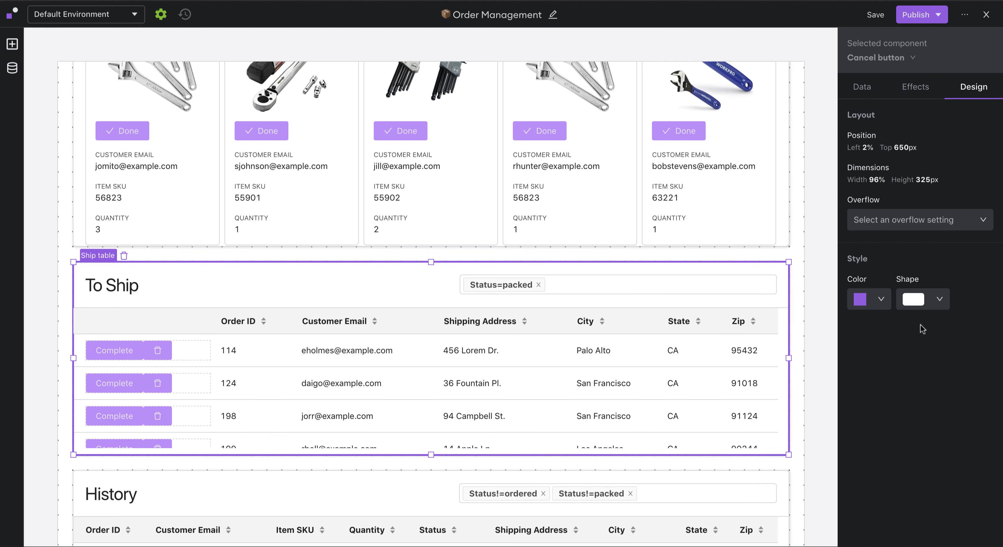
click(867, 300)
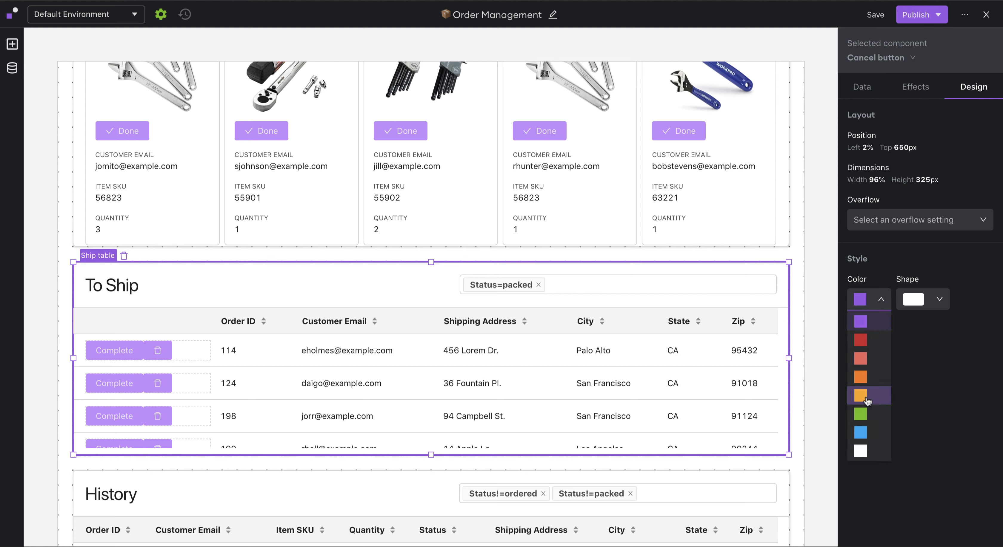
click(865, 451)
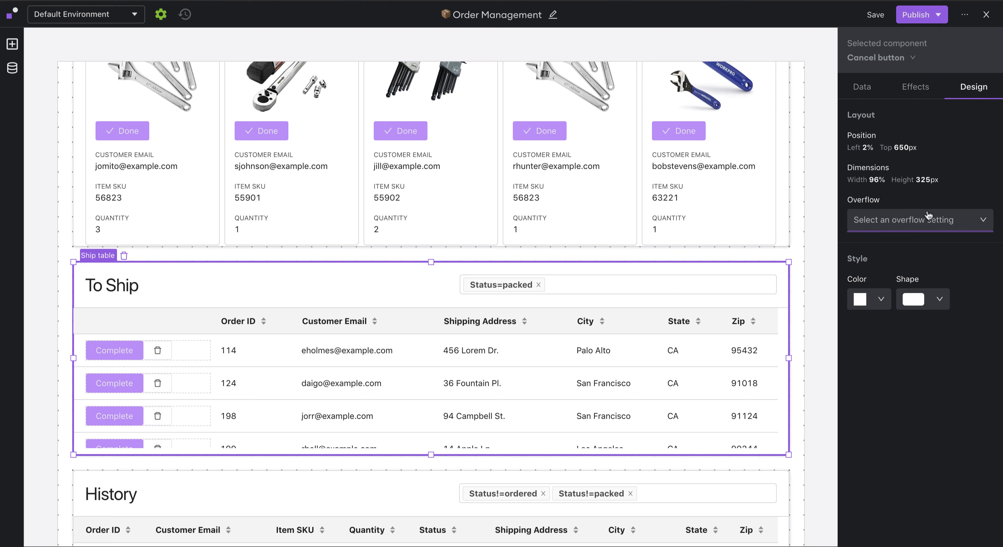
Align the children of the Ship table's Flex Box horizontally to Center and set its padding to Medium.
click(911, 65)
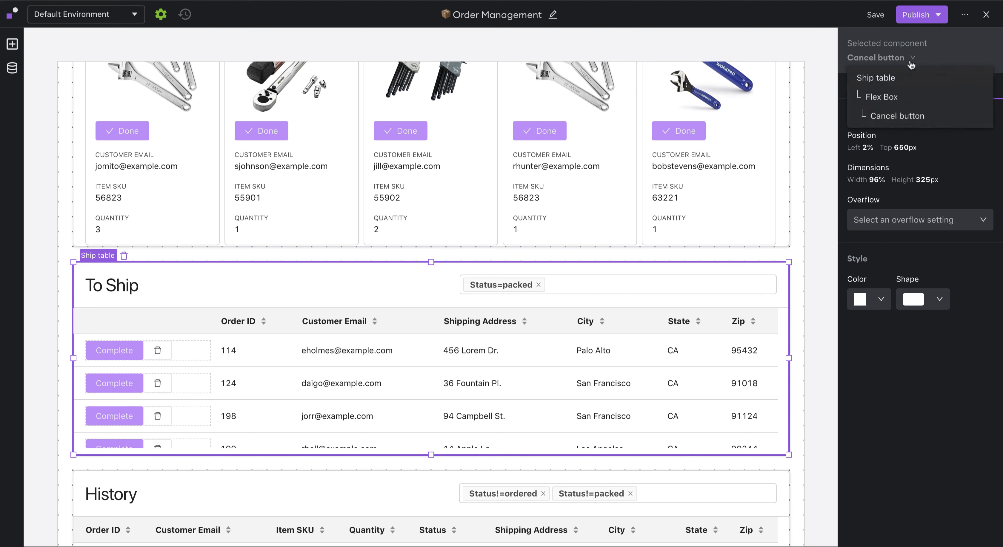
click(906, 96)
click(916, 93)
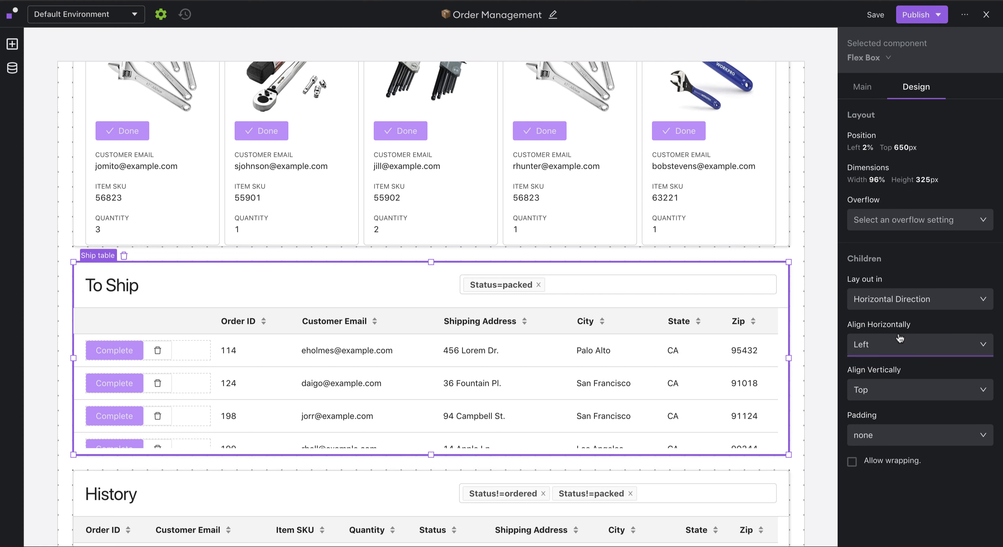
click(900, 344)
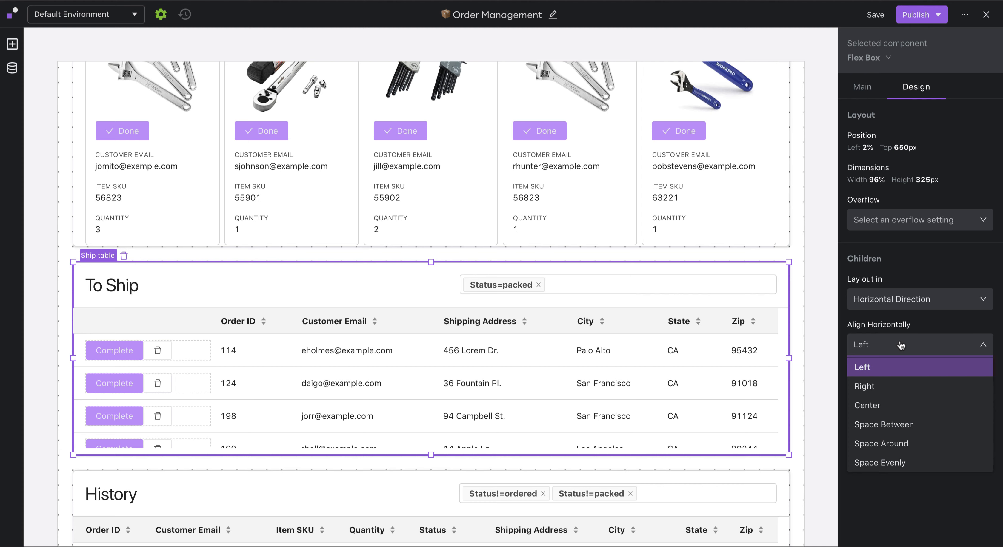
click(897, 426)
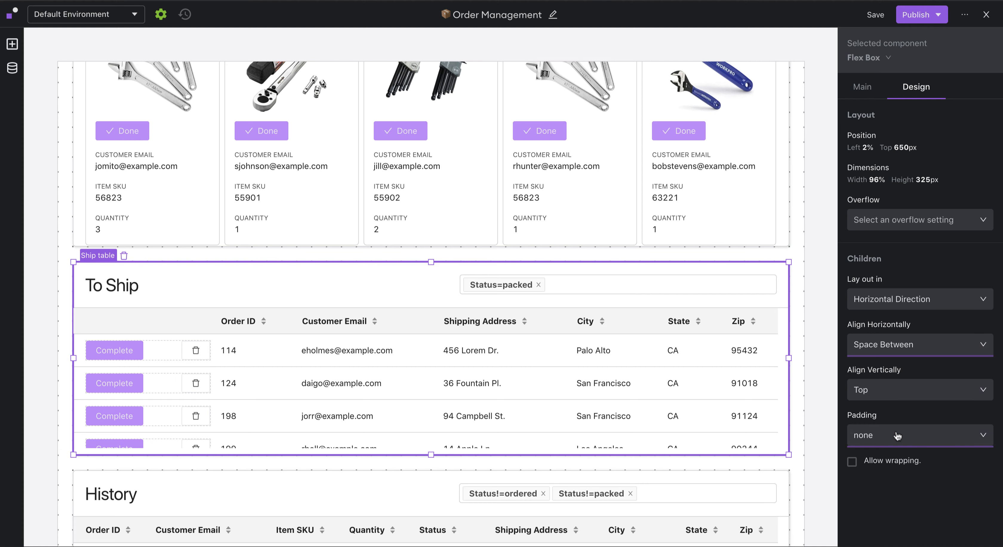
click(907, 347)
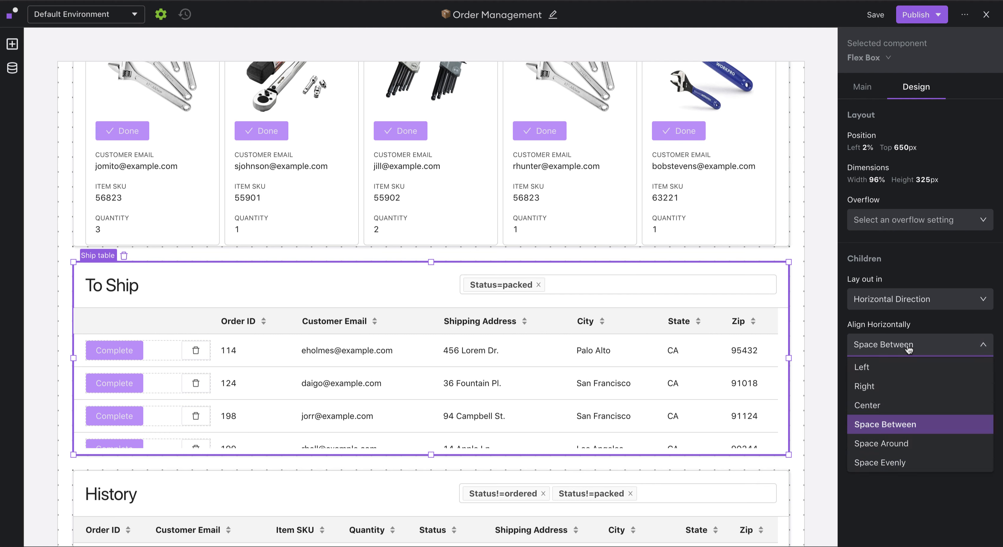
click(894, 406)
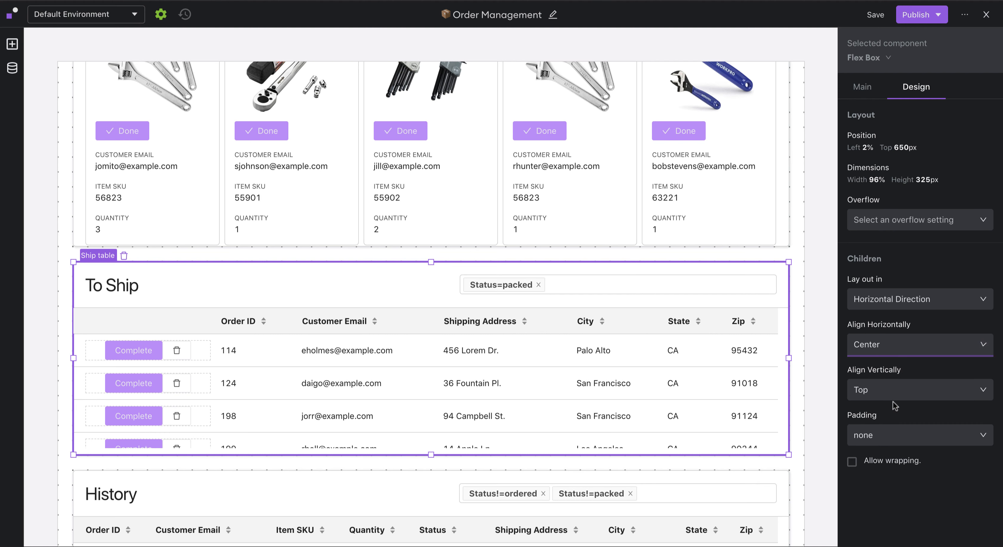
click(886, 440)
click(883, 499)
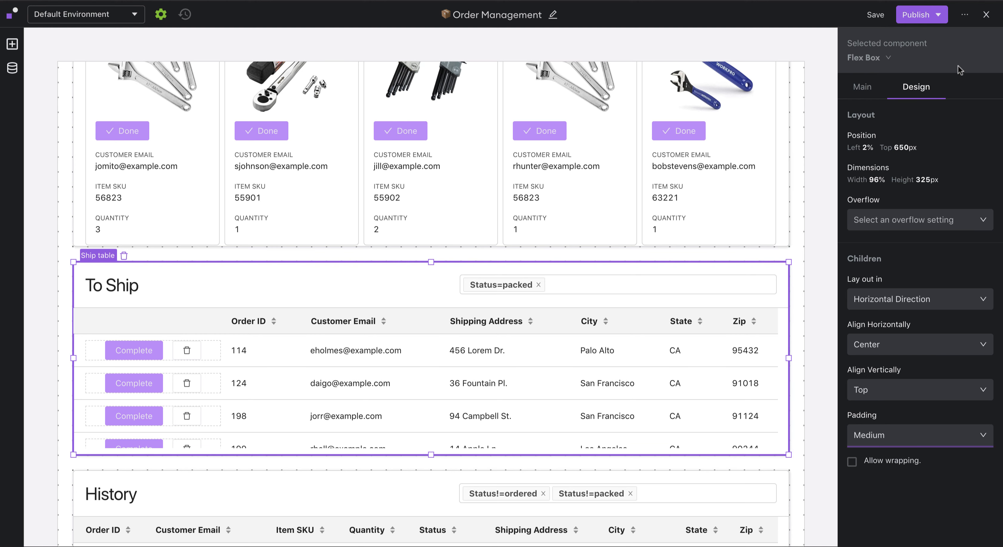
Publish the Order Management space to the Default and Staging environments and exit the editor.
click(917, 14)
click(946, 158)
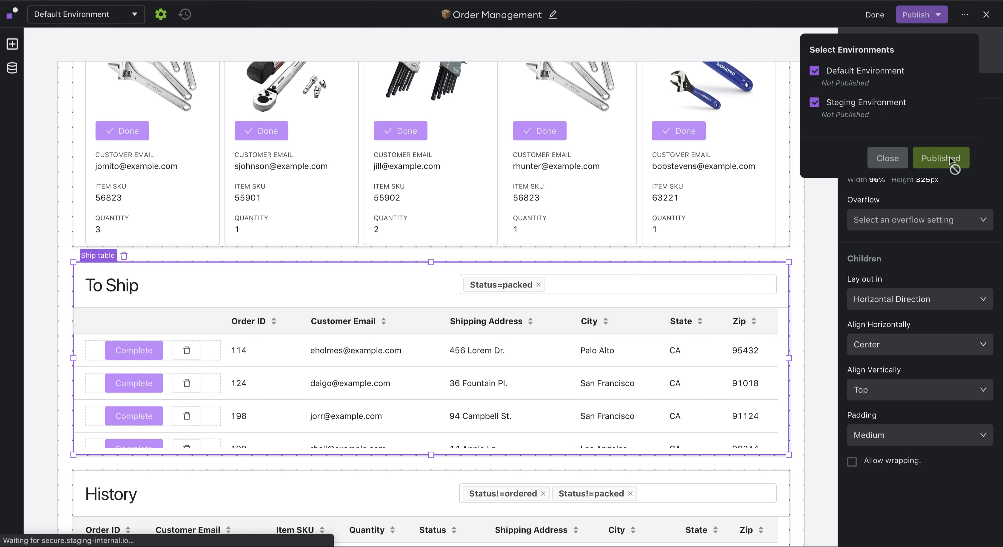
click(895, 164)
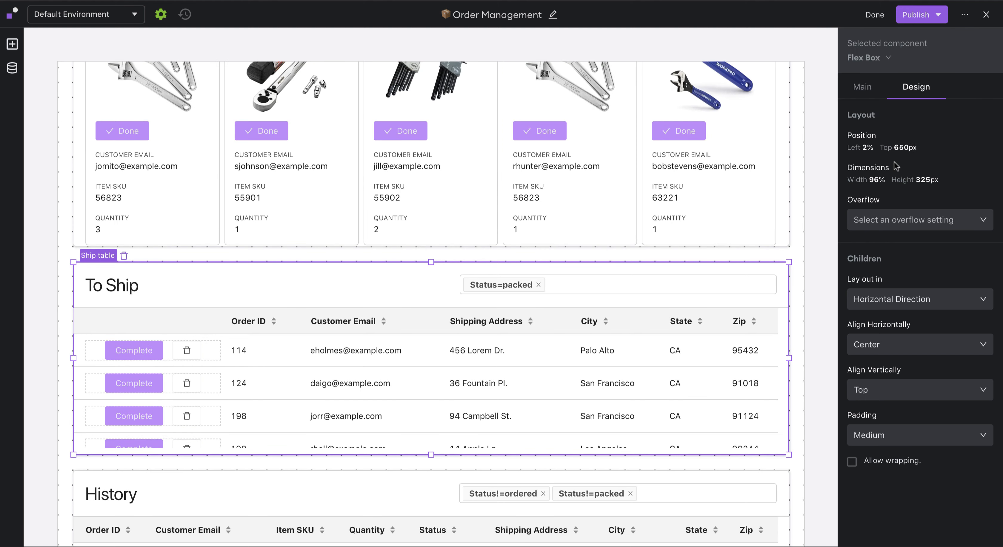
click(986, 15)
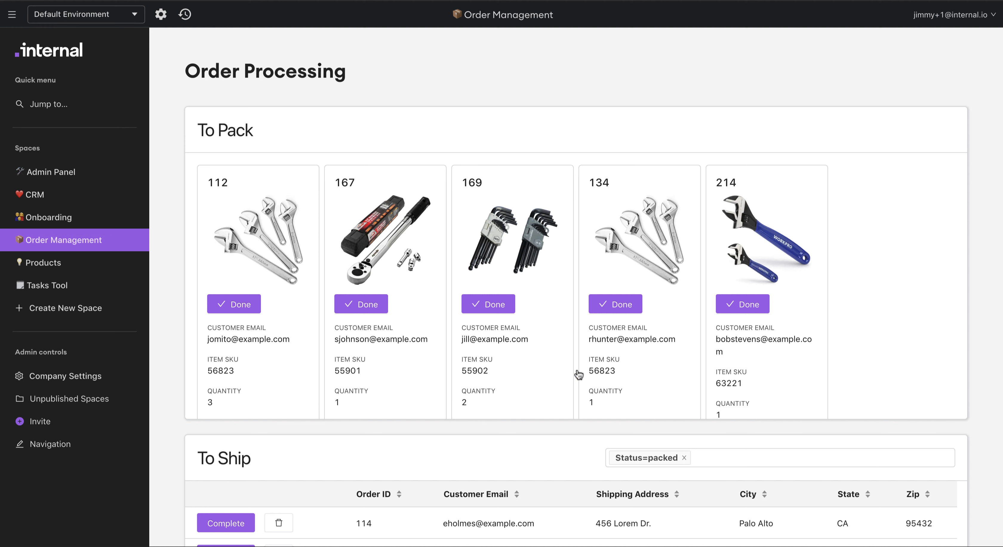
Mark the first To Pack order as done and complete that same order in the To Ship table.
click(242, 309)
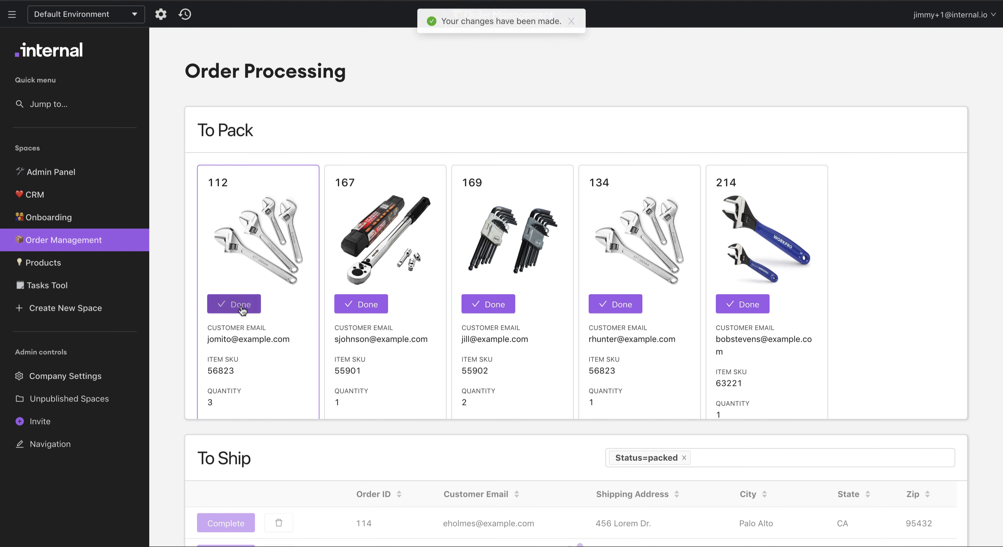
scroll(162, 356, down, 5)
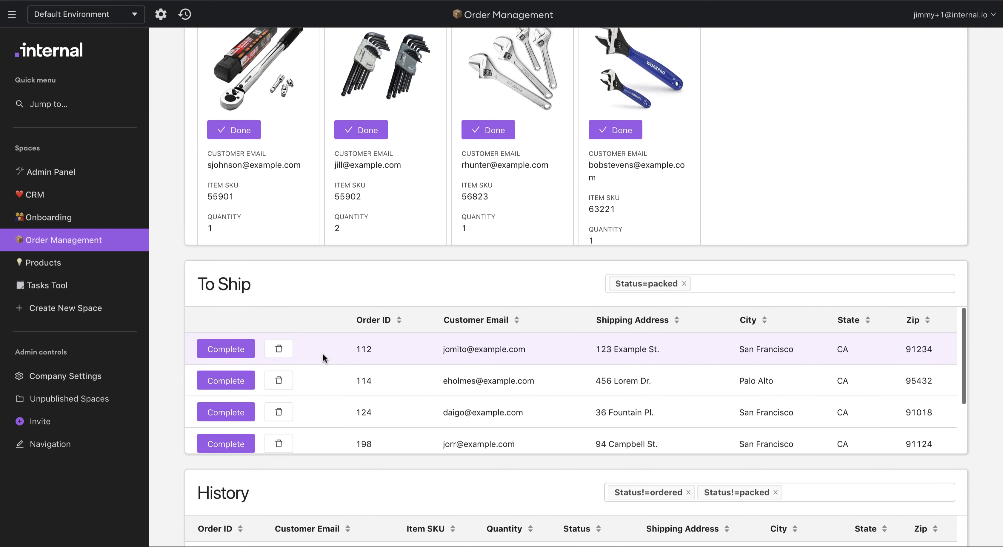
click(233, 357)
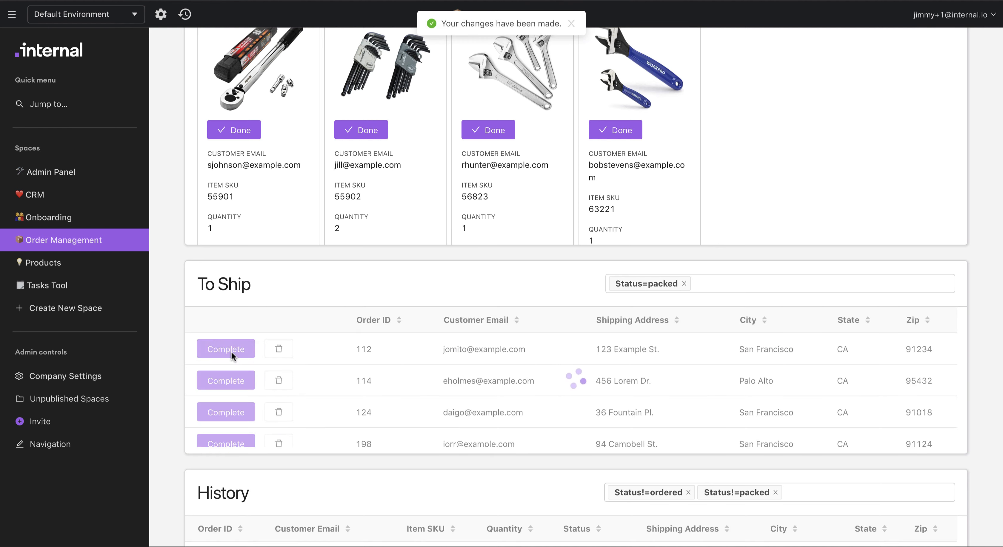
Cancel the first remaining order in the To Ship table.
scroll(166, 367, down, 5)
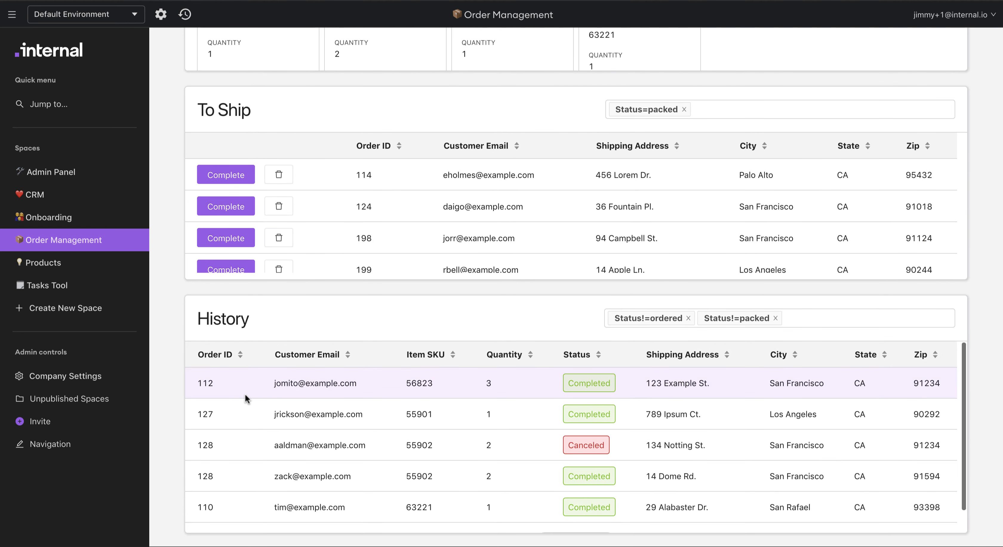
click(285, 180)
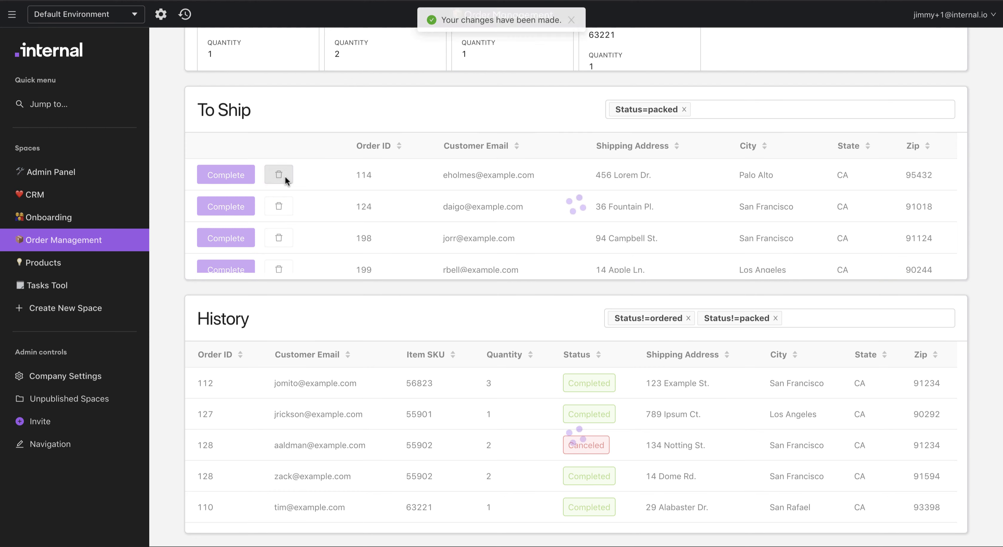